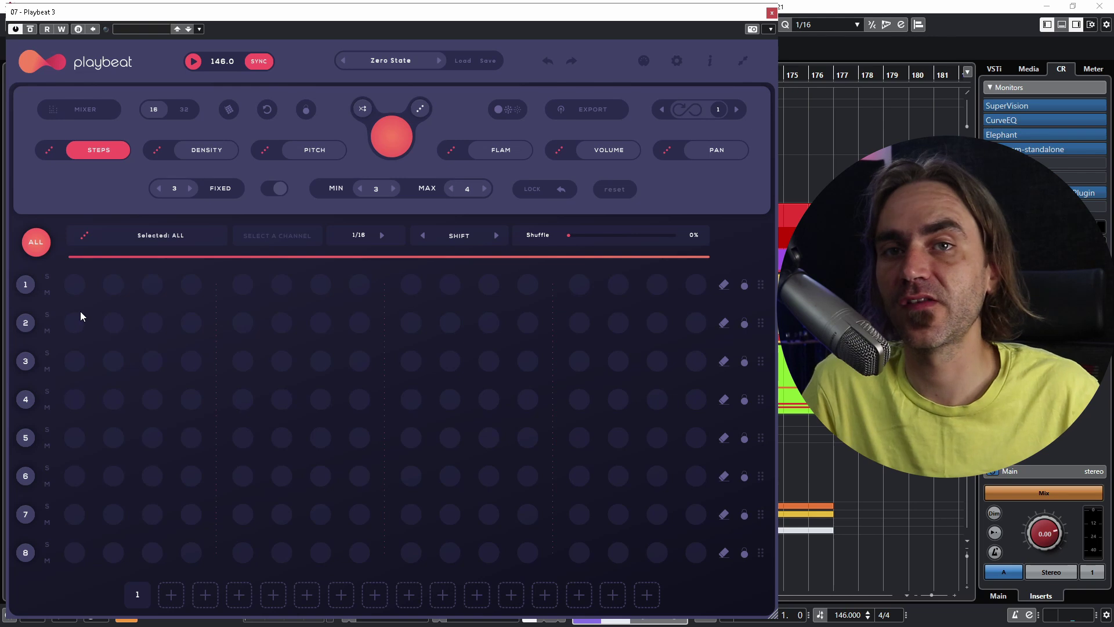
Step: Load the samples After Hour Kick 02 into channel 1 and After Hour Snare 02 into channel 2
click(26, 285)
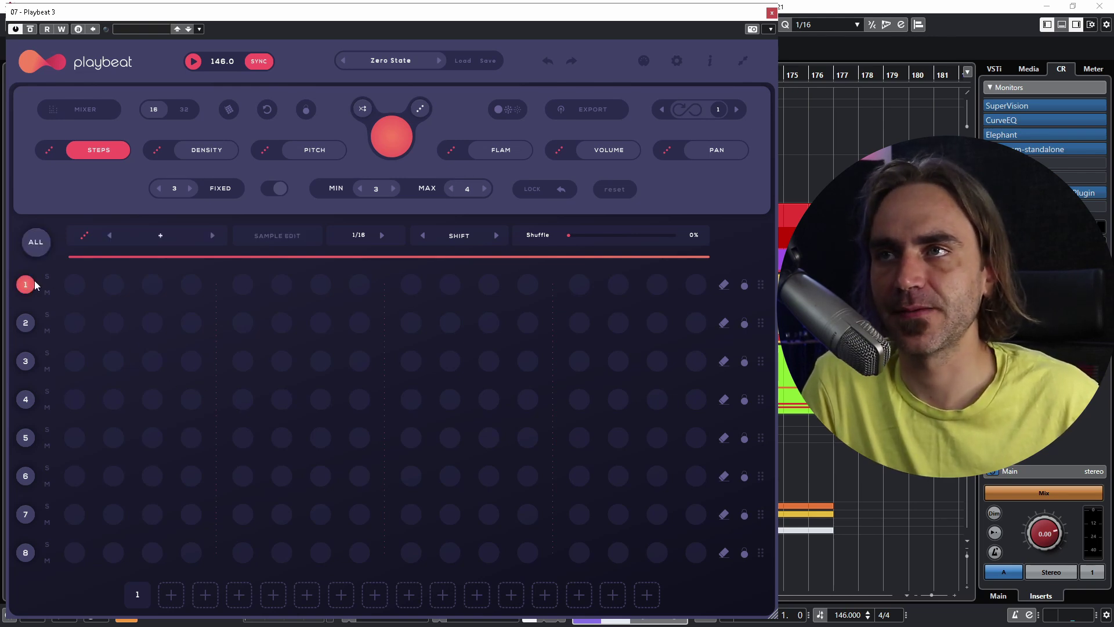
click(280, 232)
click(280, 234)
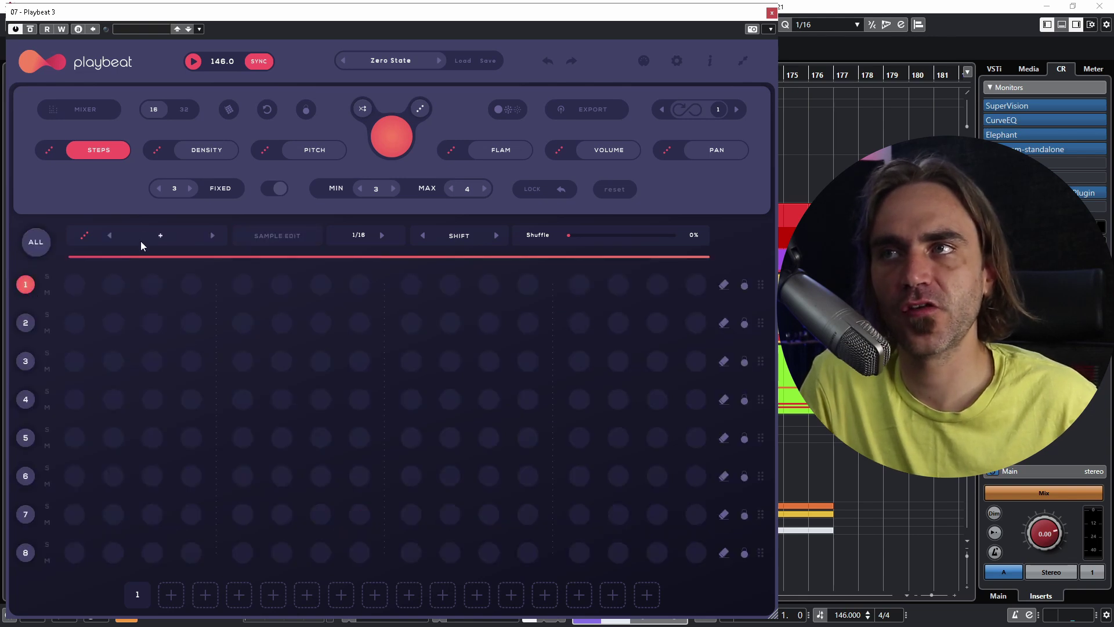
click(154, 231)
click(255, 425)
scroll(350, 371, down, 2)
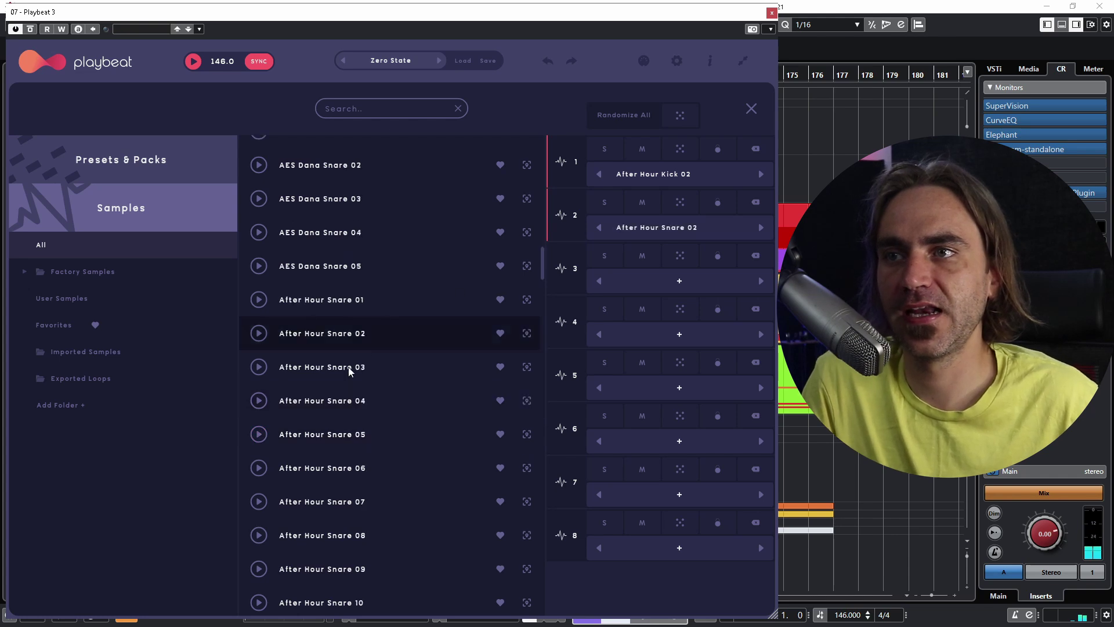
Step: Load AES Dana Hi-Hat 03 into channel 3 and AES Dana Hi-Hat 05 into channel 4, and return to the sequencer
scroll(335, 386, down, 3)
scroll(334, 464, down, 5)
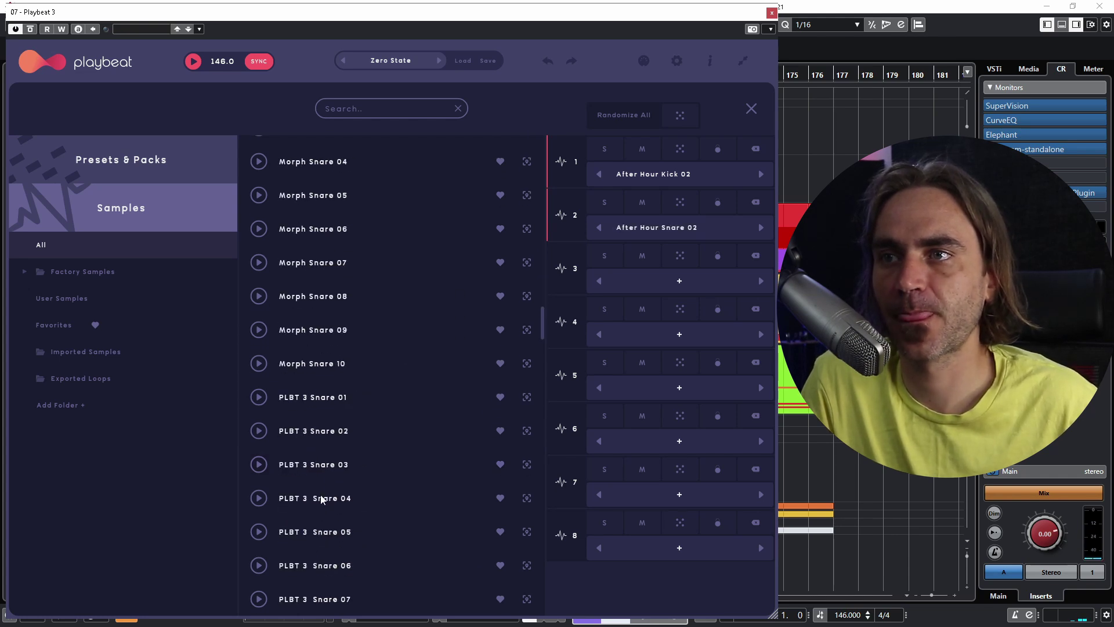
scroll(323, 499, down, 10)
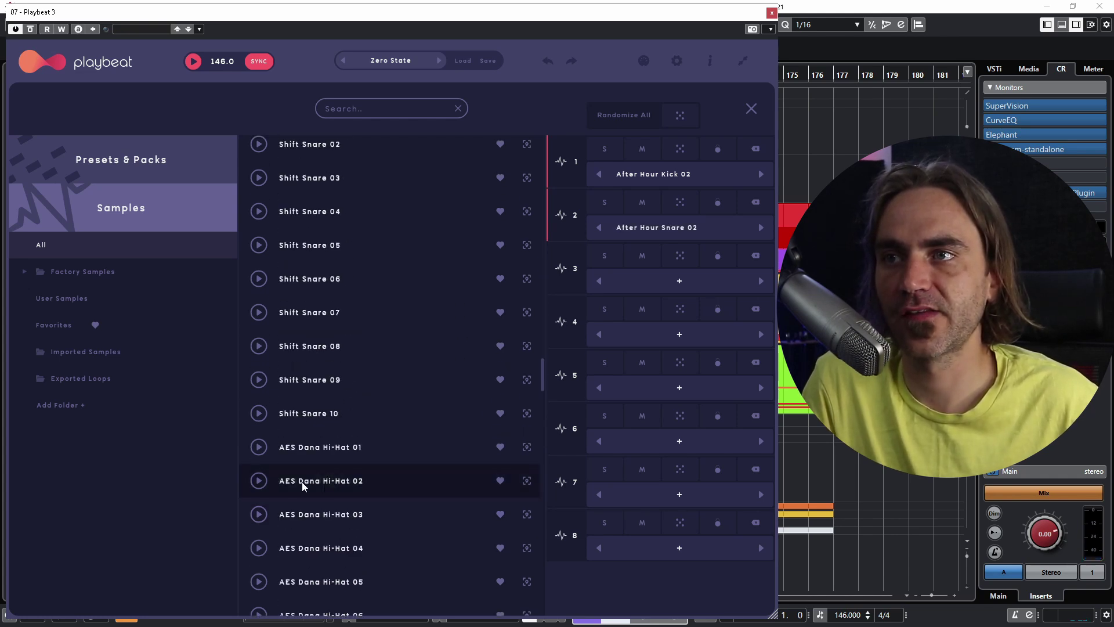
drag(262, 514, 686, 278)
click(259, 582)
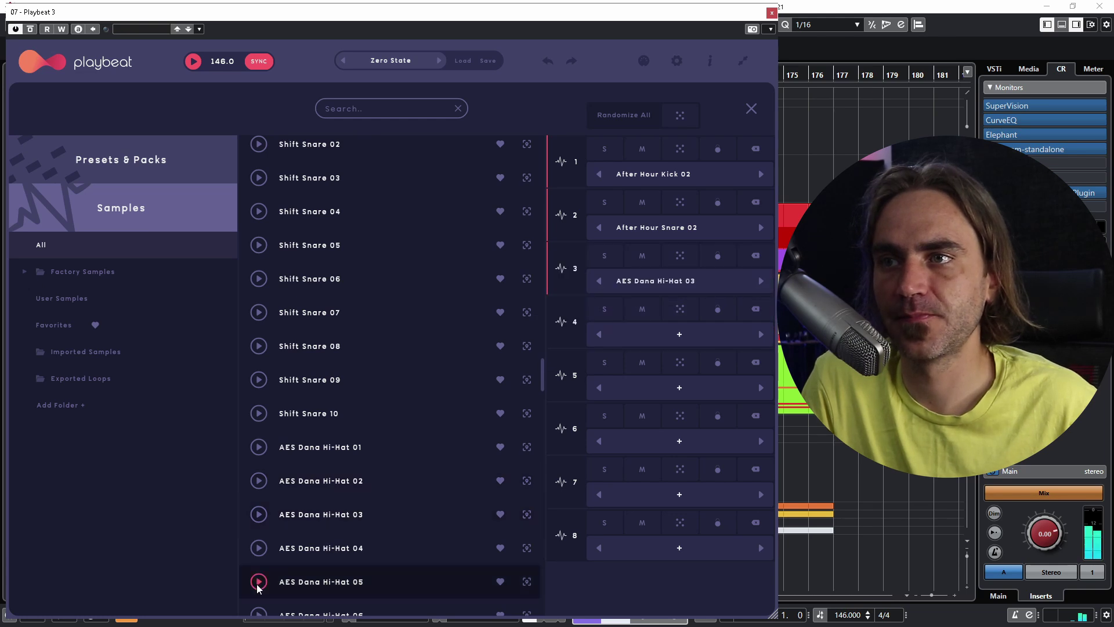
key(Escape)
Step: Program kicks on steps 1, 5, 9 and 13 of channel 1 and hi-hats on steps 3, 7, 11 and 15 of channel 3
click(75, 283)
click(242, 284)
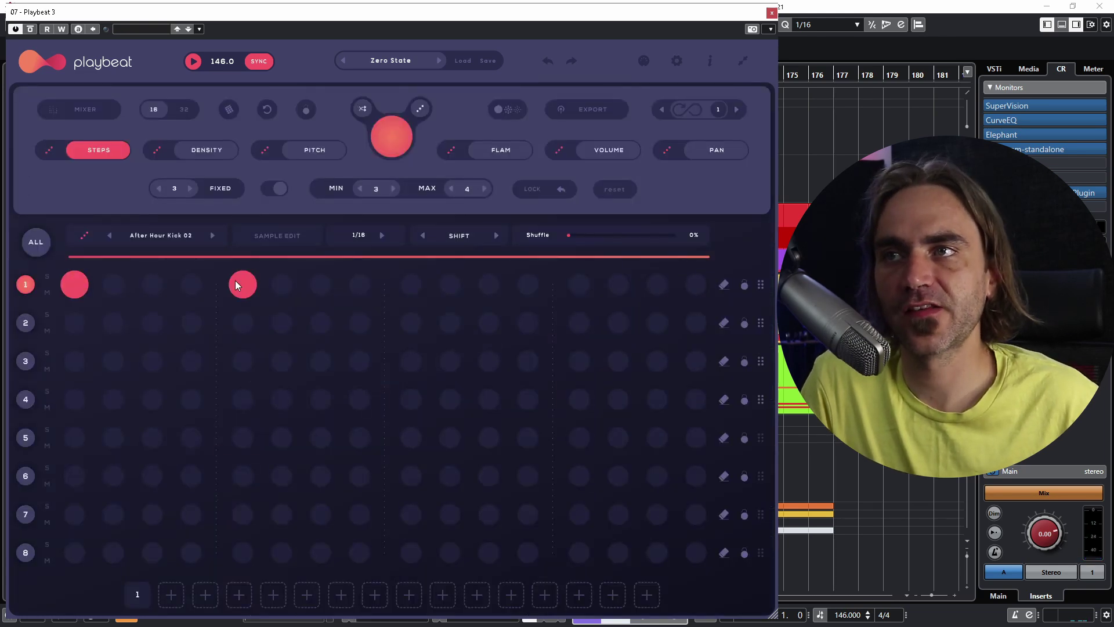
click(411, 284)
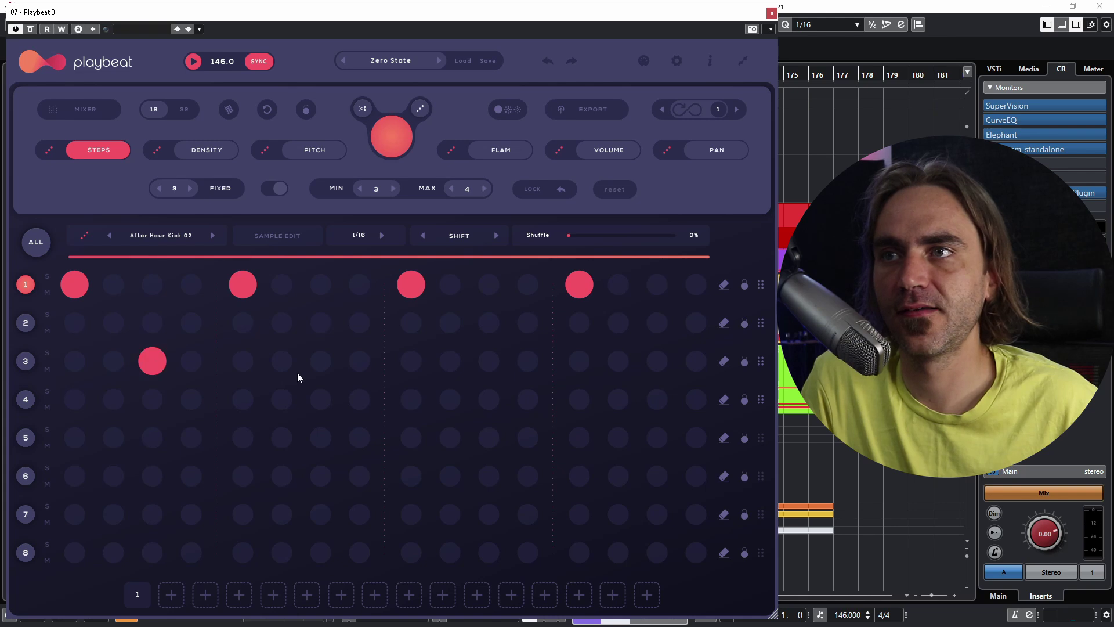
click(657, 361)
Step: During playback, add snares on steps 5 and 13 of channel 2 and hi-hats on steps 8 and 16 of channel 4
key(space)
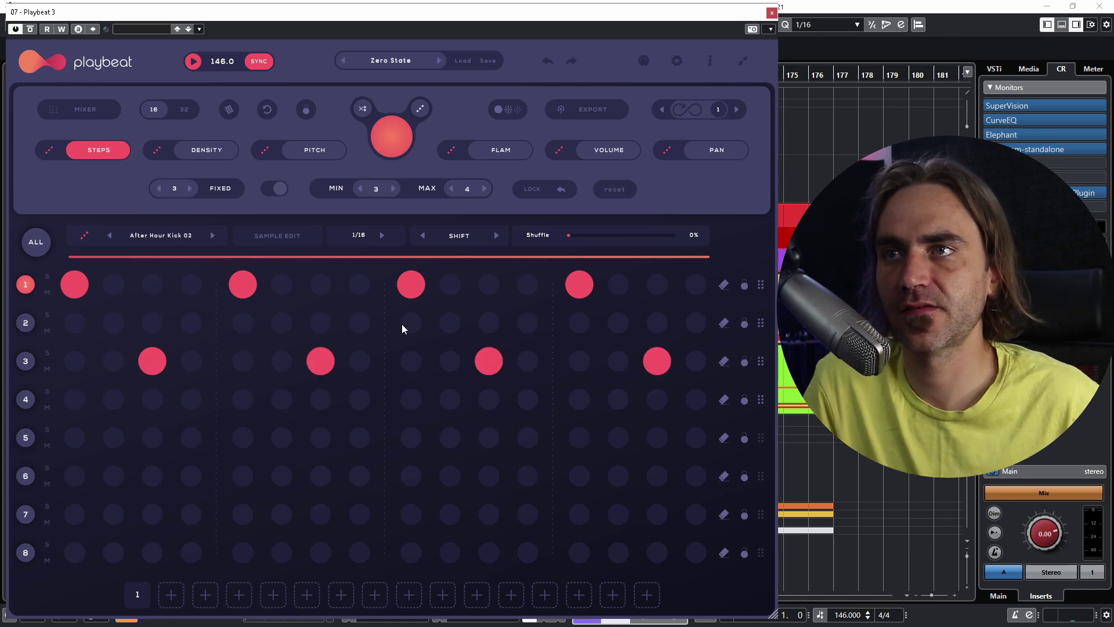
click(243, 322)
click(579, 322)
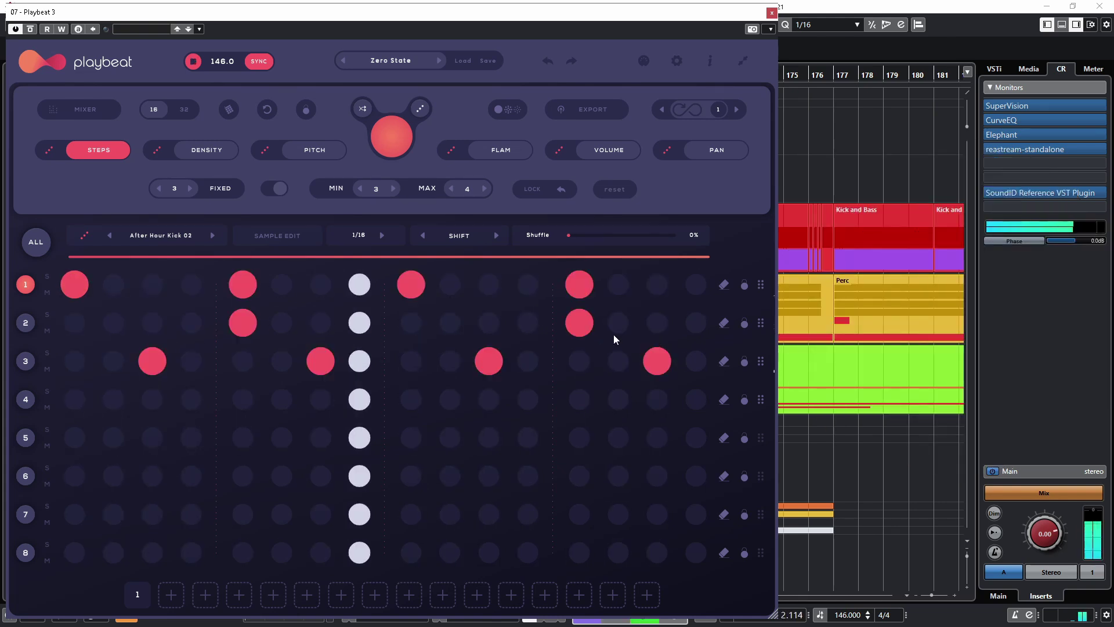
click(359, 399)
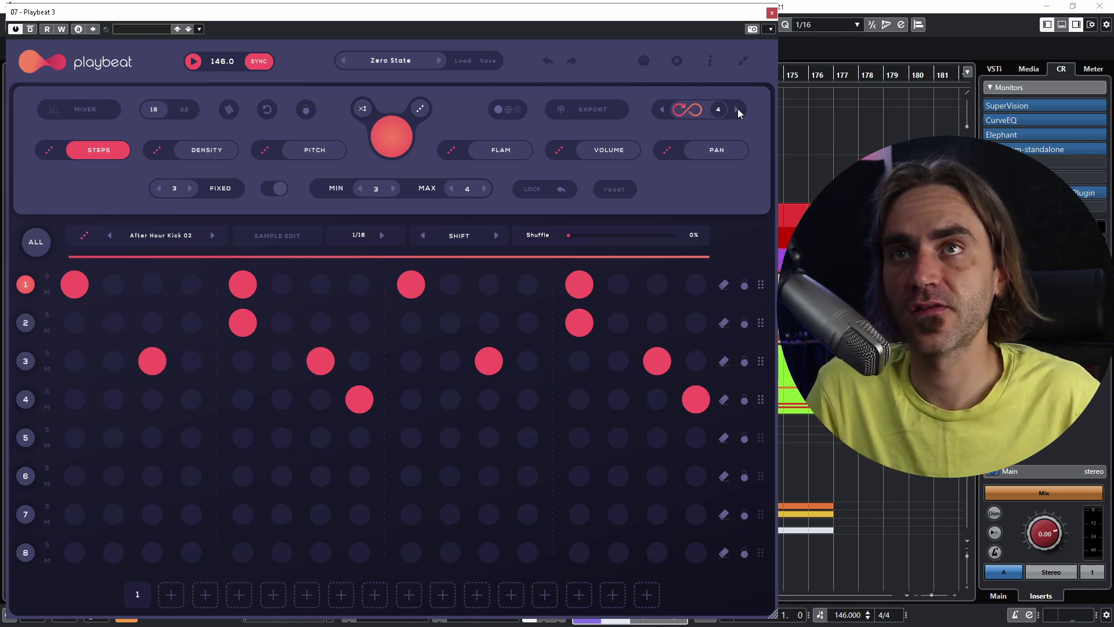
Step: Set the infinity interval of the kick channel to 2 and play the evolving pattern
click(662, 110)
click(662, 110)
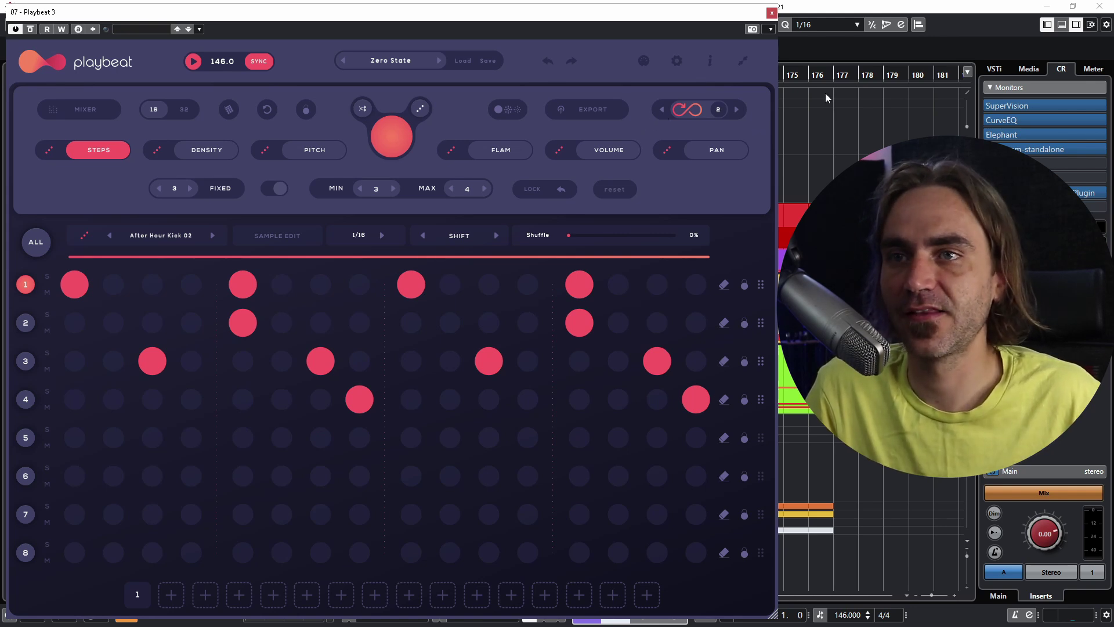
key(space)
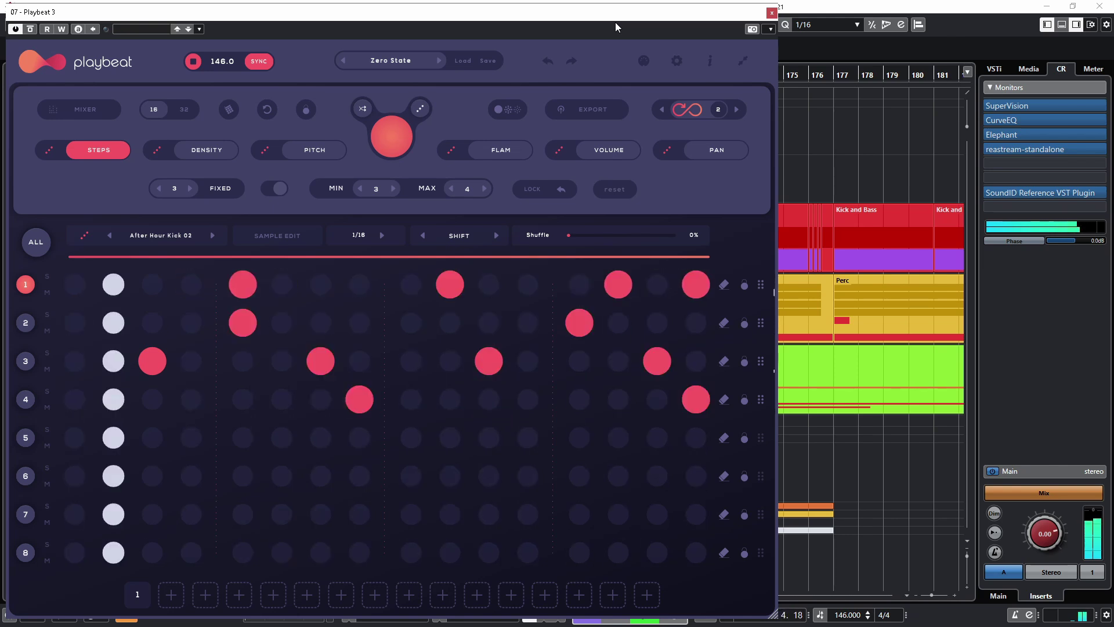
key(space)
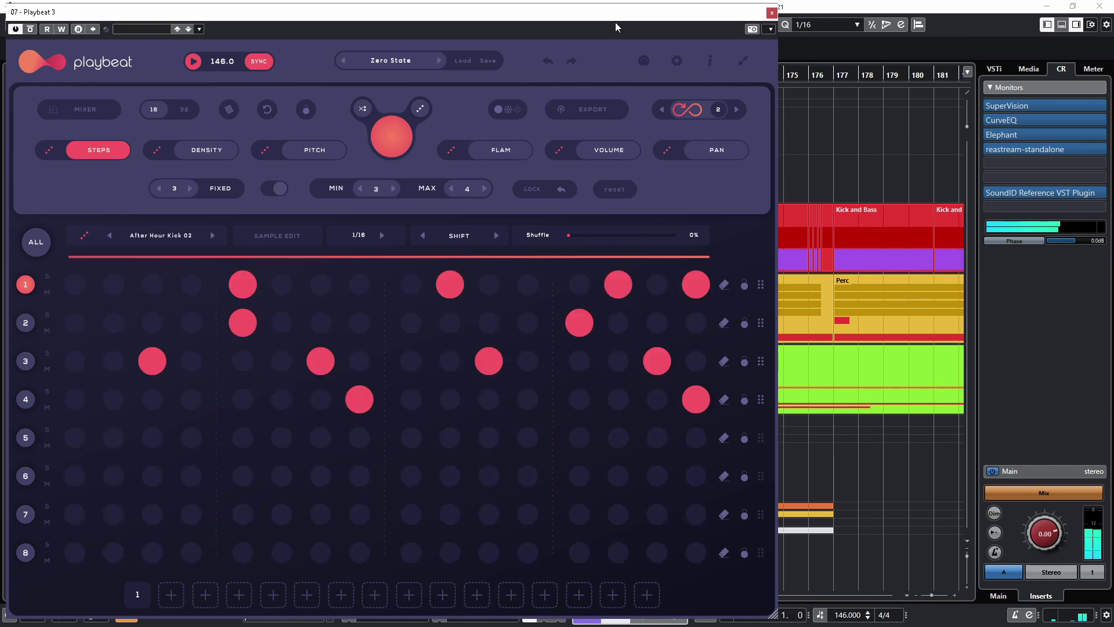
Step: Start playback and turn on infinity mode for hi-hat channel 3 with an interval of 2
click(17, 328)
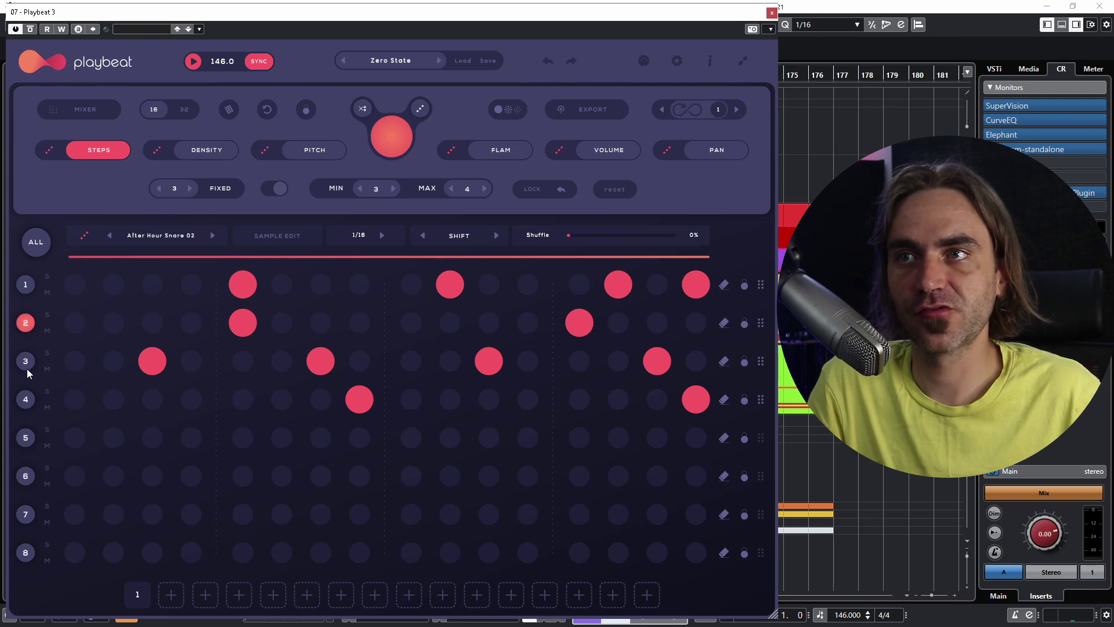
click(26, 367)
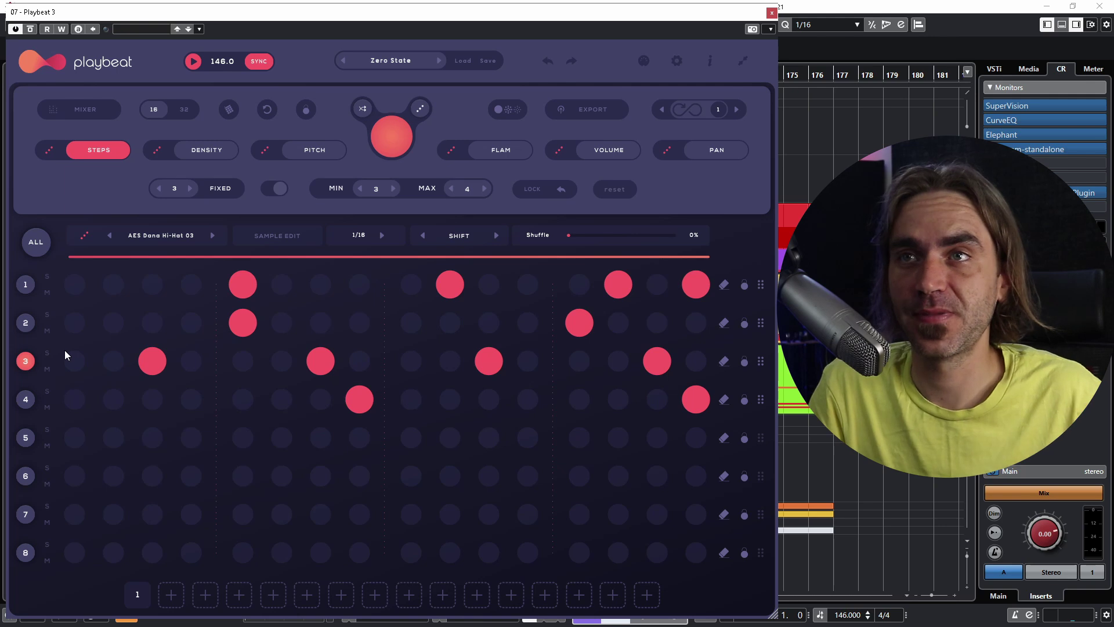
key(space)
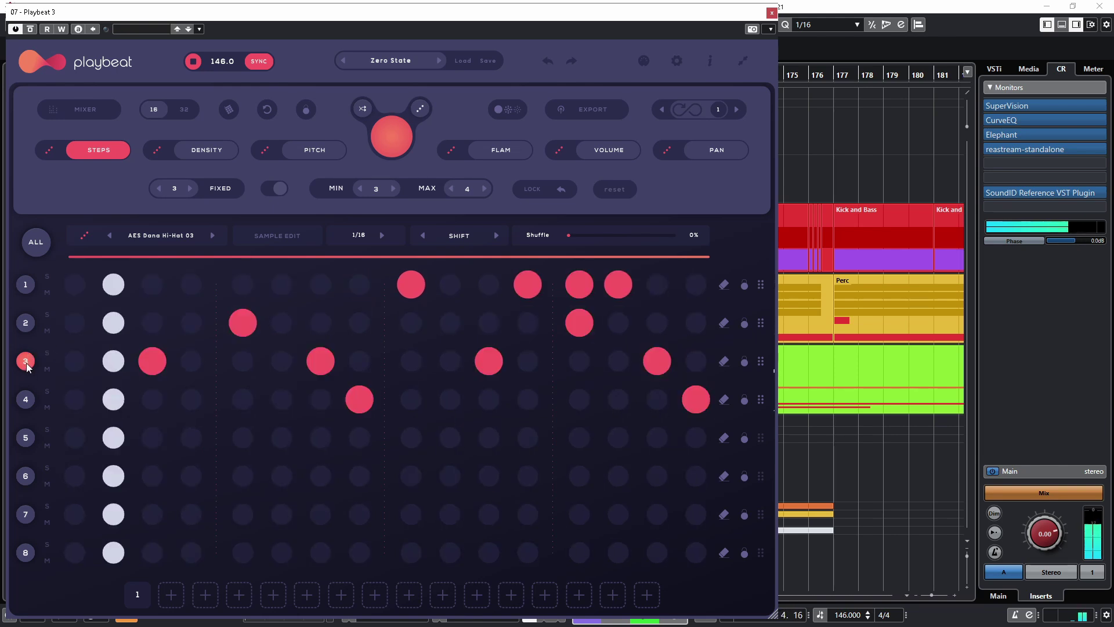
click(704, 114)
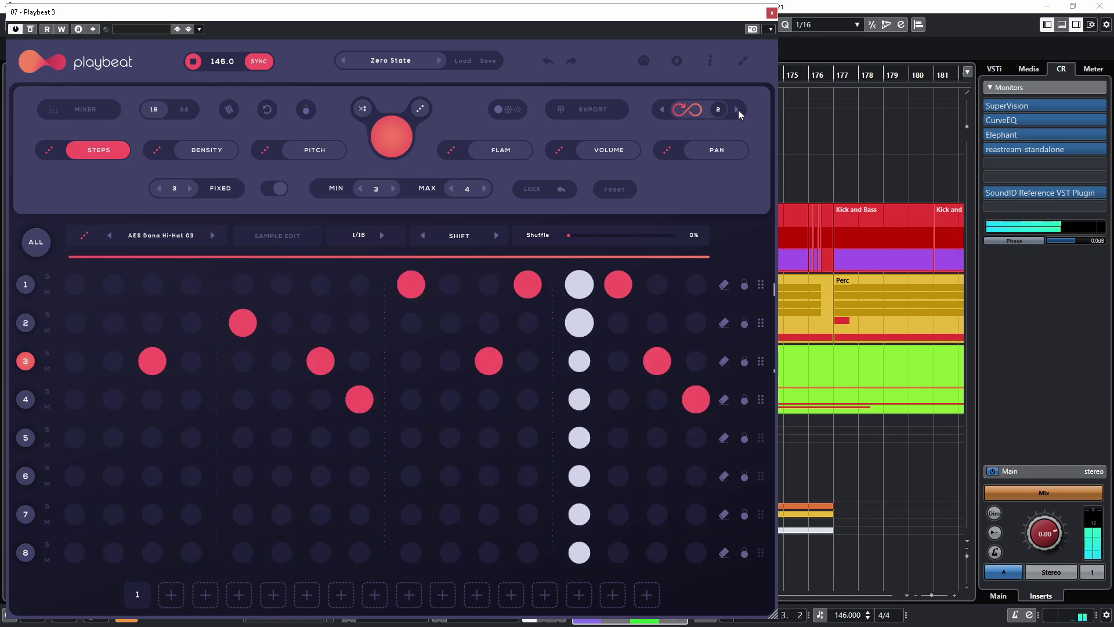
Step: Turn on infinity mode for snare channel 2 with an interval of 1 and stop playback
click(24, 285)
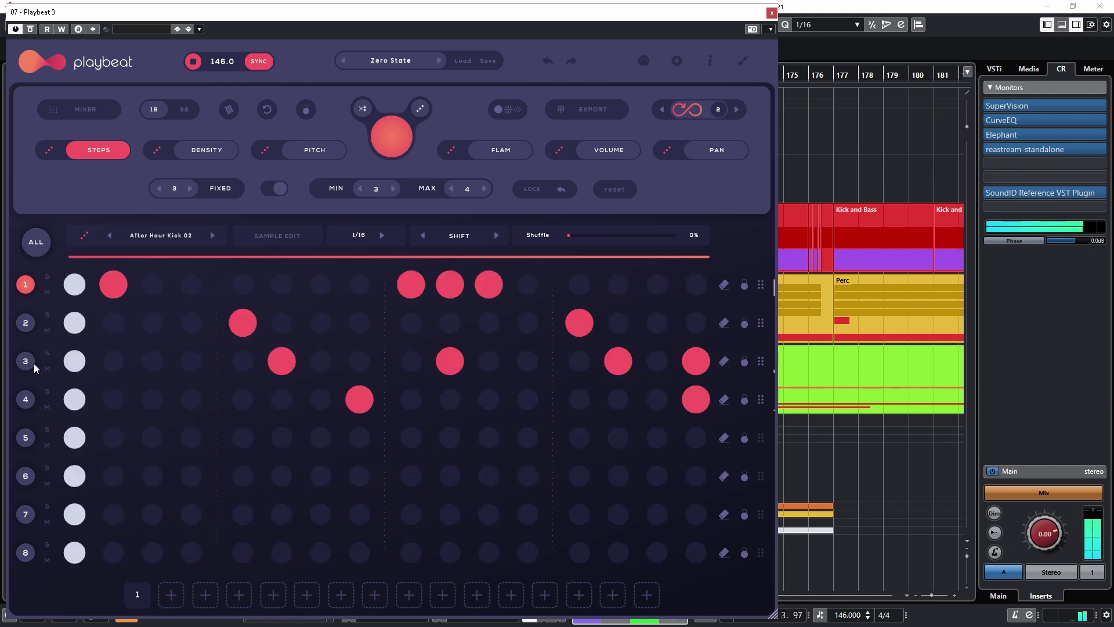
click(24, 324)
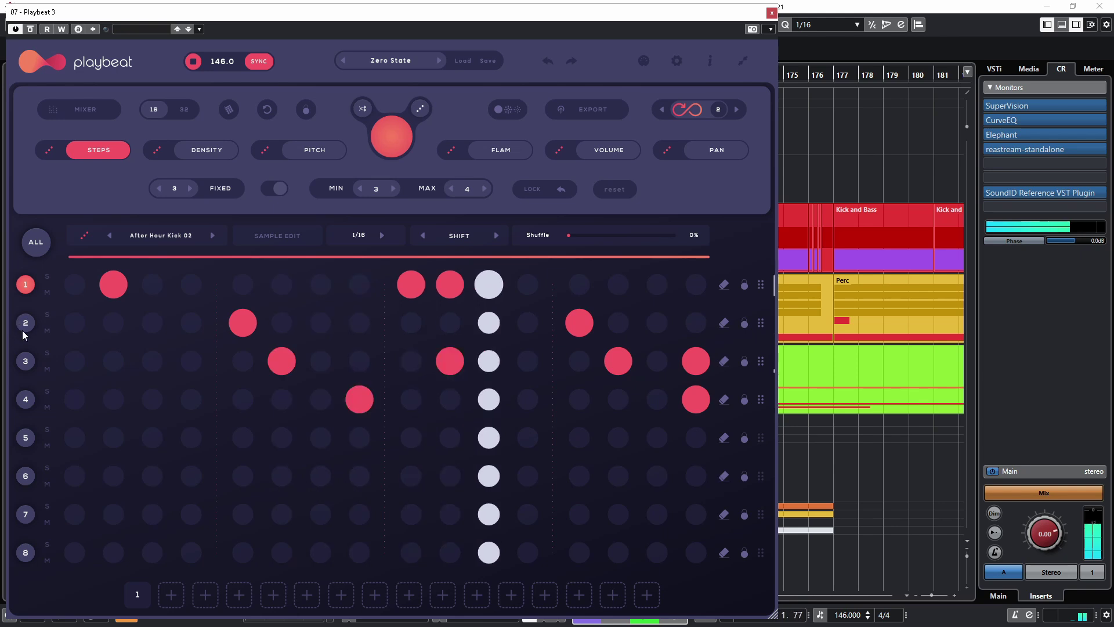
click(687, 113)
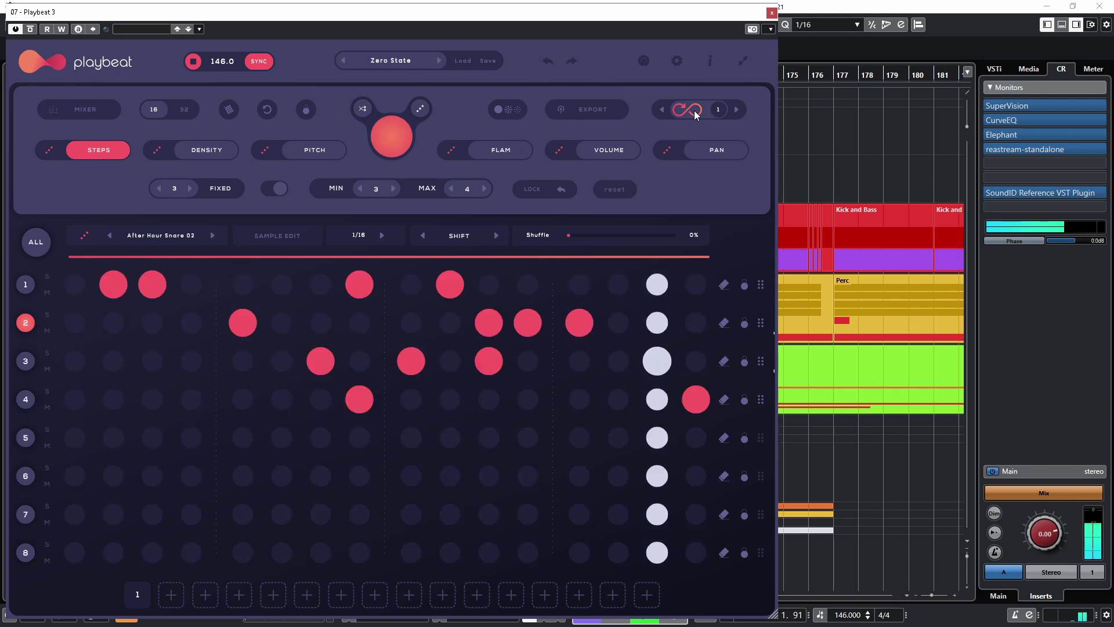
key(space)
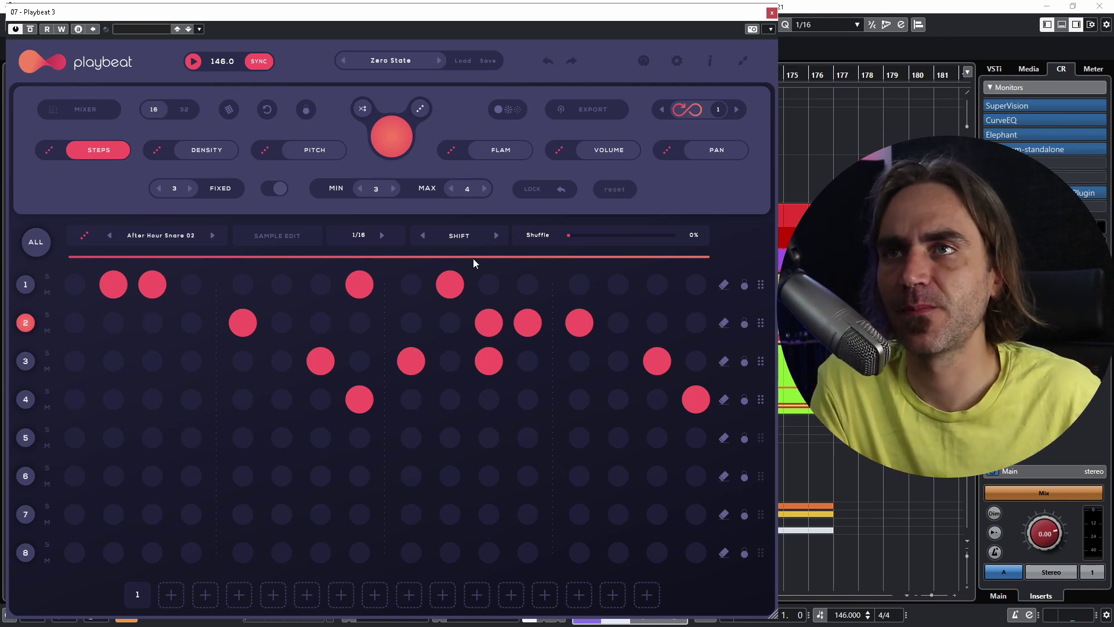
Step: Review the pattern's per-step flam, pitch, density, volume and pan values and return to the steps
click(488, 152)
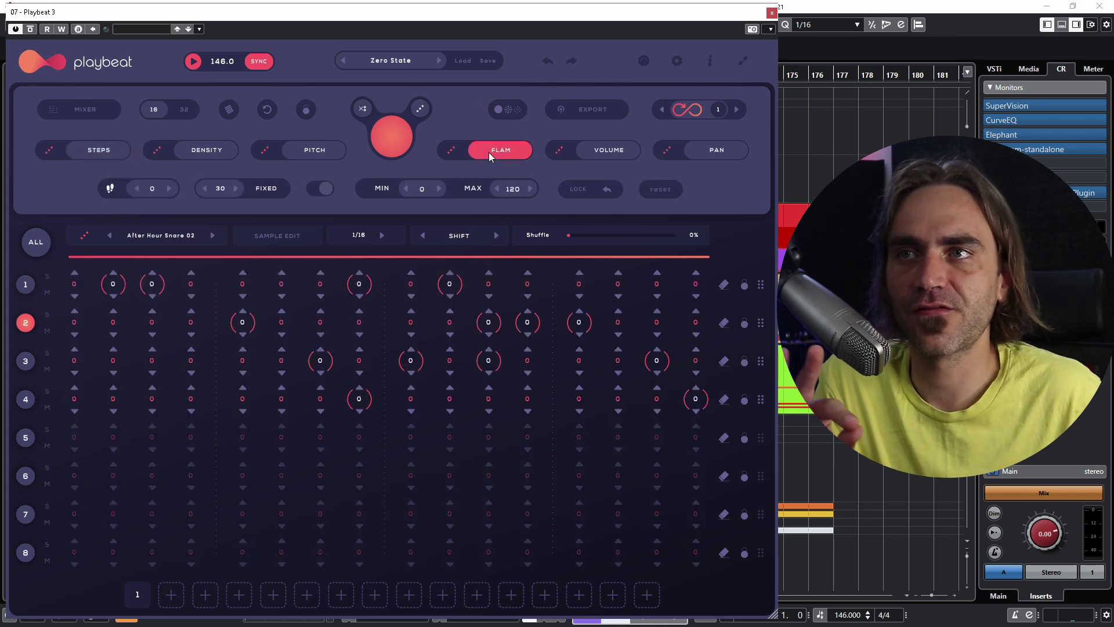
click(288, 151)
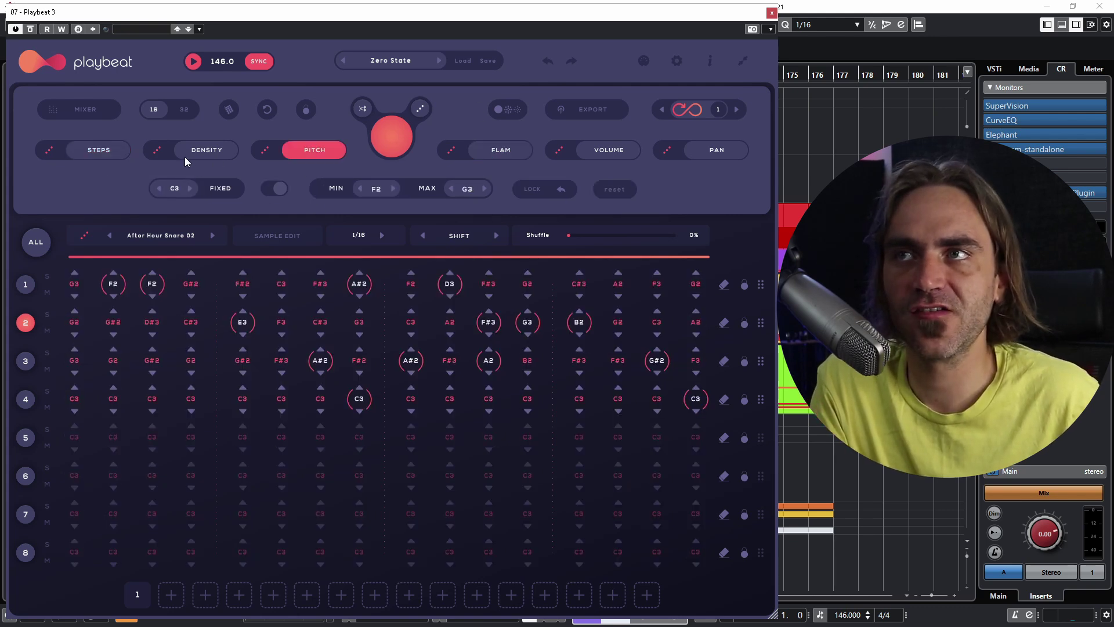
click(185, 153)
click(575, 149)
click(698, 149)
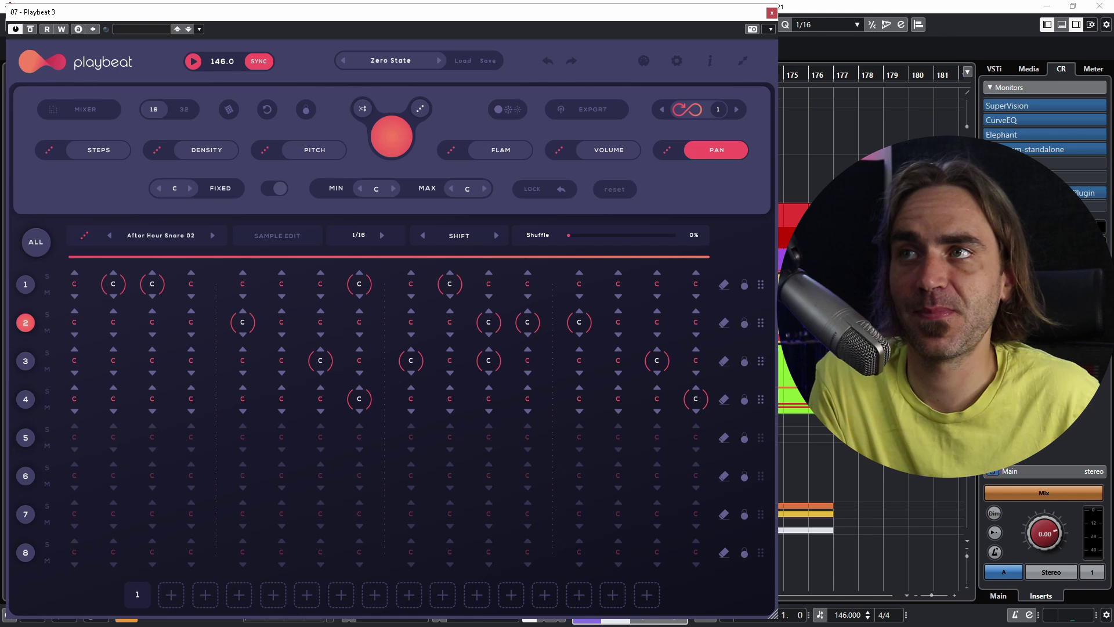
click(94, 149)
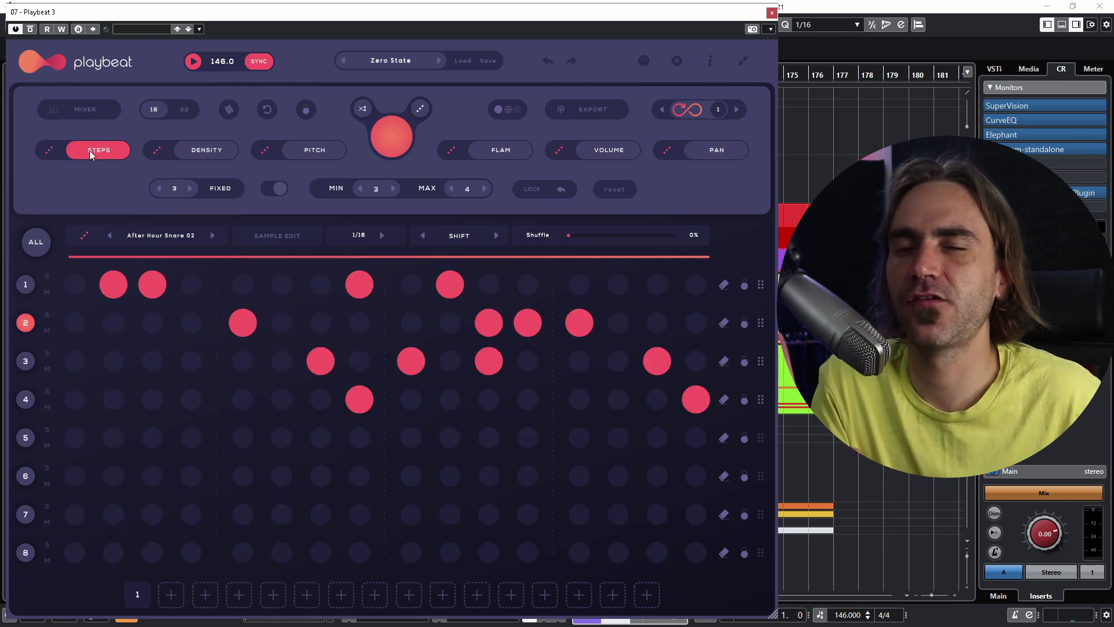
Step: Raise the flam values of channel 1's hits on steps 3, 8 and 10
click(495, 152)
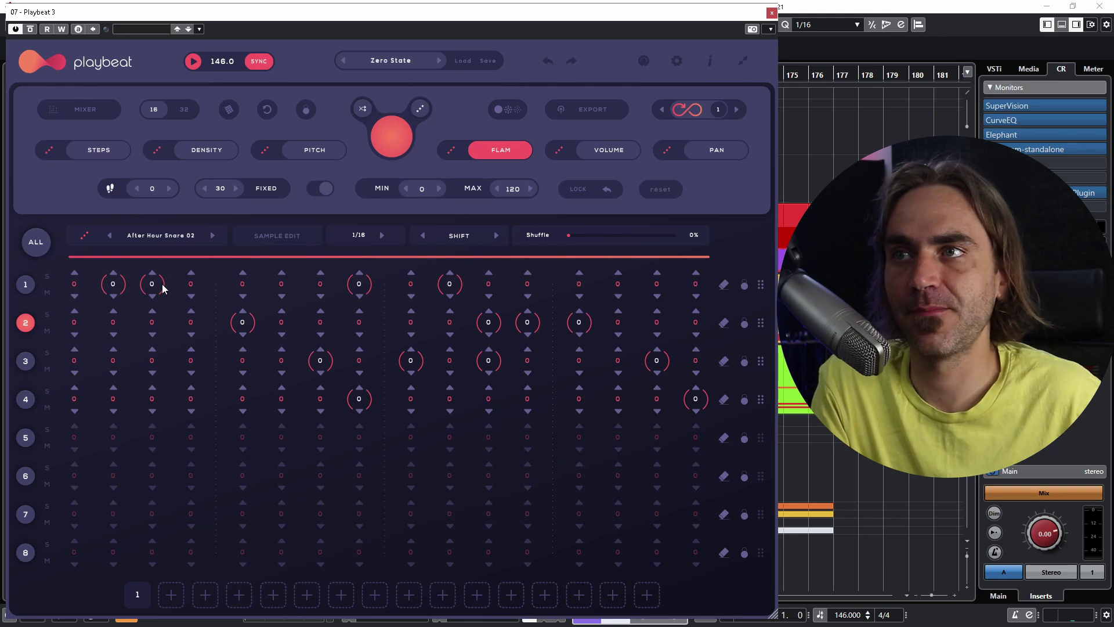
drag(152, 285, 174, 177)
drag(359, 286, 371, 259)
drag(449, 284, 499, 122)
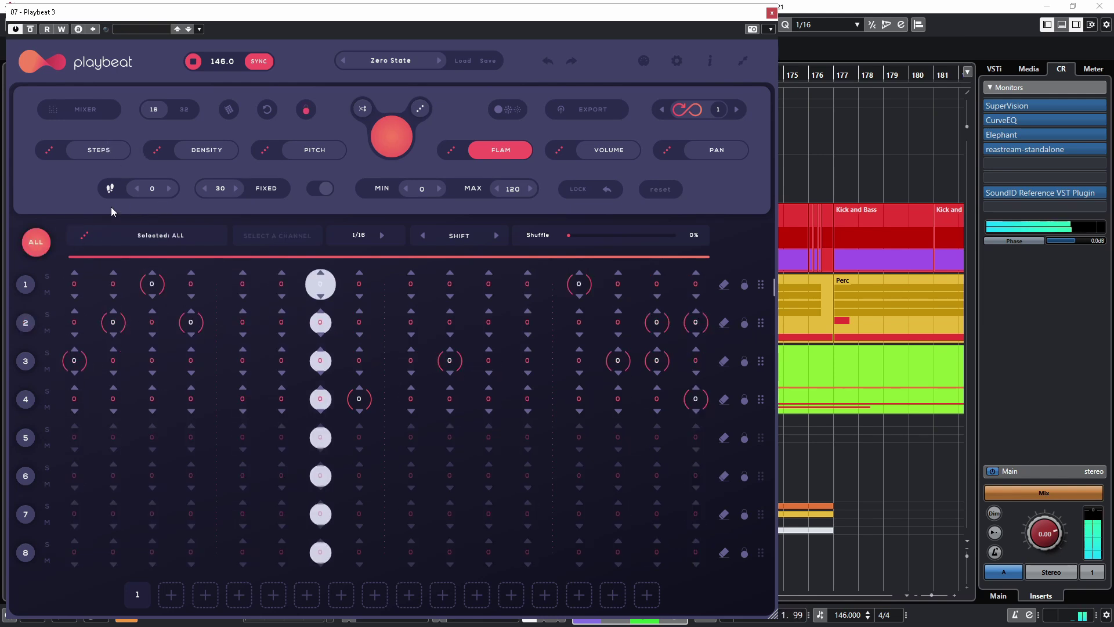
Step: Stop playback with the steps shown and clear the pattern by loading the Zero State preset
click(96, 152)
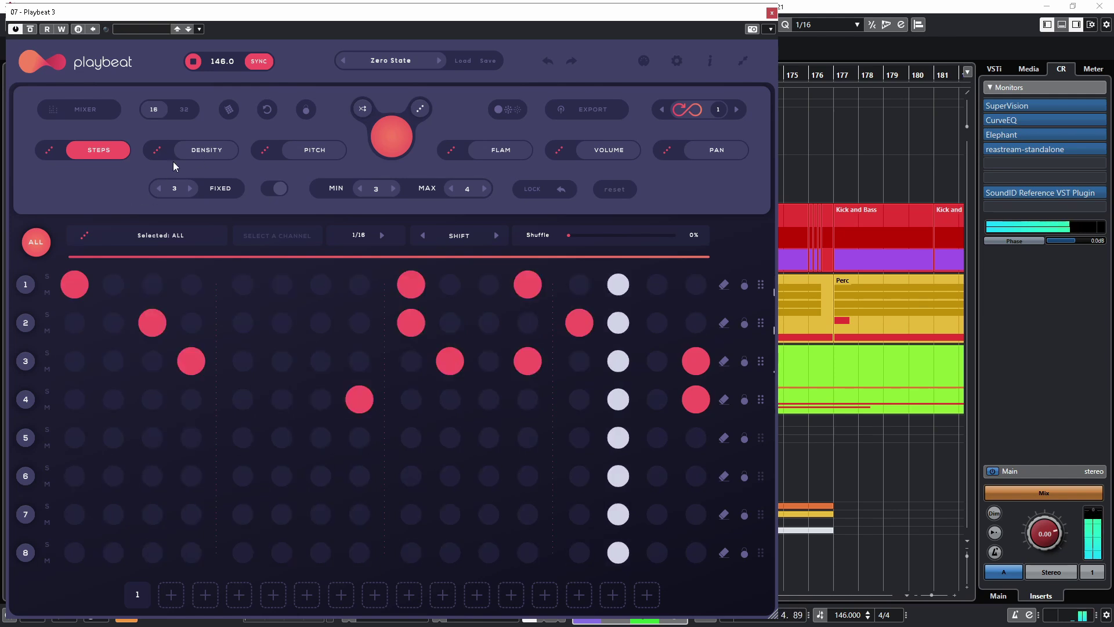
key(space)
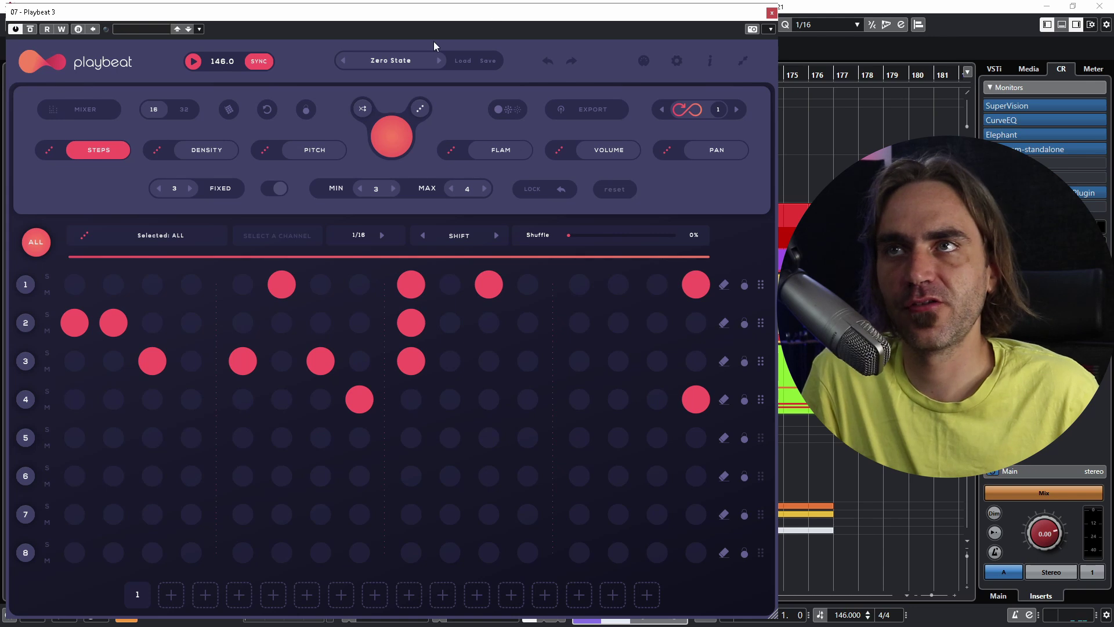
click(415, 60)
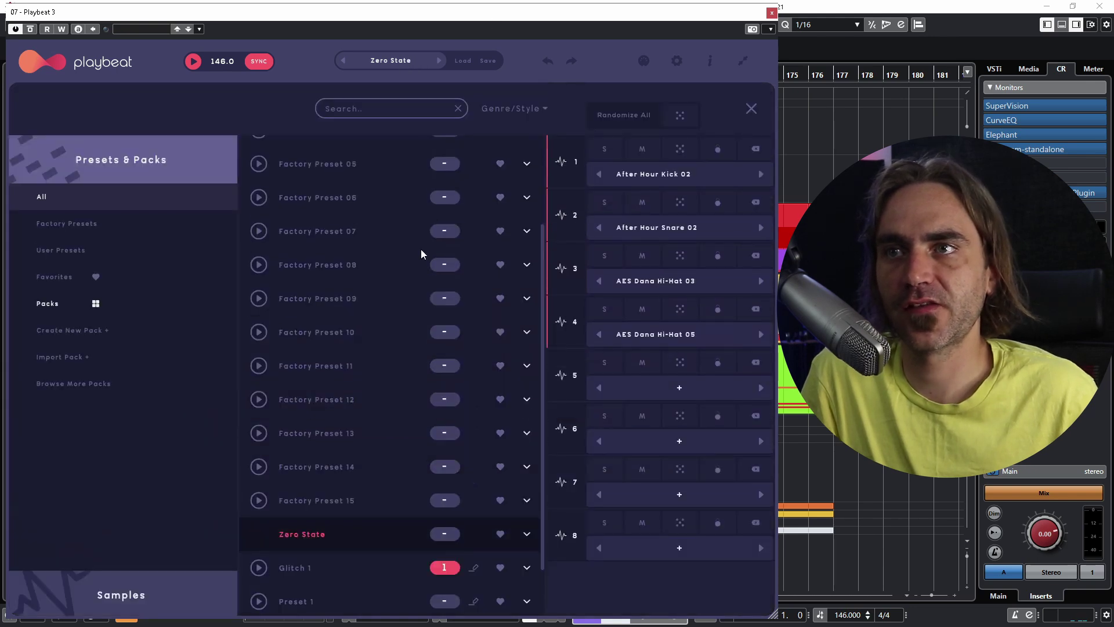
click(320, 538)
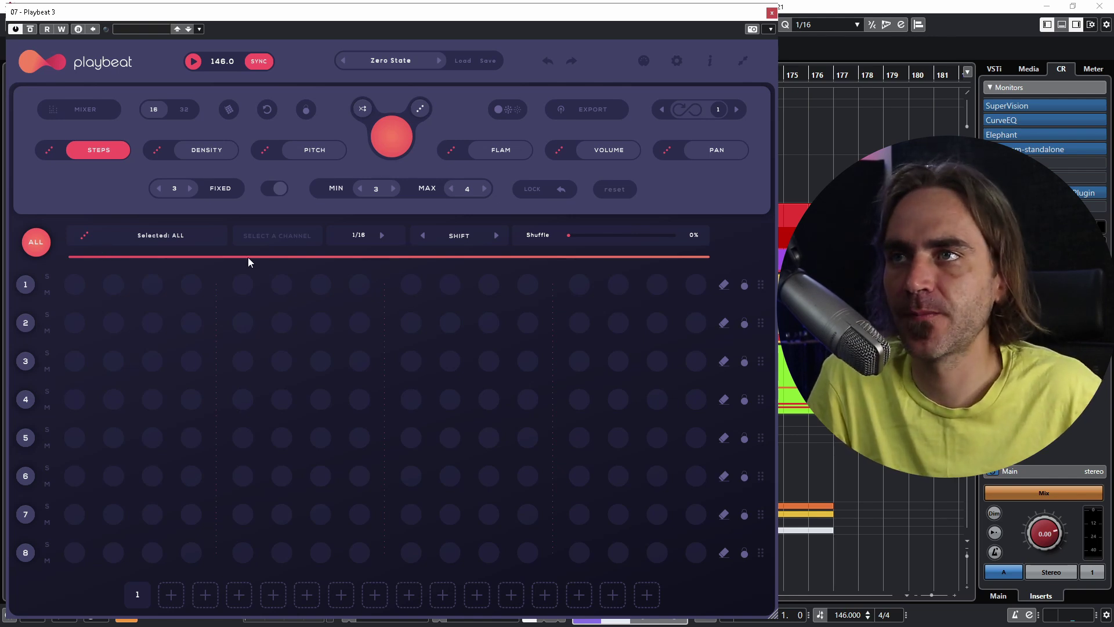
Step: Audition the AES Dana hi-hat samples and load AES Dana Hi-Hat 04 into channel 1
click(33, 284)
click(145, 244)
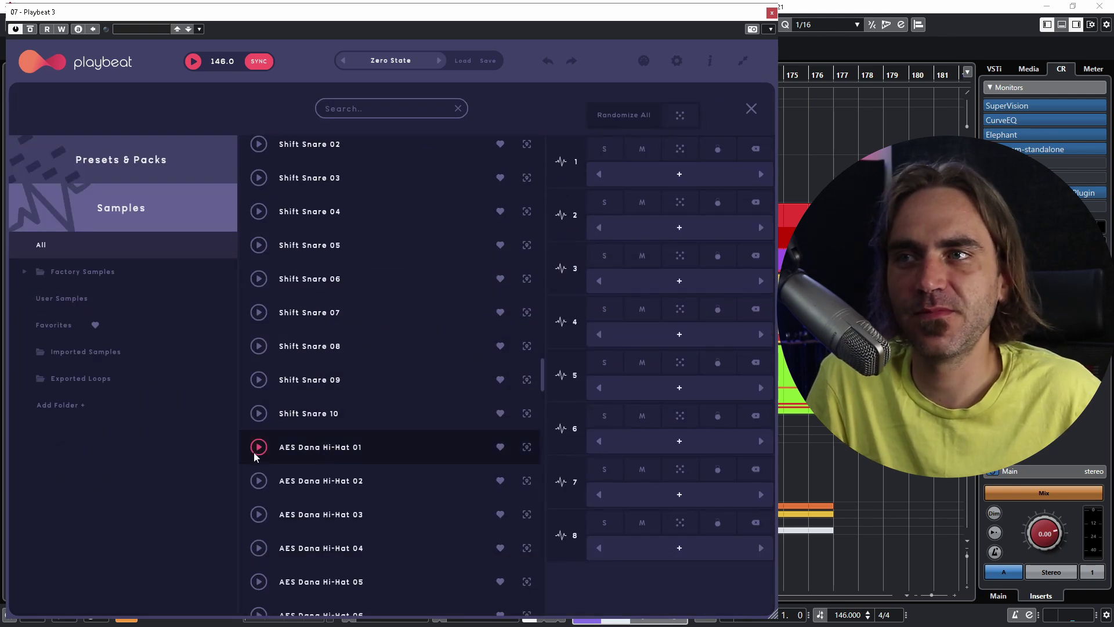
click(255, 482)
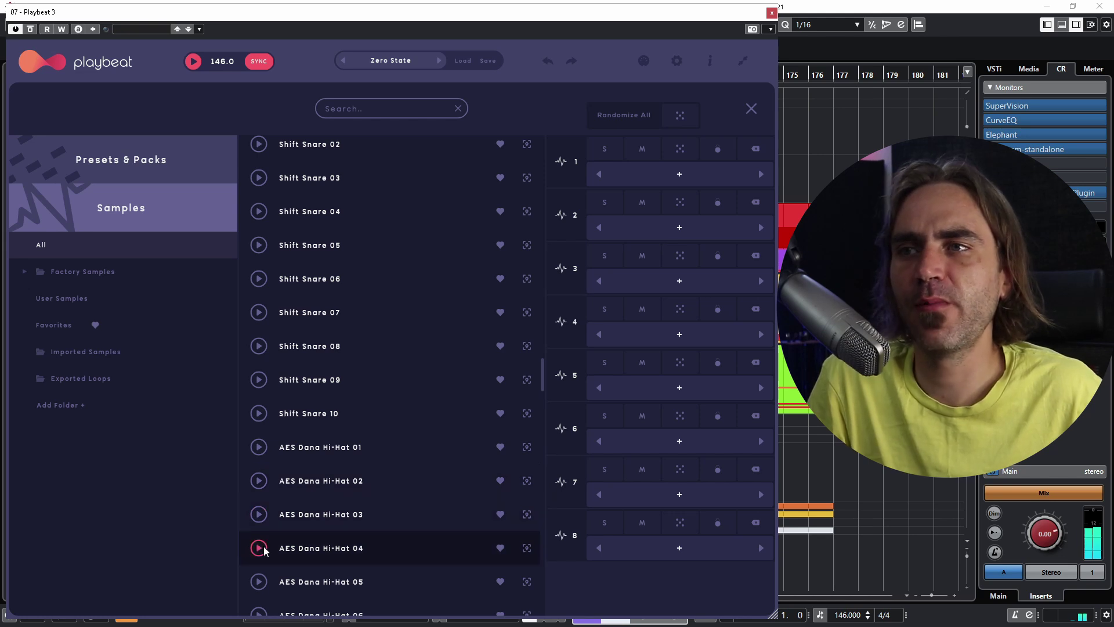
drag(294, 550, 641, 174)
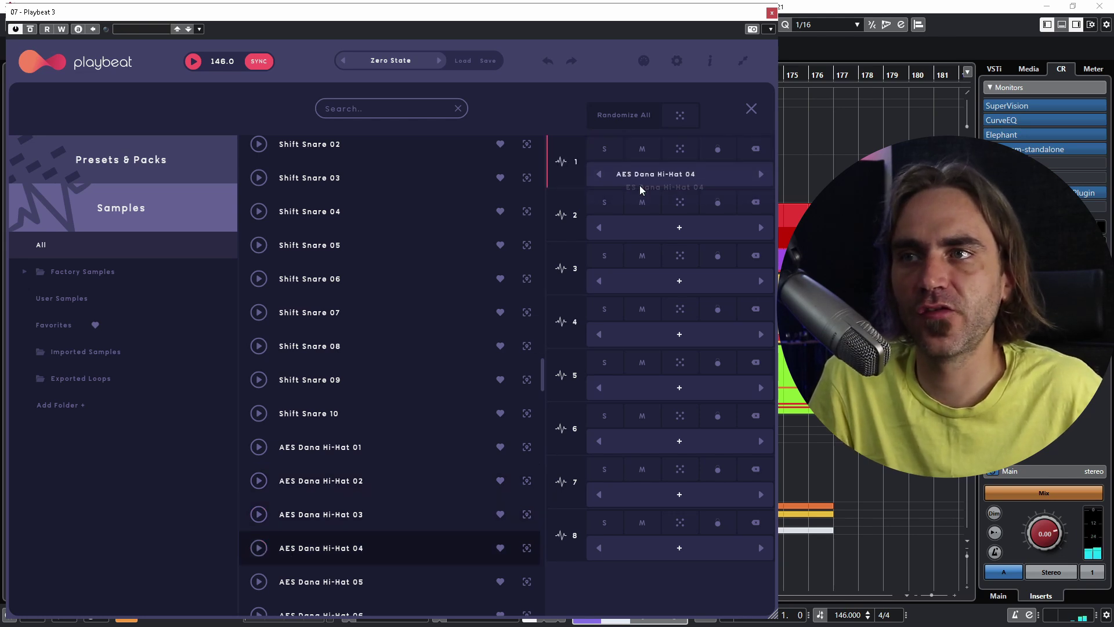
Step: Load AES Dana Hi-Hat 02, 01, 05, 06, 09 and 10 into channels 2 to 7, in that order
drag(299, 482, 661, 227)
drag(259, 443, 696, 278)
scroll(438, 468, down, 3)
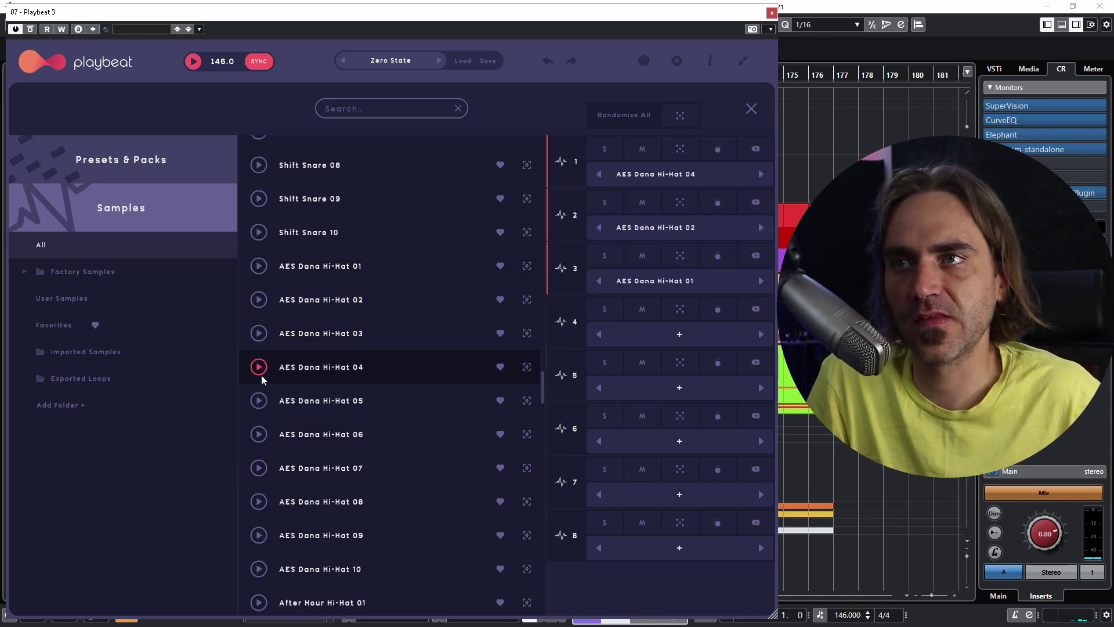
click(260, 371)
drag(326, 420, 673, 331)
drag(253, 432, 667, 387)
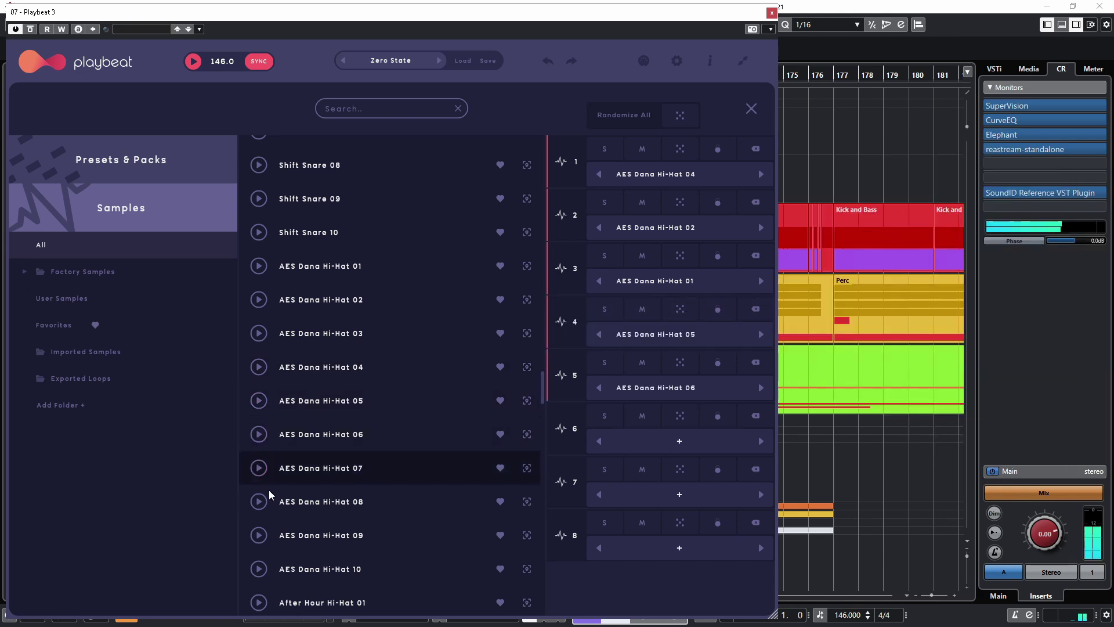
drag(255, 535, 676, 432)
drag(256, 568, 608, 498)
Step: Audition the After Hour hi-hat samples for channel 8 and return to the step grid
scroll(385, 459, down, 4)
click(259, 434)
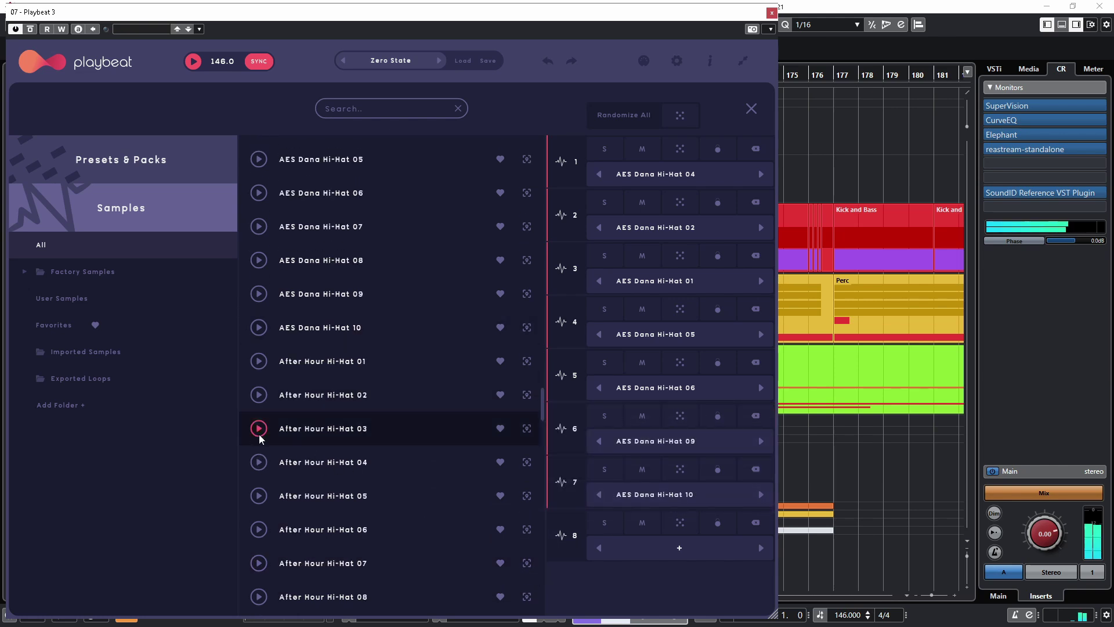
click(258, 510)
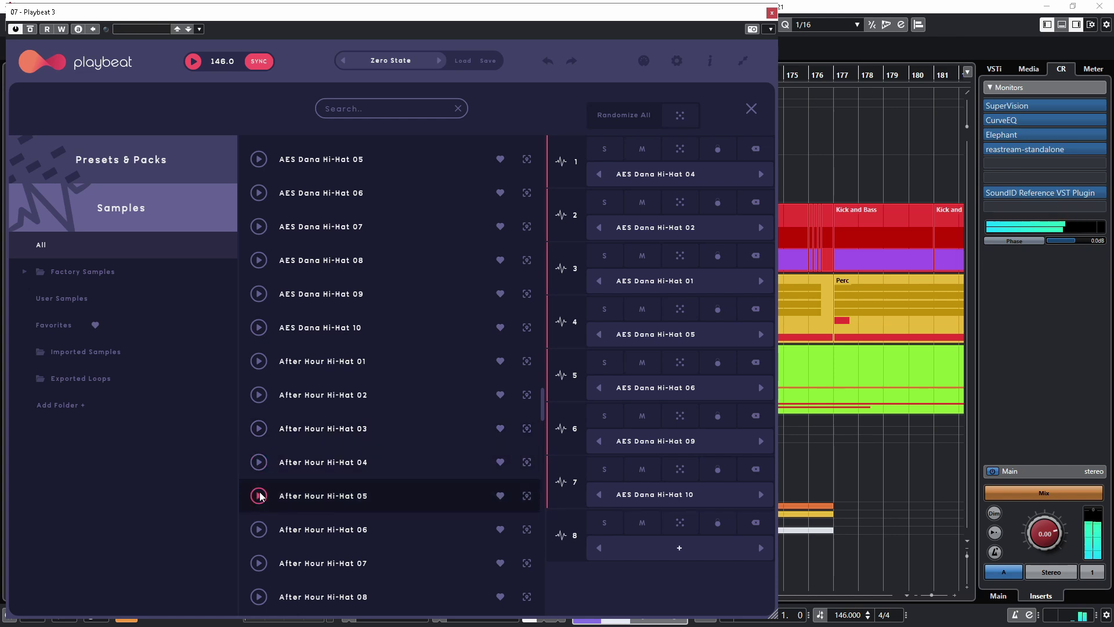
scroll(280, 543, down, 4)
click(259, 523)
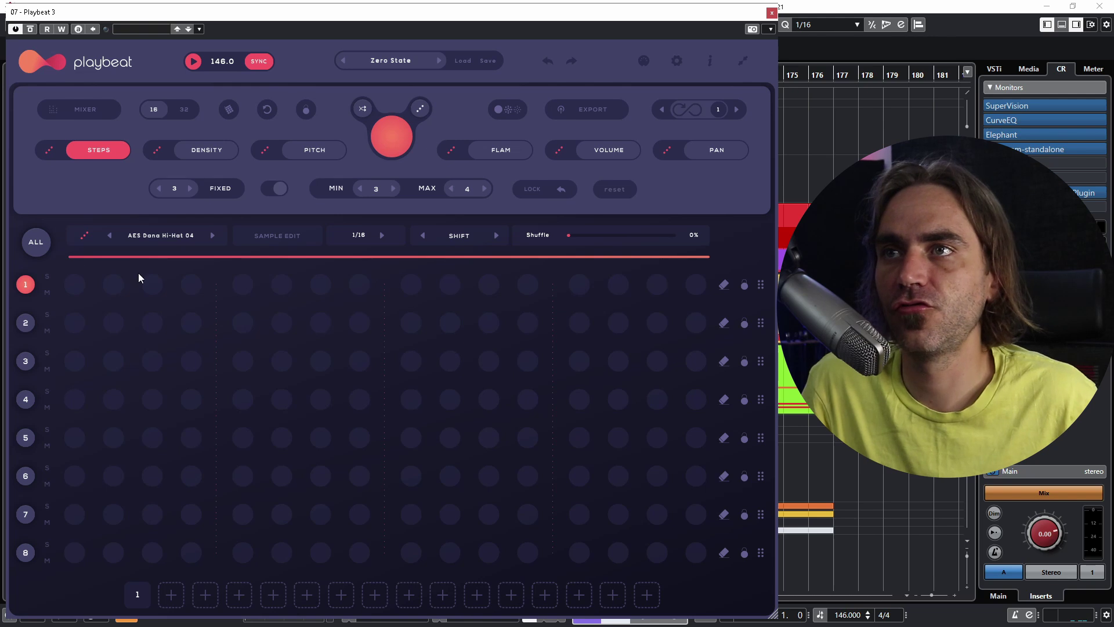
Step: Trim the end of channel 1's AES Dana Hi-Hat 04 to just after its first peak and set its fade-out to about 85%
click(260, 236)
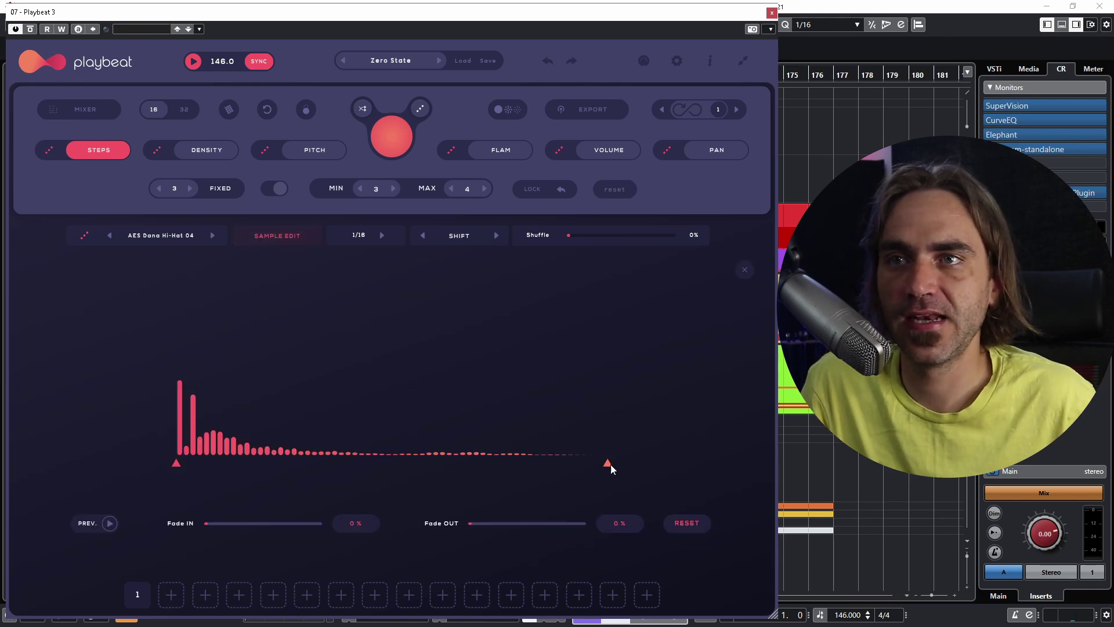
drag(607, 462, 285, 462)
click(273, 237)
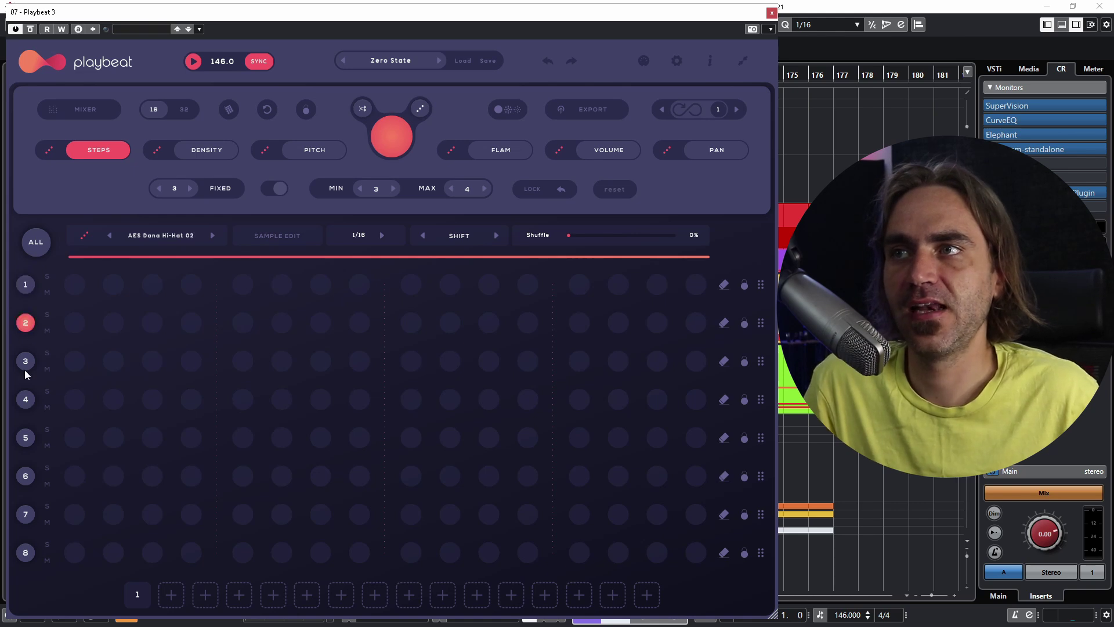
click(272, 237)
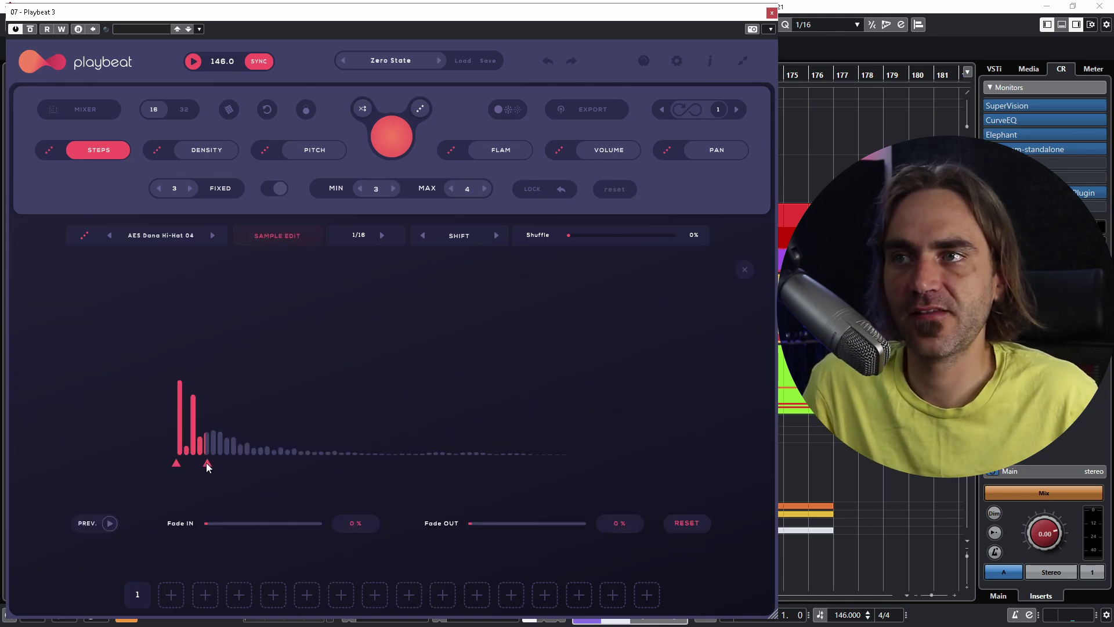
drag(207, 462, 186, 468)
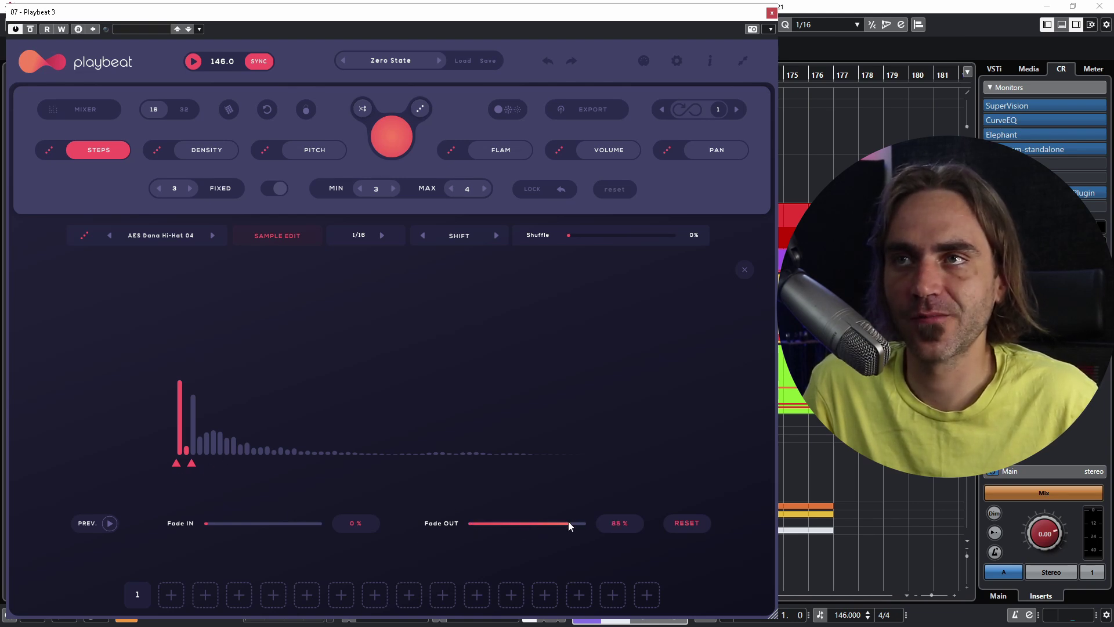
click(282, 237)
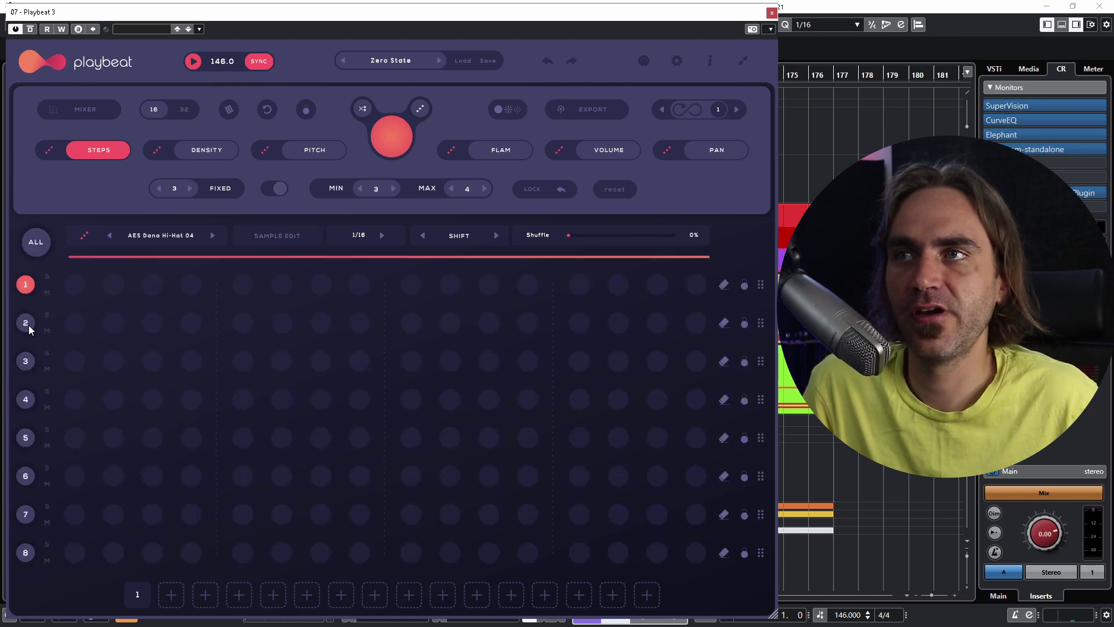
Step: Trim the end of channel 2's AES Dana Hi-Hat 02 so only its short opening remains
click(284, 241)
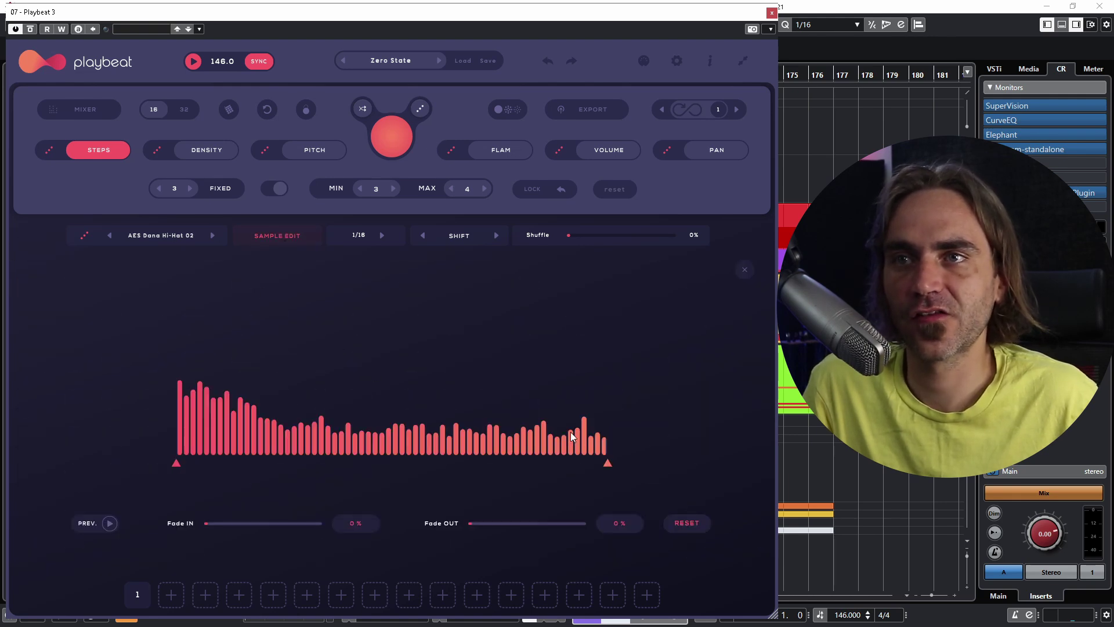
drag(608, 462, 181, 481)
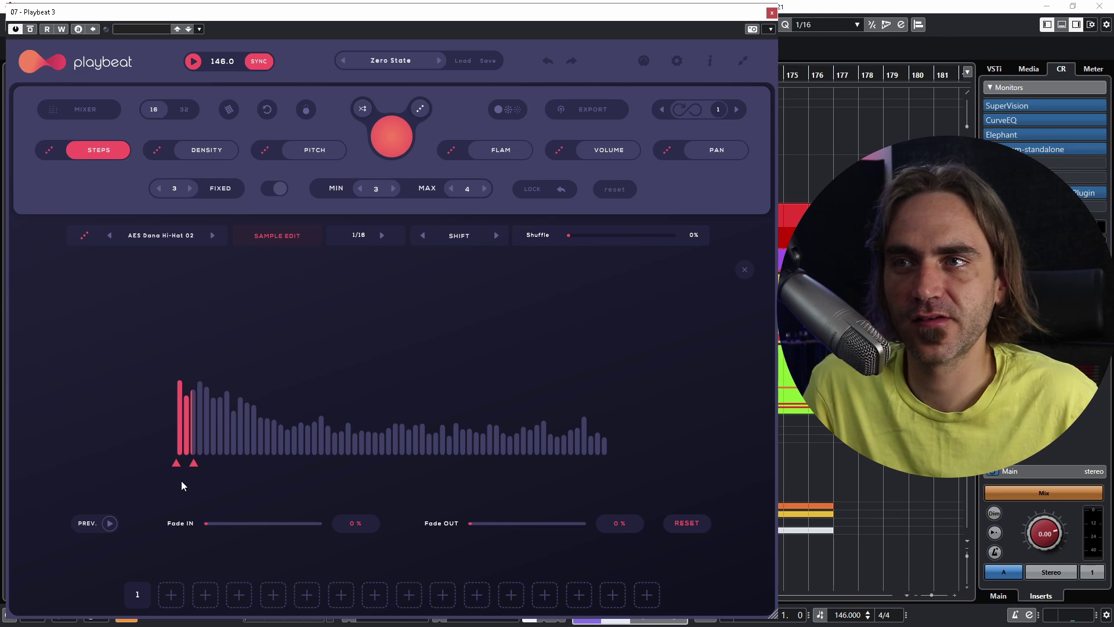
click(280, 240)
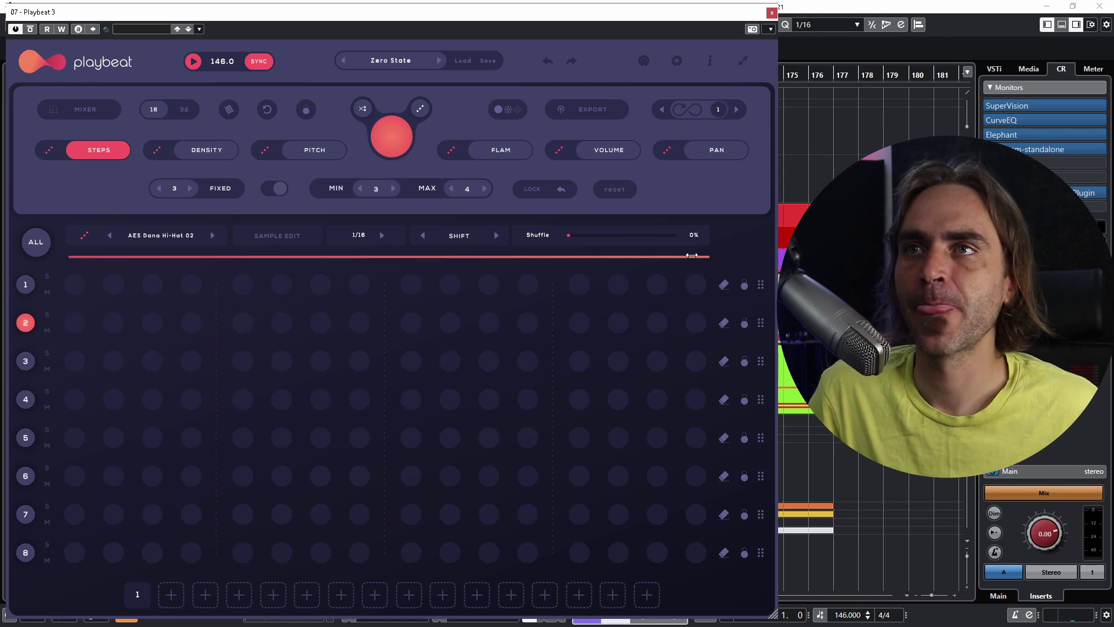
Step: Generate a random pattern for channel 2, then for all channels together
click(391, 146)
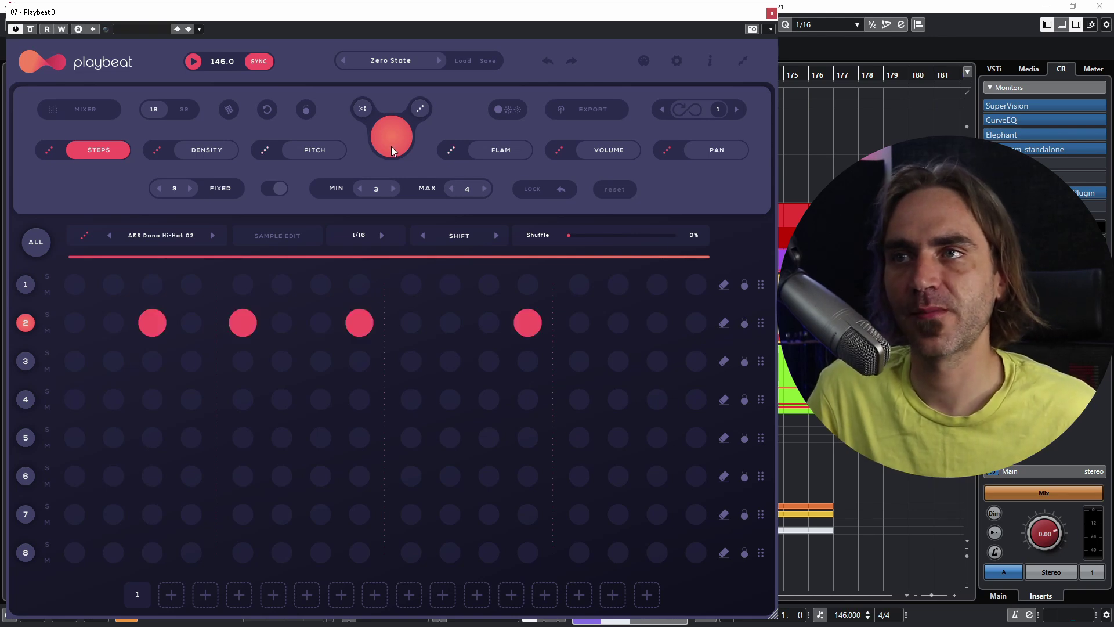
click(24, 242)
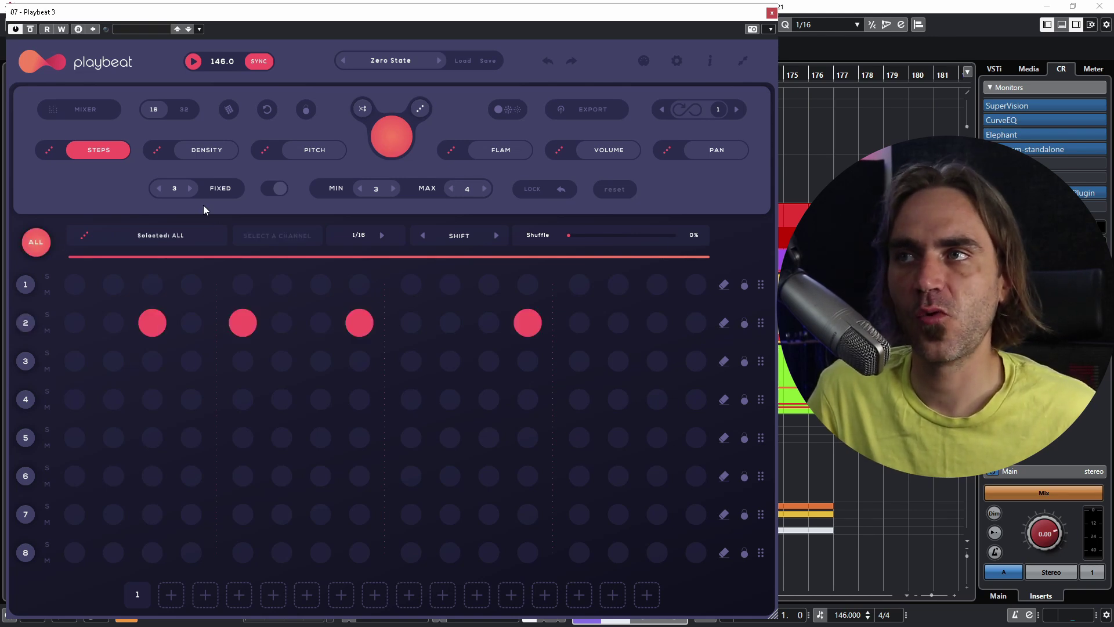
click(398, 144)
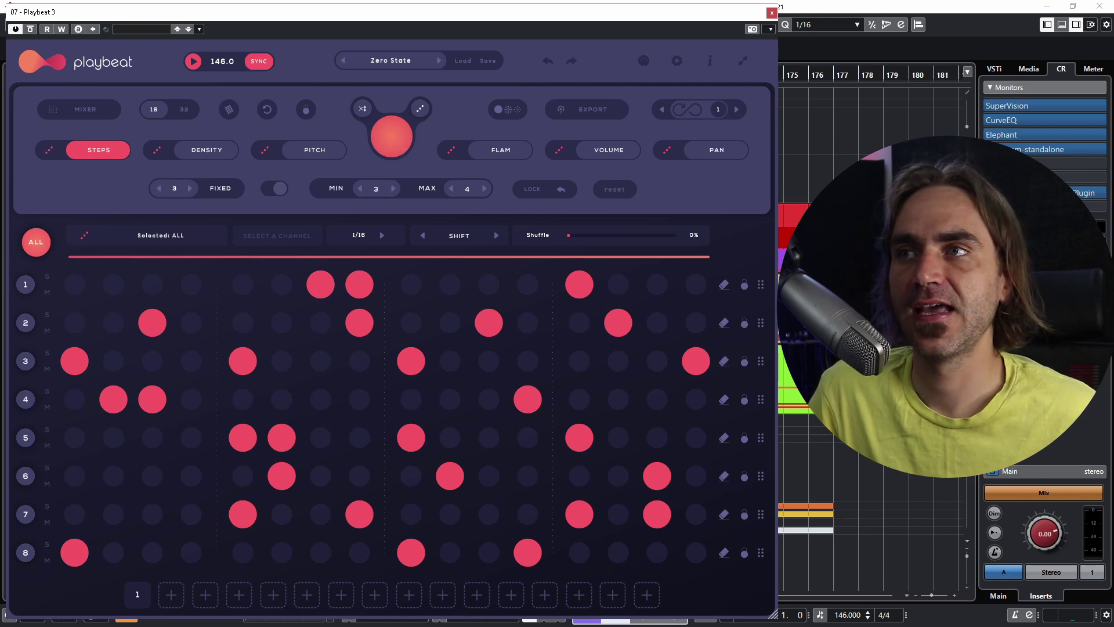
Step: Start playback and trim the end of channel 3's AES Dana Hi-Hat 01 to its very beginning
click(25, 323)
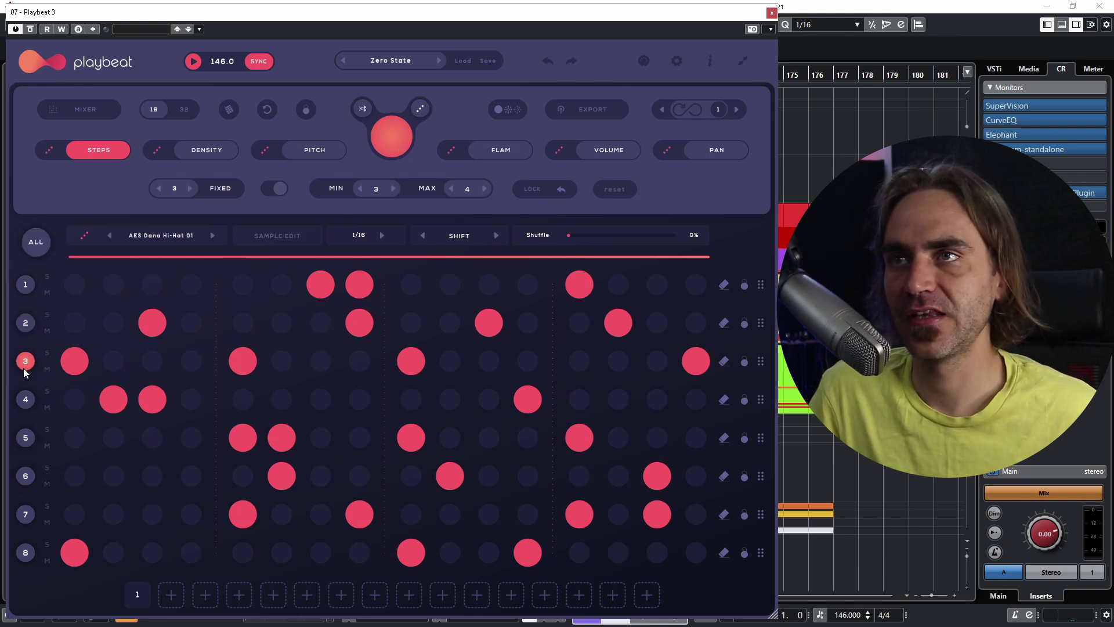
key(space)
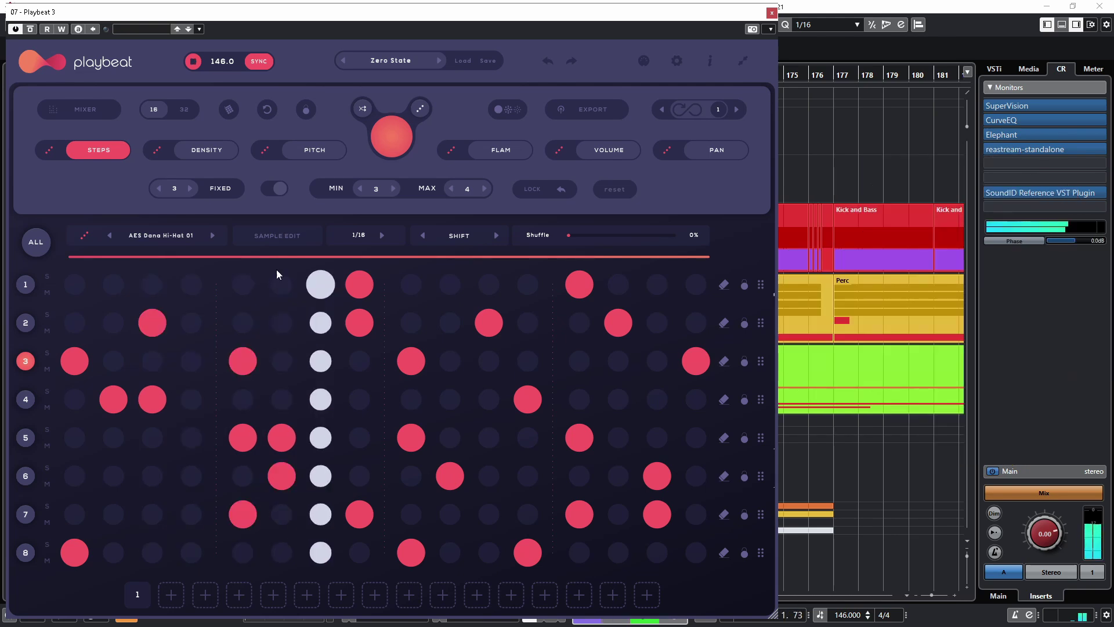
click(261, 238)
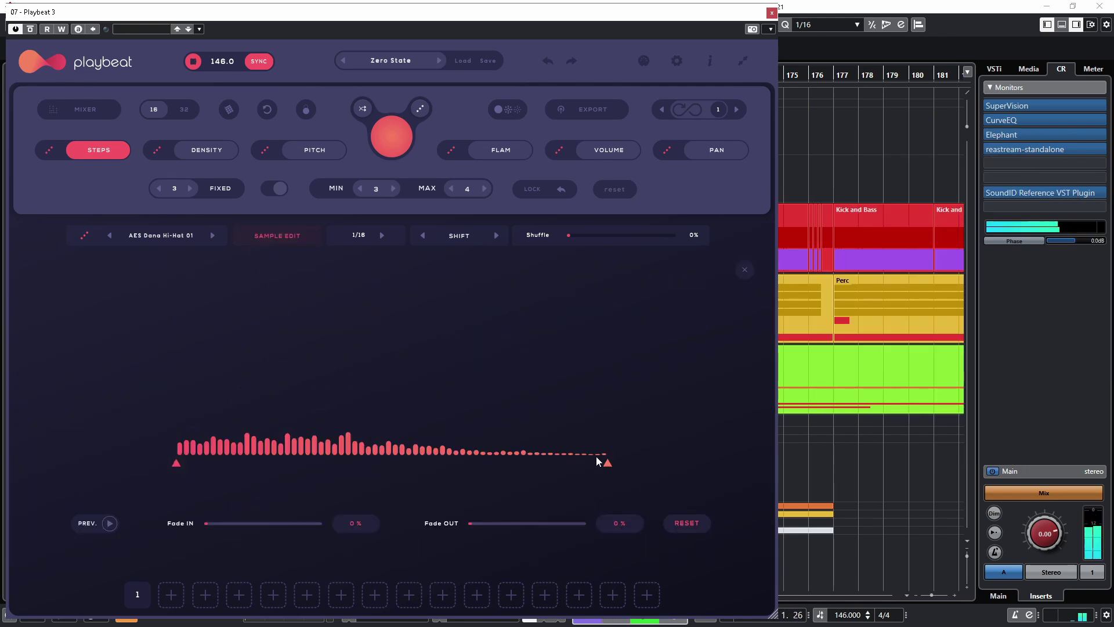
drag(607, 458, 258, 456)
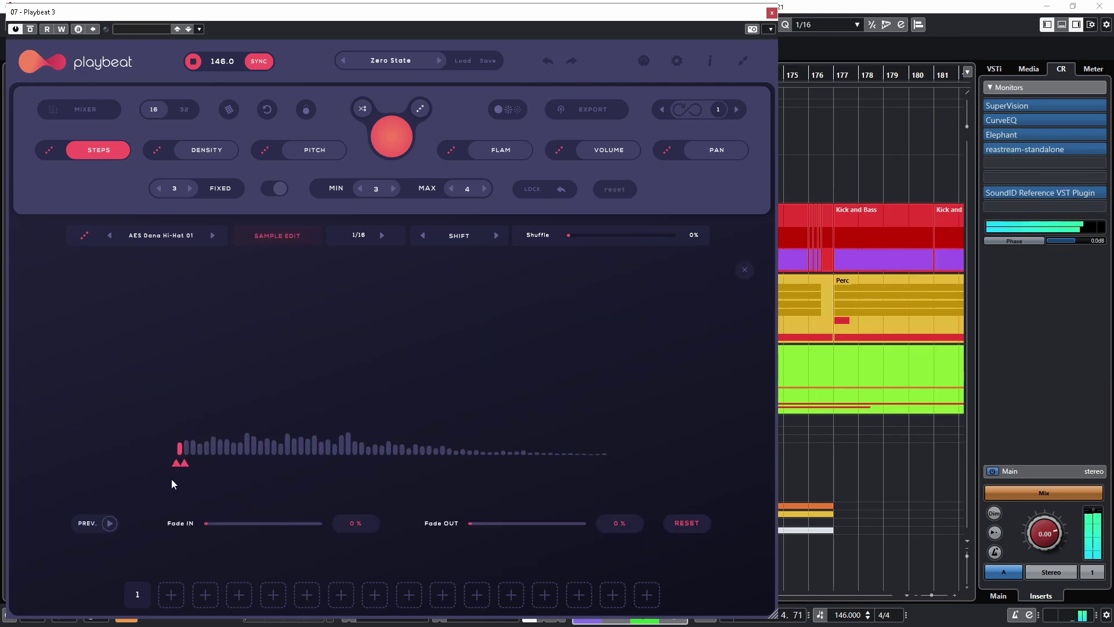
click(266, 244)
Step: Trim the end of channel 4's AES Dana Hi-Hat 05 to its short opening
click(22, 400)
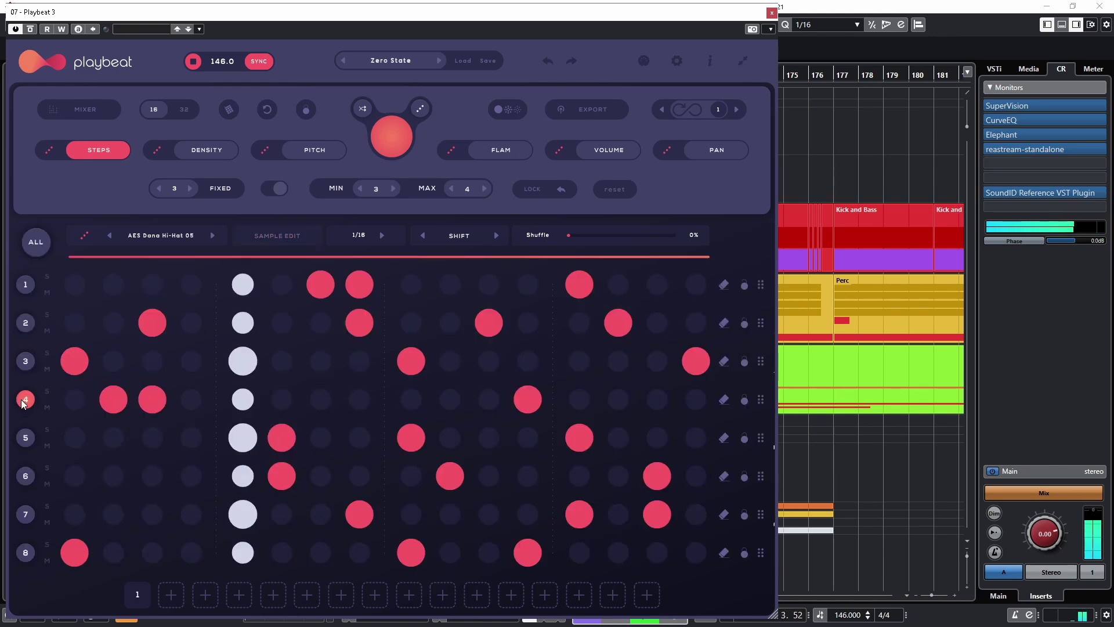
click(272, 235)
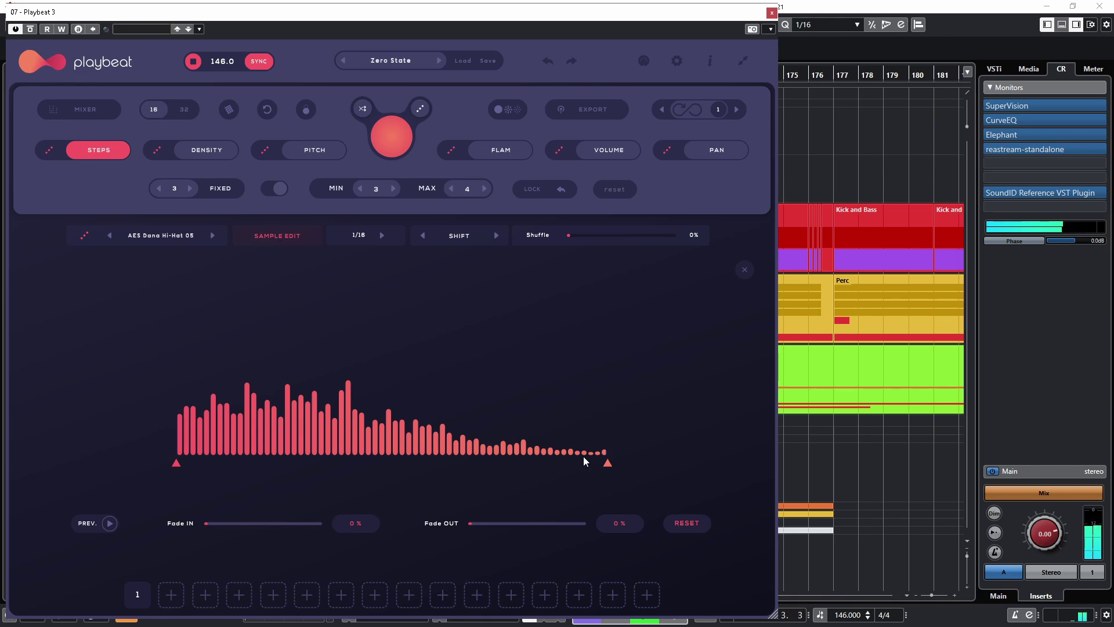
drag(483, 458, 192, 473)
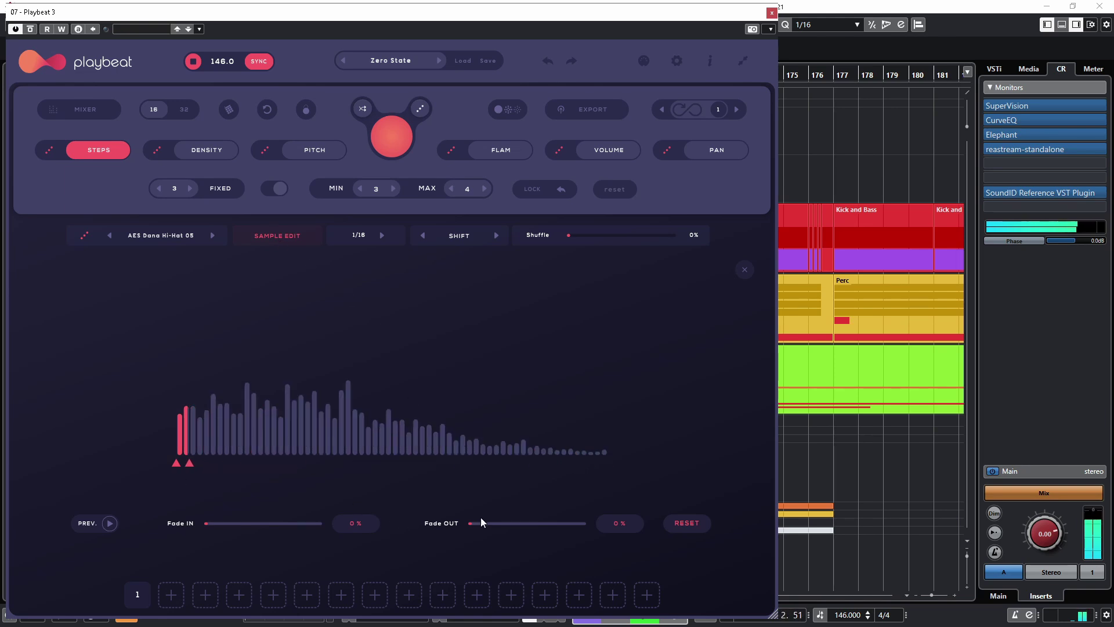
click(279, 234)
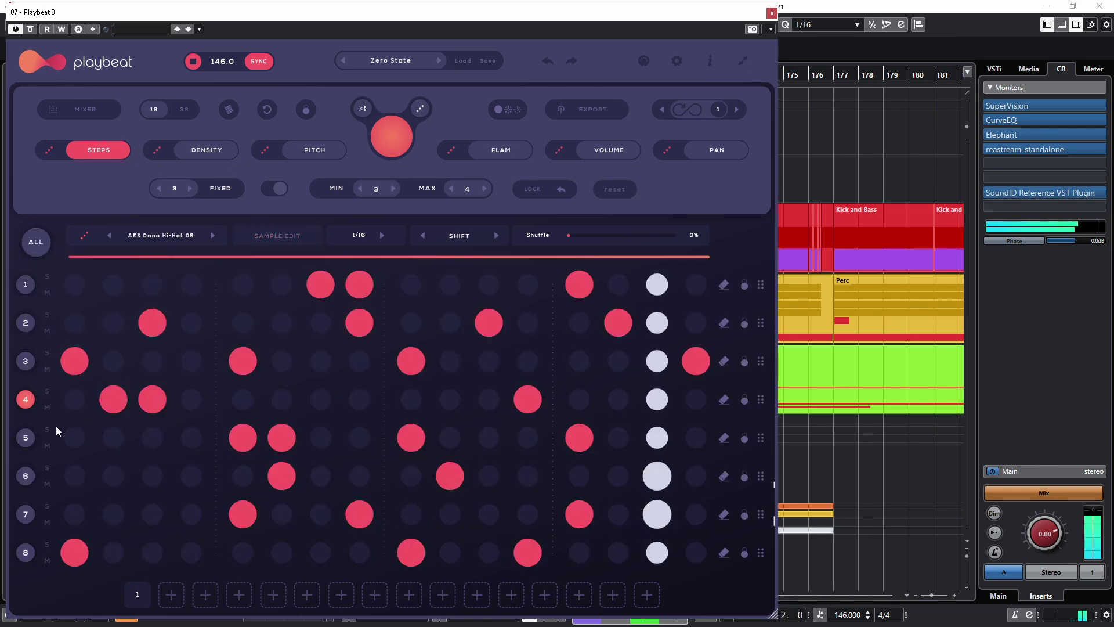
Step: Trim the end of channel 5's AES Dana Hi-Hat 06 to its short opening and set its fade-out to 100%
click(24, 438)
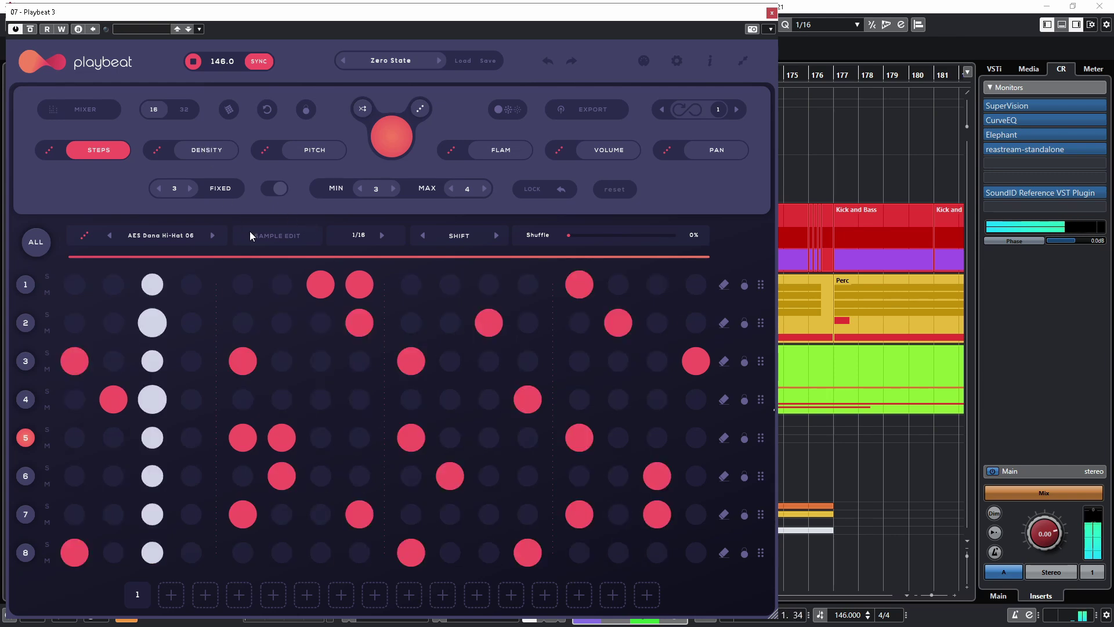
click(277, 235)
drag(607, 463, 192, 463)
click(278, 234)
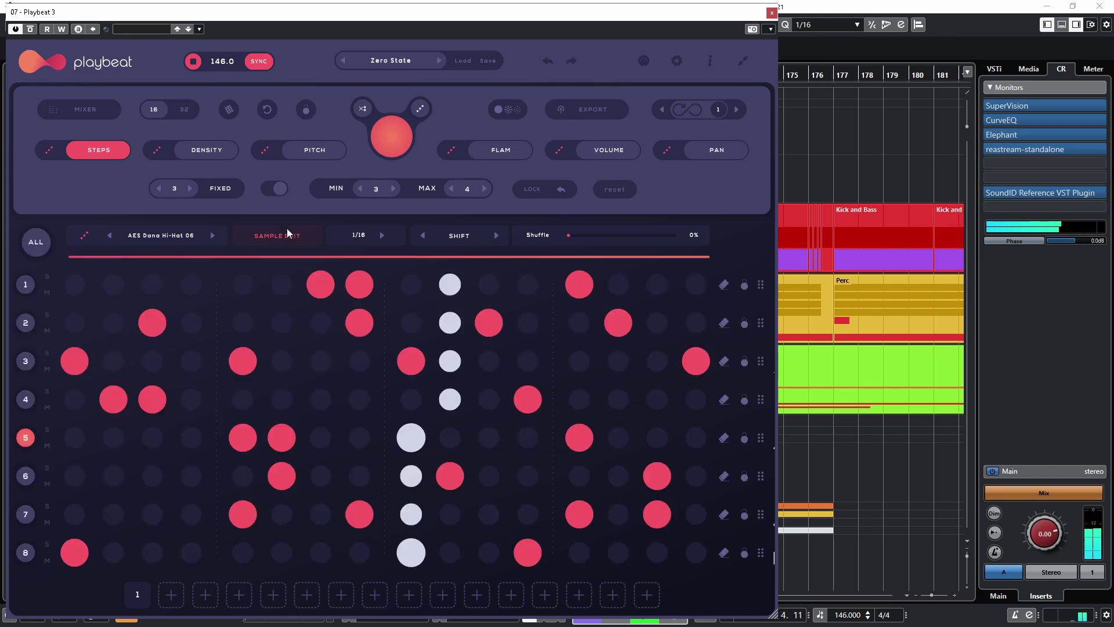
Step: Turn on infinity mode for channel 5, then apply it to all channels
click(688, 110)
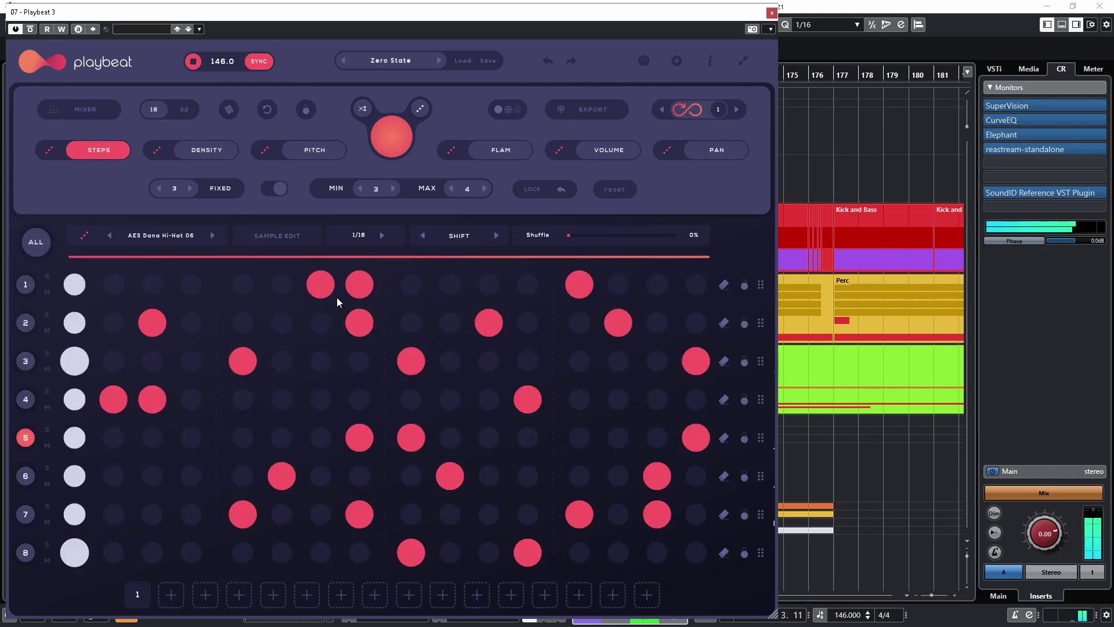
click(698, 109)
click(688, 111)
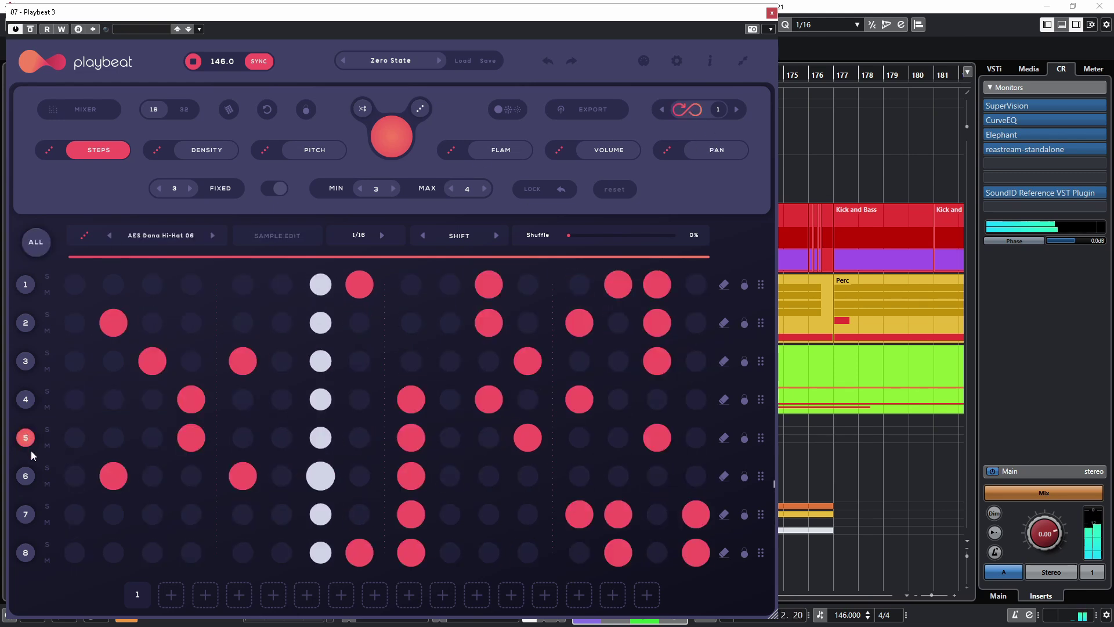
Step: Trim the end of channel 6's AES Dana Hi-Hat 09 to its very beginning and raise its fade-out
click(256, 235)
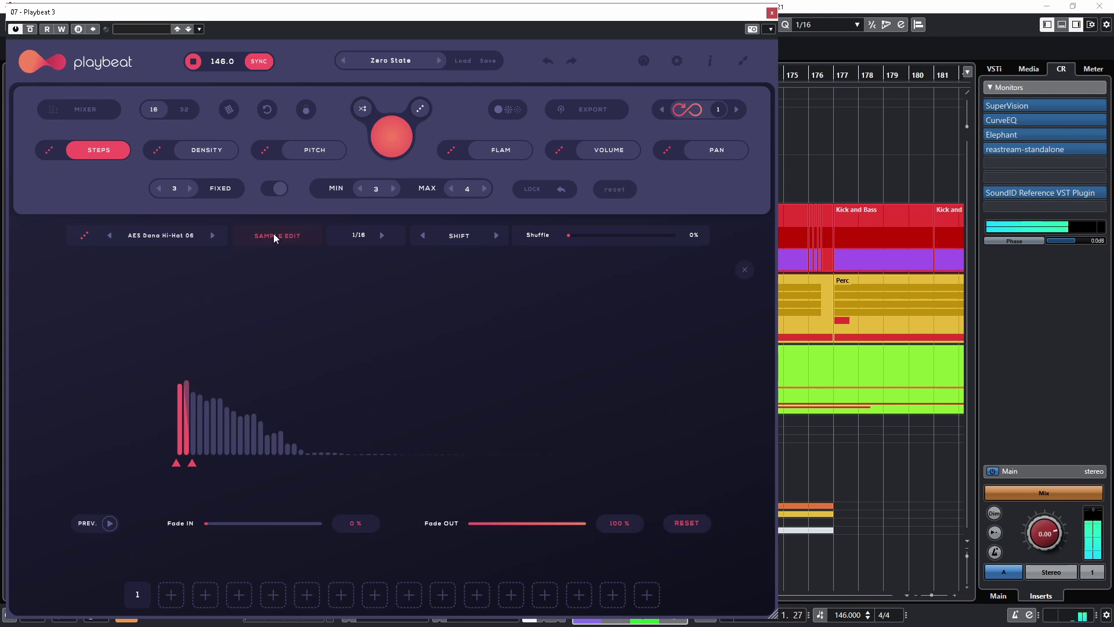
click(273, 233)
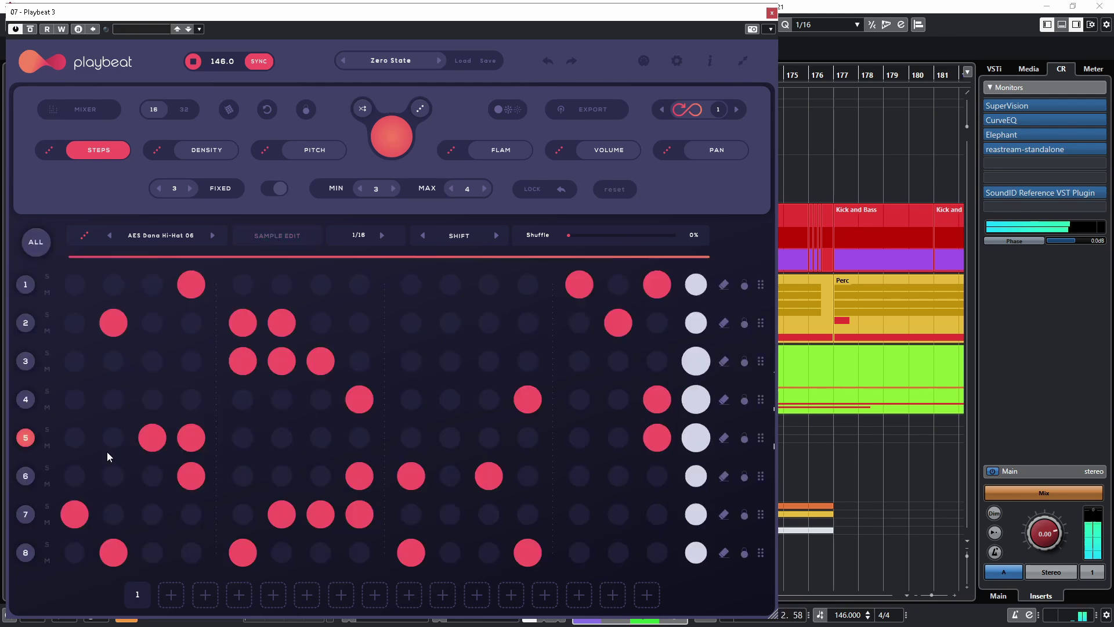
click(255, 235)
drag(604, 469, 176, 443)
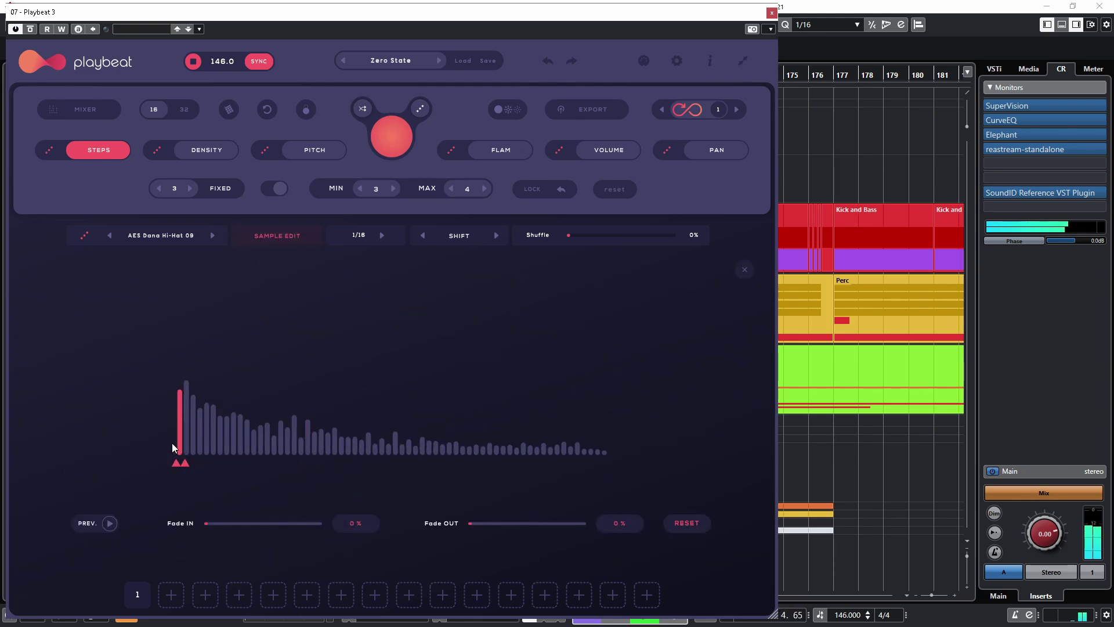
click(552, 524)
click(246, 235)
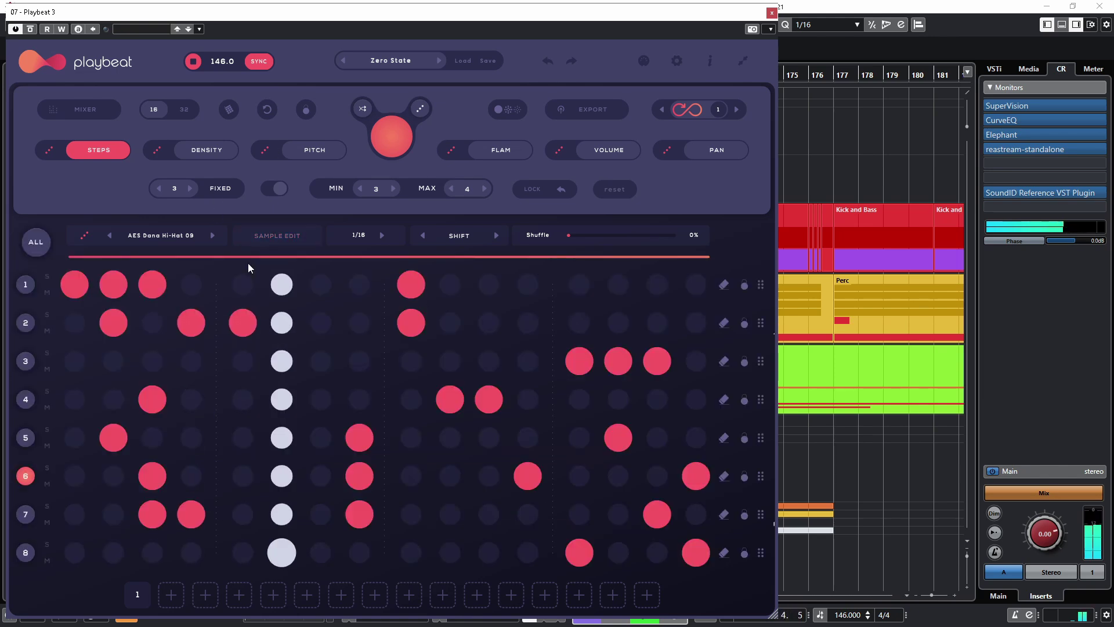
Step: Trim channel 7's AES Dana Hi-Hat 10 to a short section slightly after its beginning, with a fade-out of about 89%
click(270, 234)
mouse_move(604, 464)
mouse_down()
mouse_move(197, 466)
mouse_move(178, 475)
mouse_up()
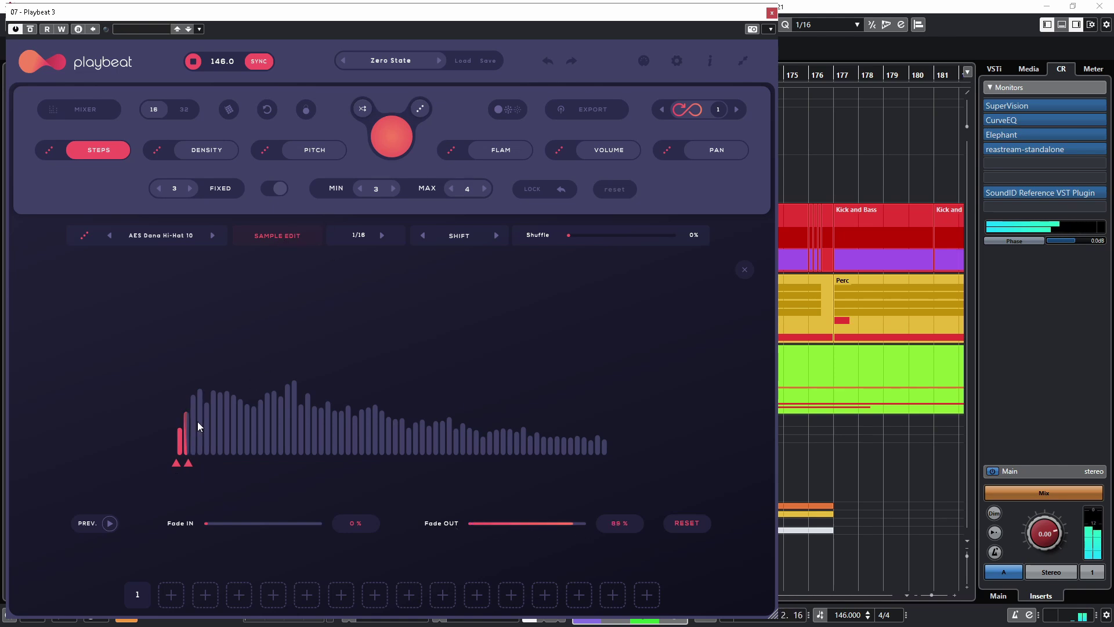
mouse_move(183, 468)
mouse_down()
mouse_move(199, 464)
mouse_move(174, 461)
mouse_move(249, 463)
mouse_up()
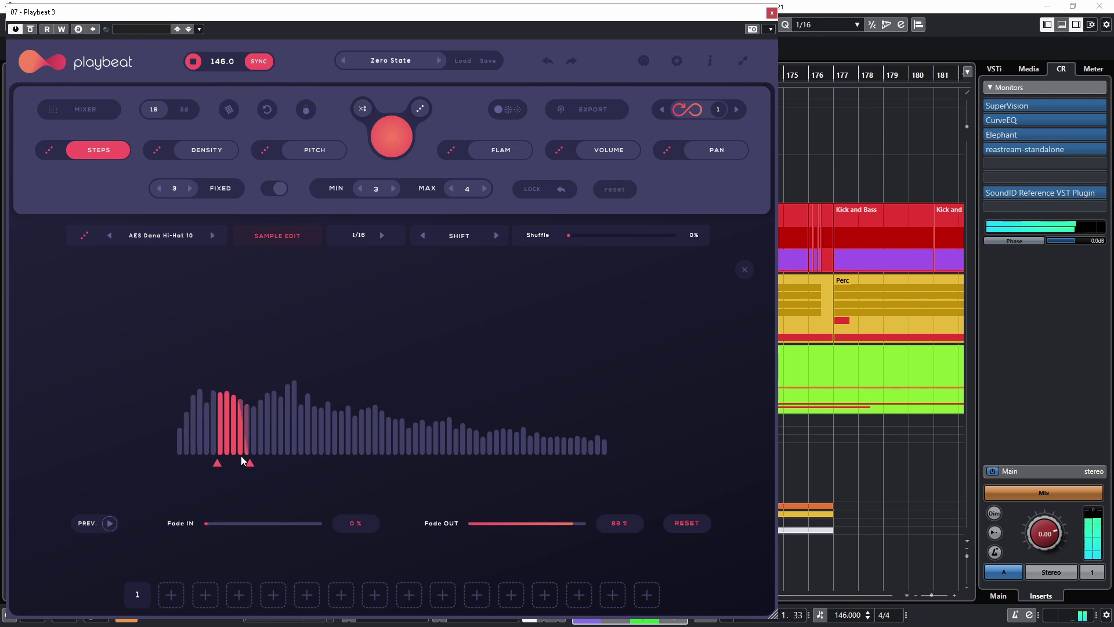
click(278, 235)
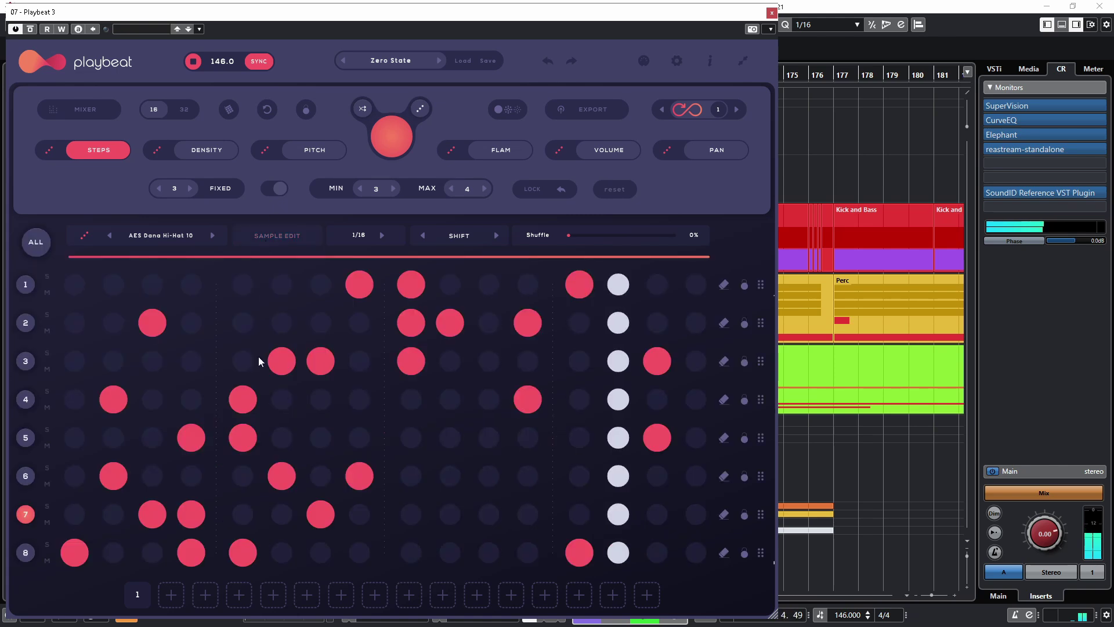
Step: Trim the end of channel 8's PLBT 3 Hat 01 to its short opening and set its fade-out to about 94%
click(273, 235)
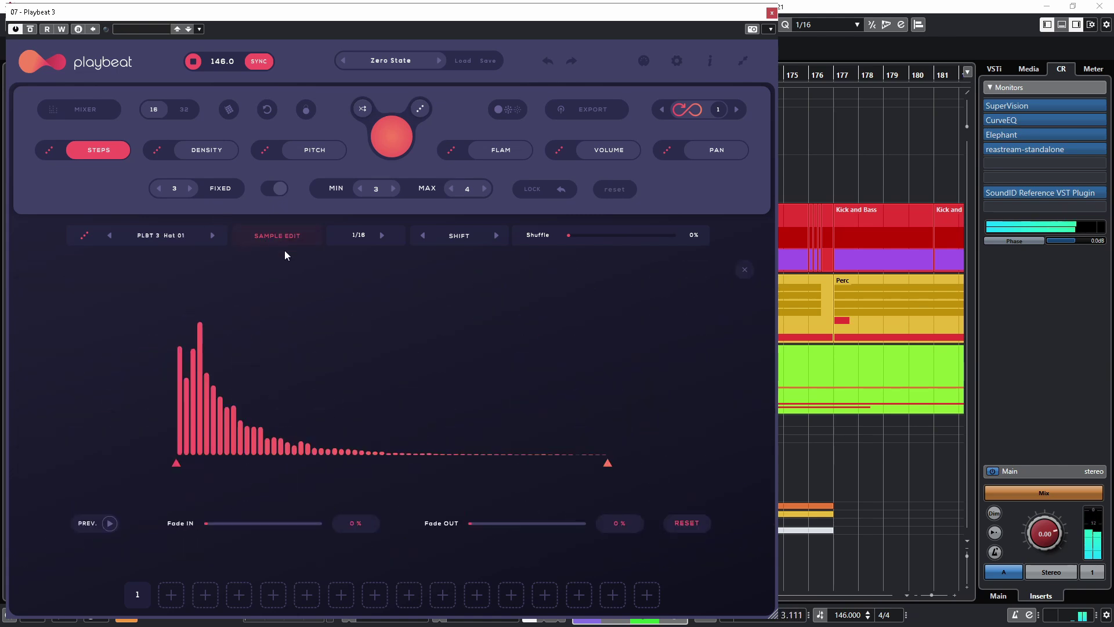
drag(374, 464, 205, 464)
click(580, 524)
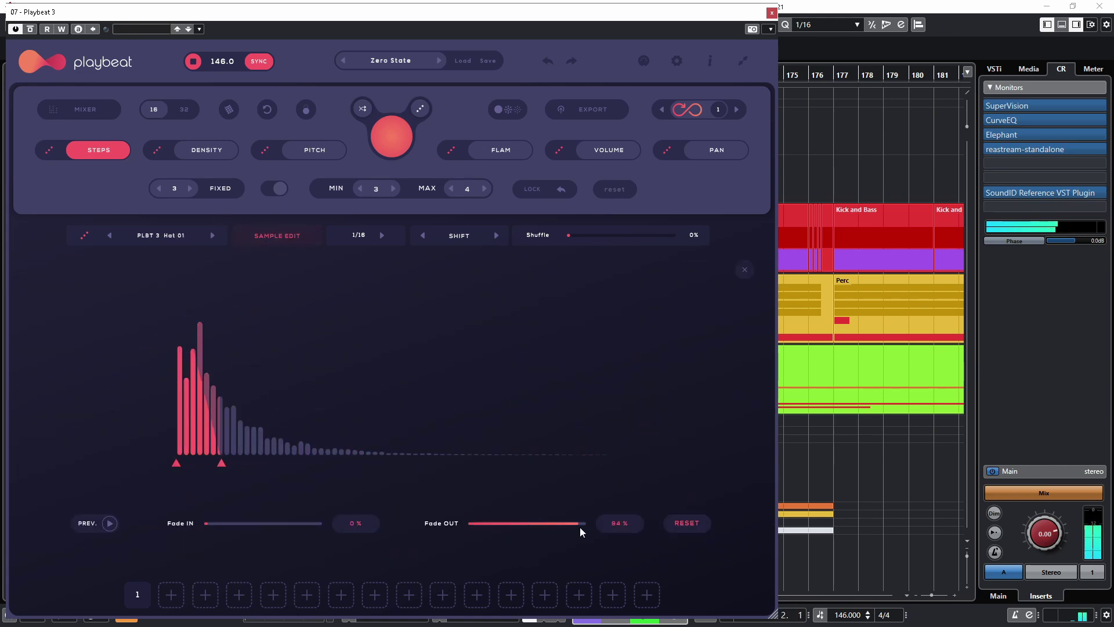
click(277, 234)
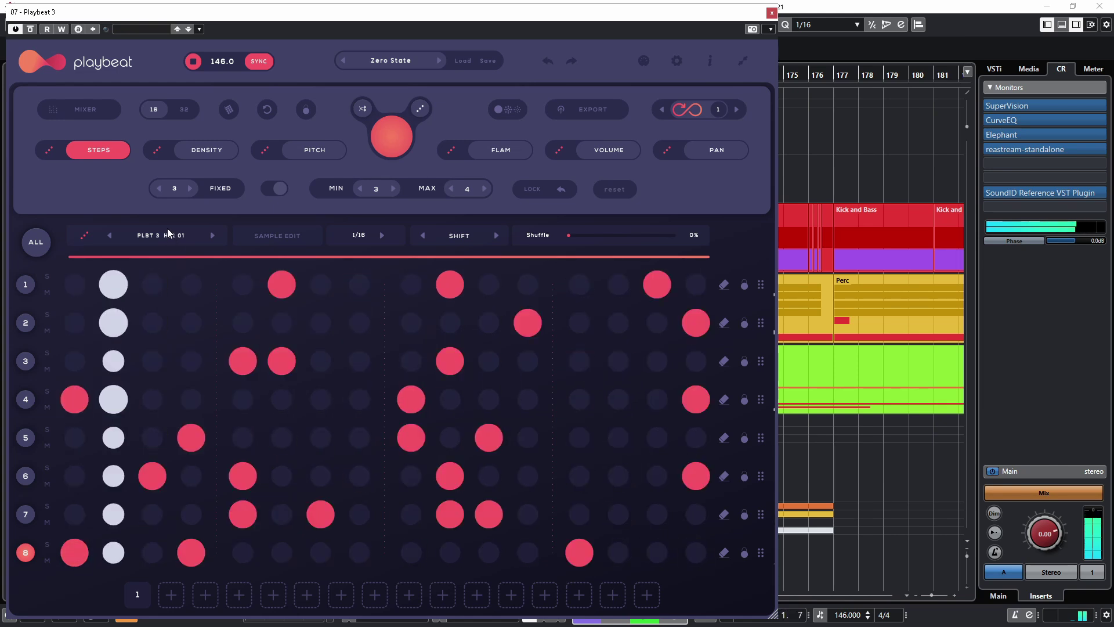
Step: Stop playback and check the channel volume levels in the mixer, then return to the step grid
key(space)
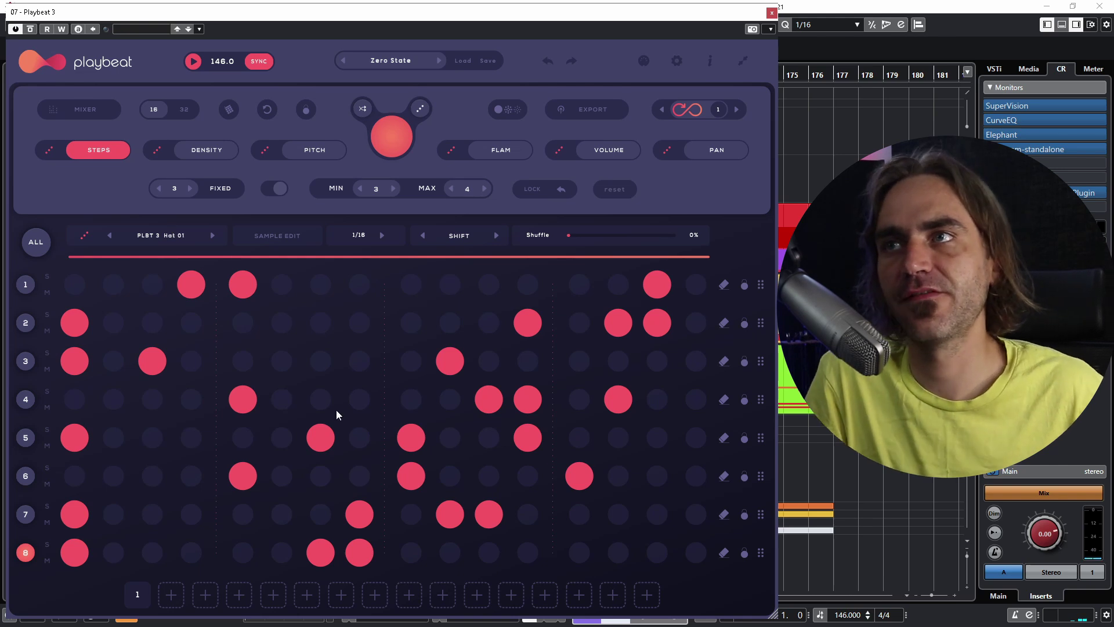
click(98, 109)
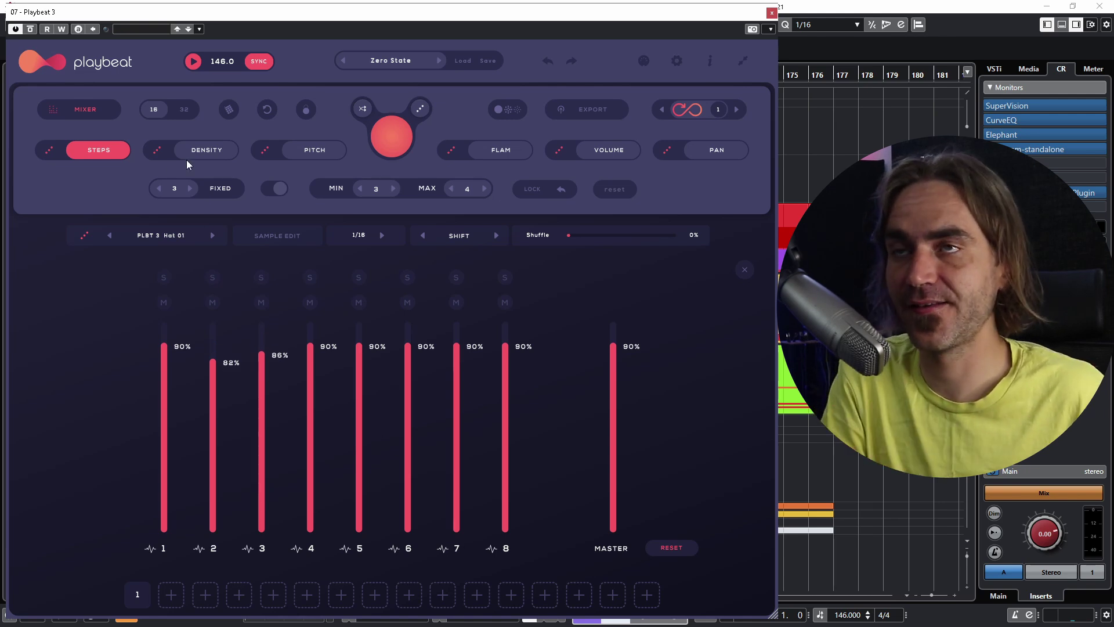
key(Escape)
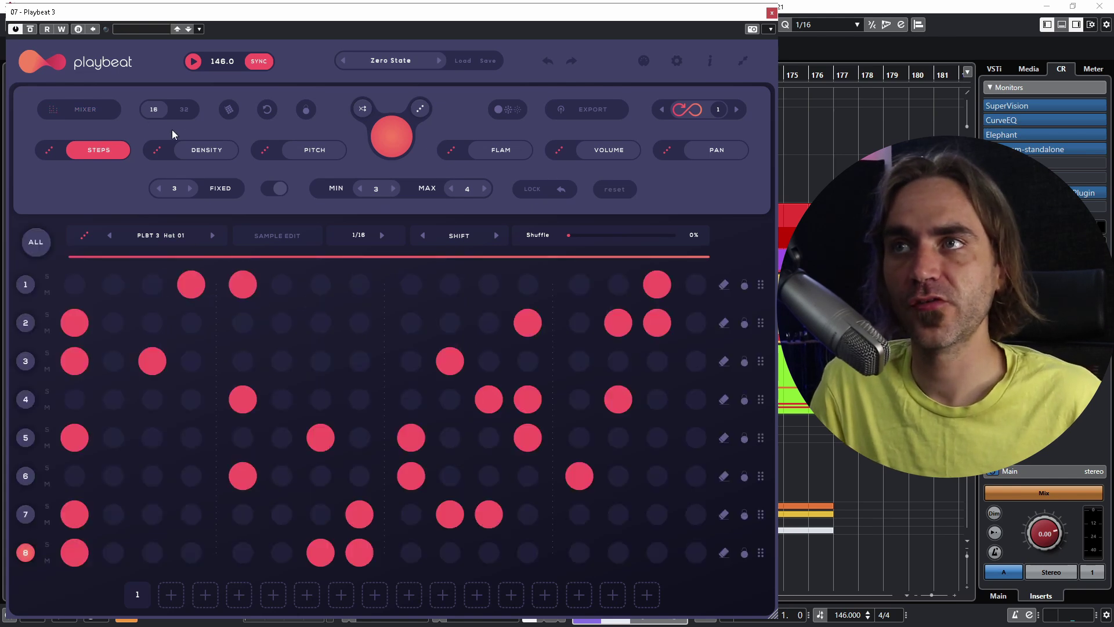
Step: Switch the pattern to 32 steps, extend channel 8's loop to the full length and randomize that channel
click(184, 109)
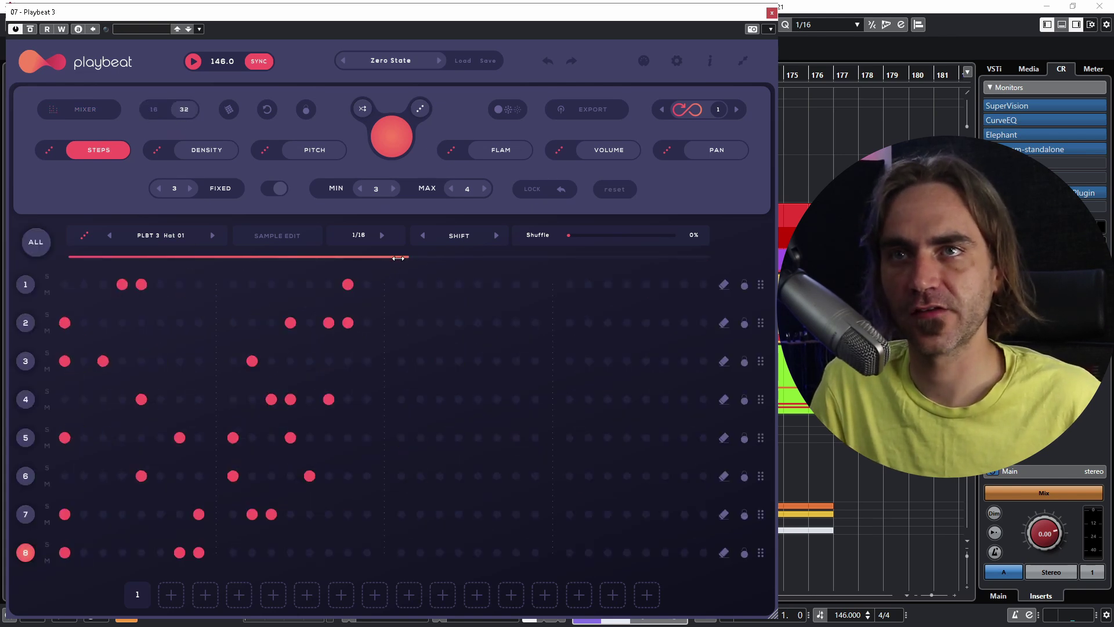
drag(398, 258, 722, 276)
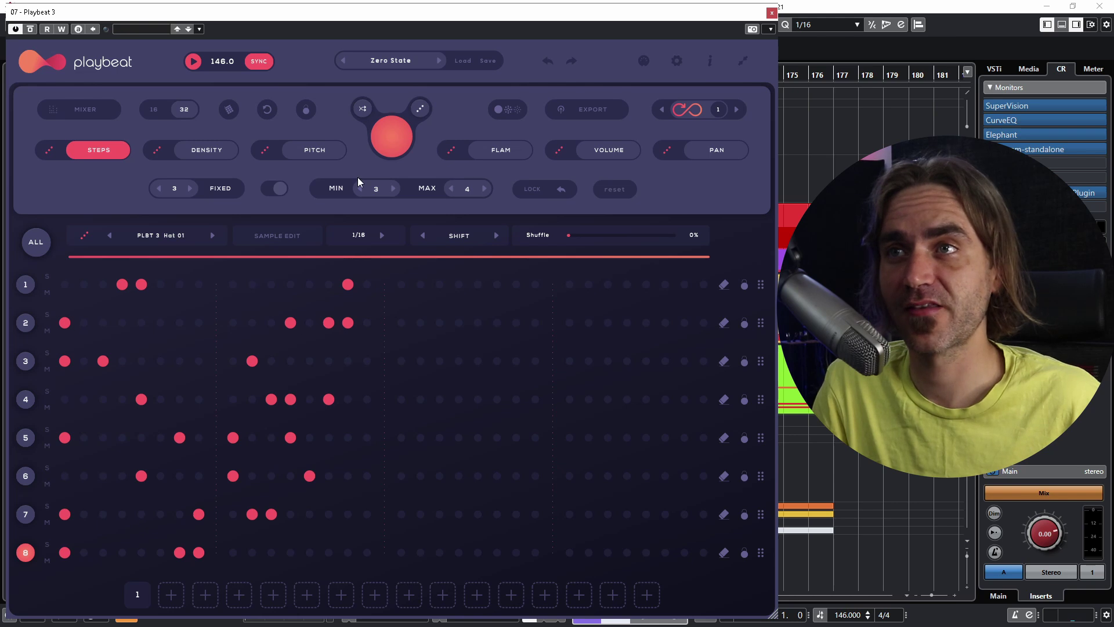
click(380, 143)
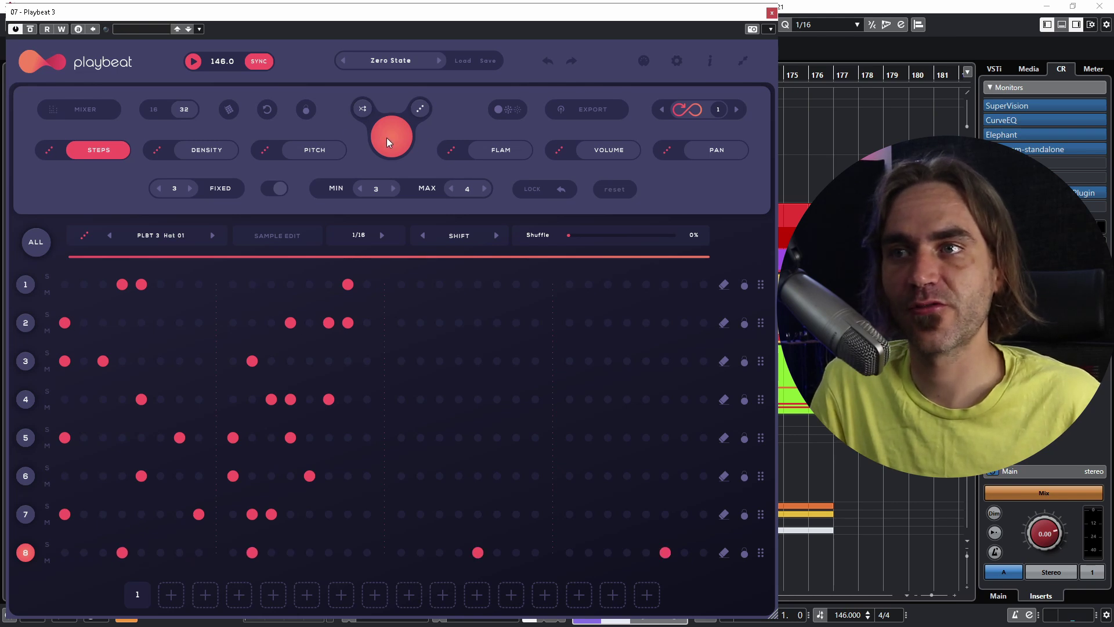
Step: Randomize all channels in the 32-step pattern and audition the result briefly
click(43, 238)
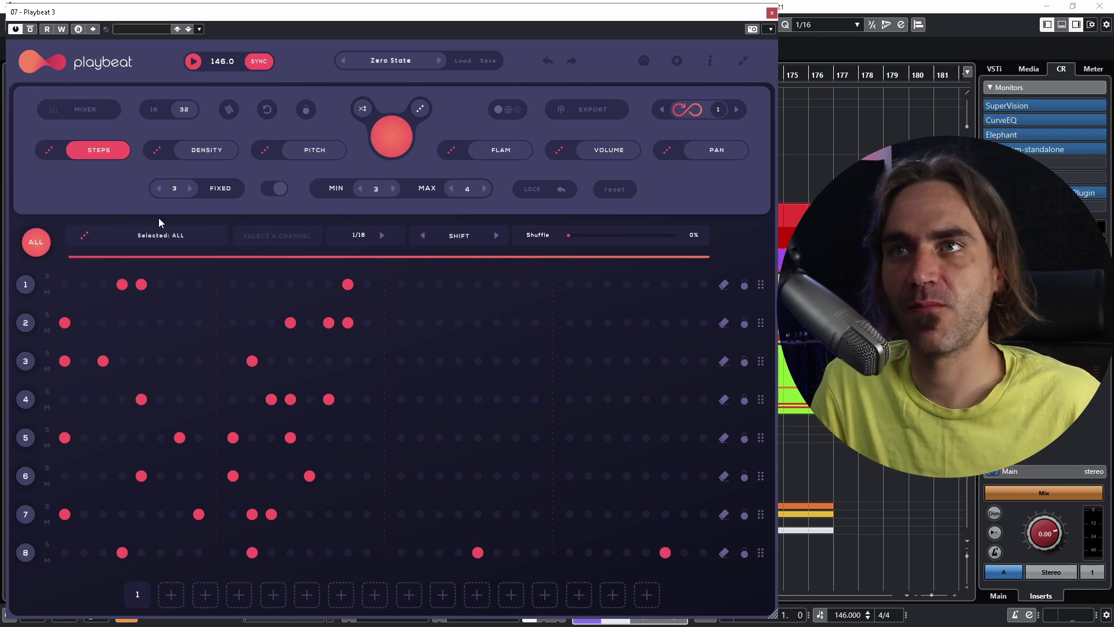
click(390, 141)
key(space)
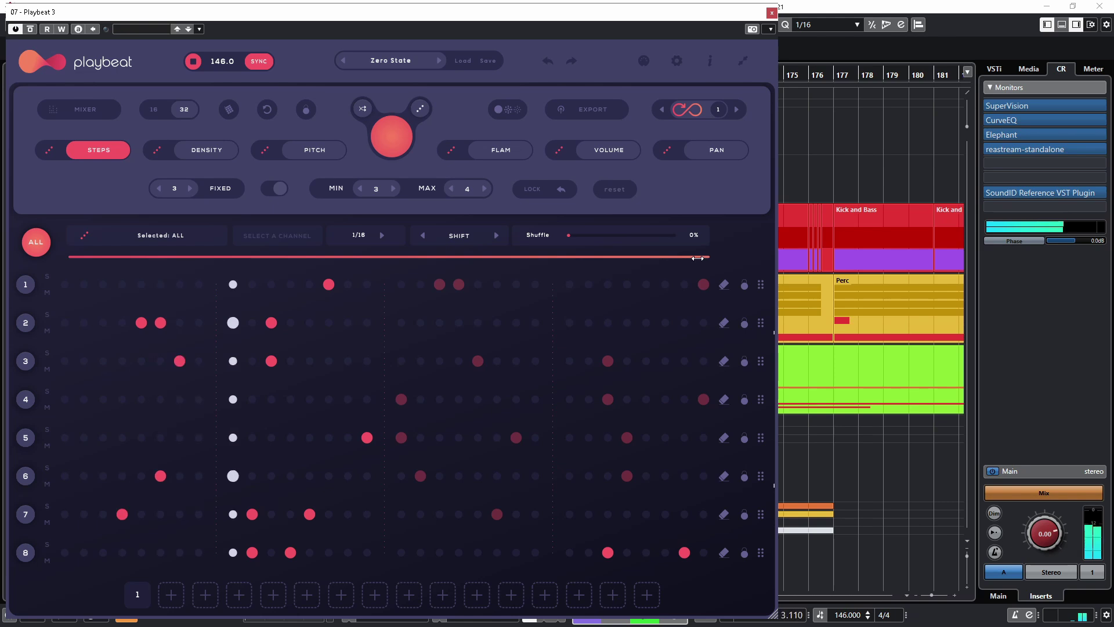
key(space)
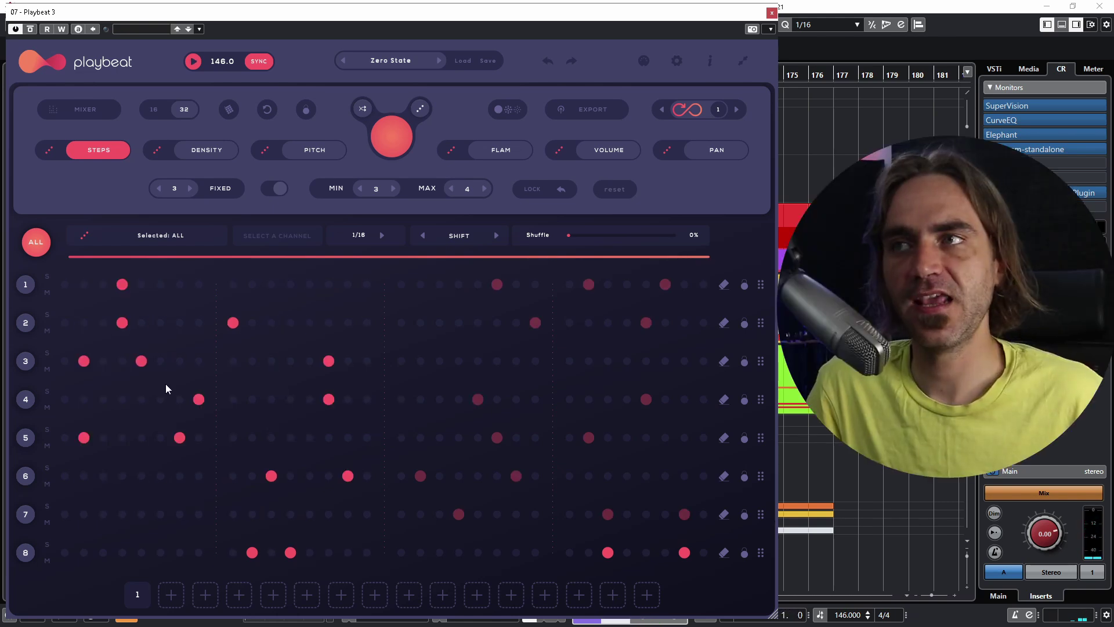
Step: Lengthen the loops of channel 2 to about 23 steps, channel 5 to about 28 and channel 6 to about 30
click(24, 323)
drag(380, 260, 519, 276)
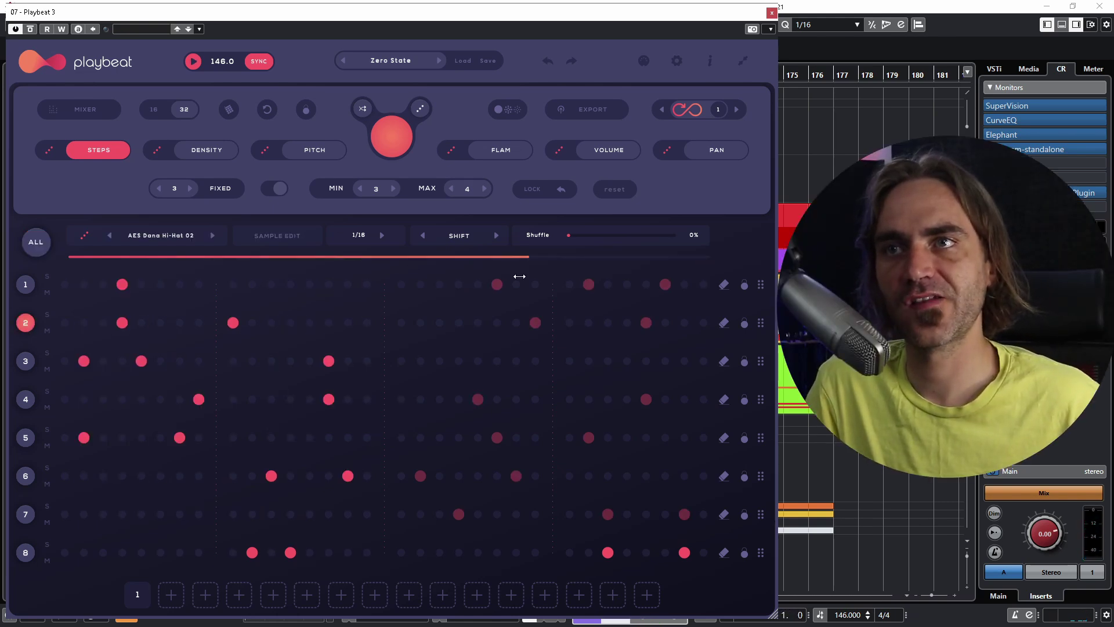
click(25, 436)
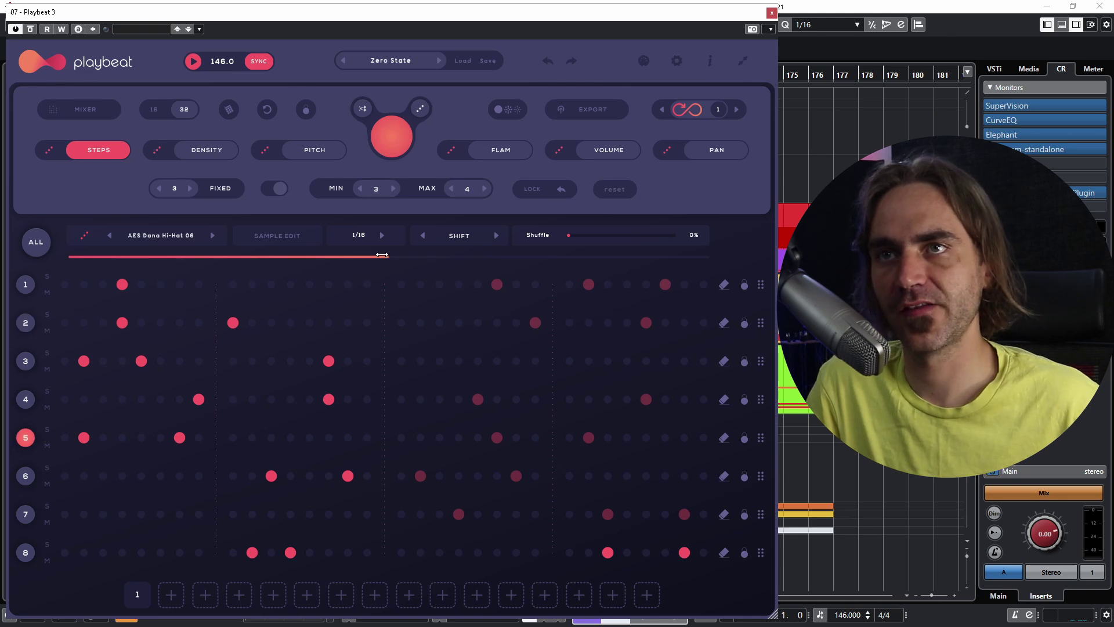
drag(382, 254, 558, 298)
click(25, 481)
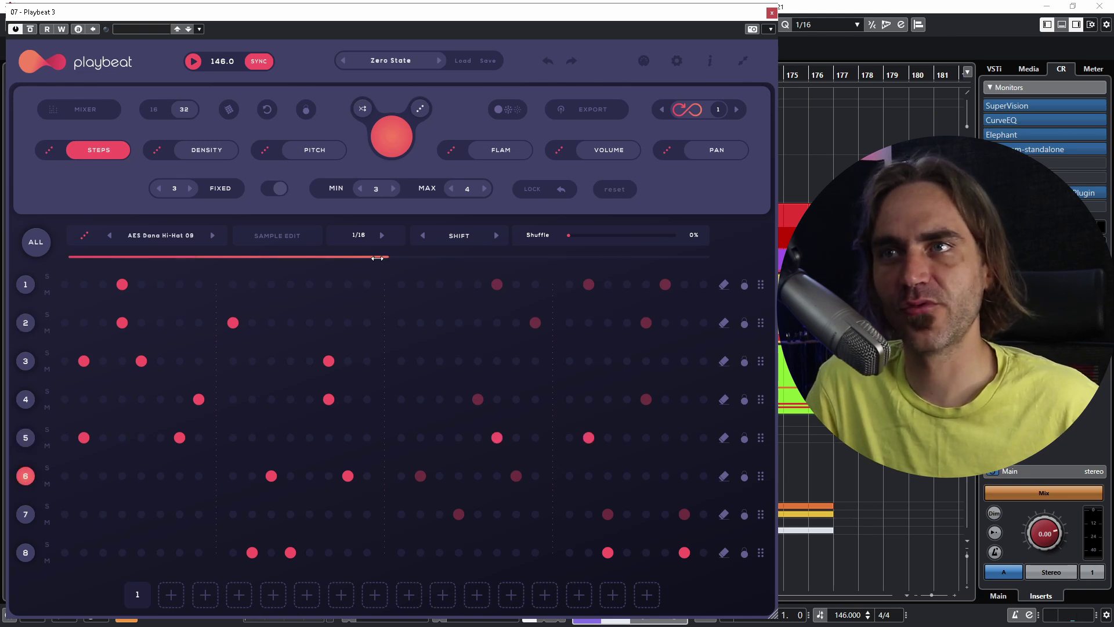
drag(377, 258, 598, 270)
Step: Set the loop lengths of channel 7 to about 13 steps, channel 2 to about 29 and channel 1 to about 19
click(26, 515)
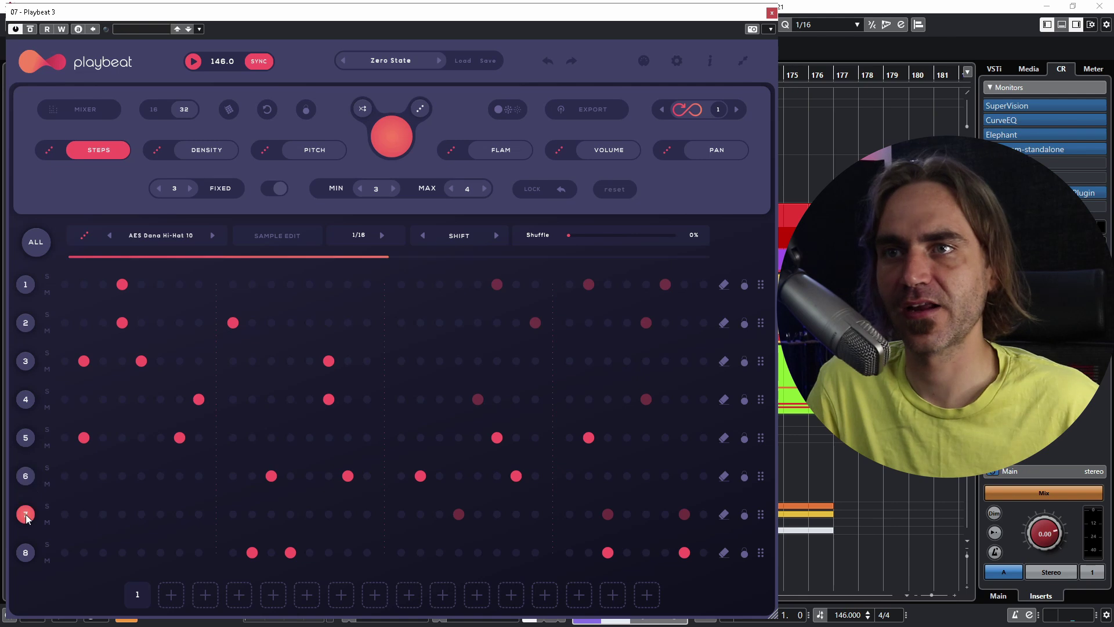
drag(438, 256, 330, 270)
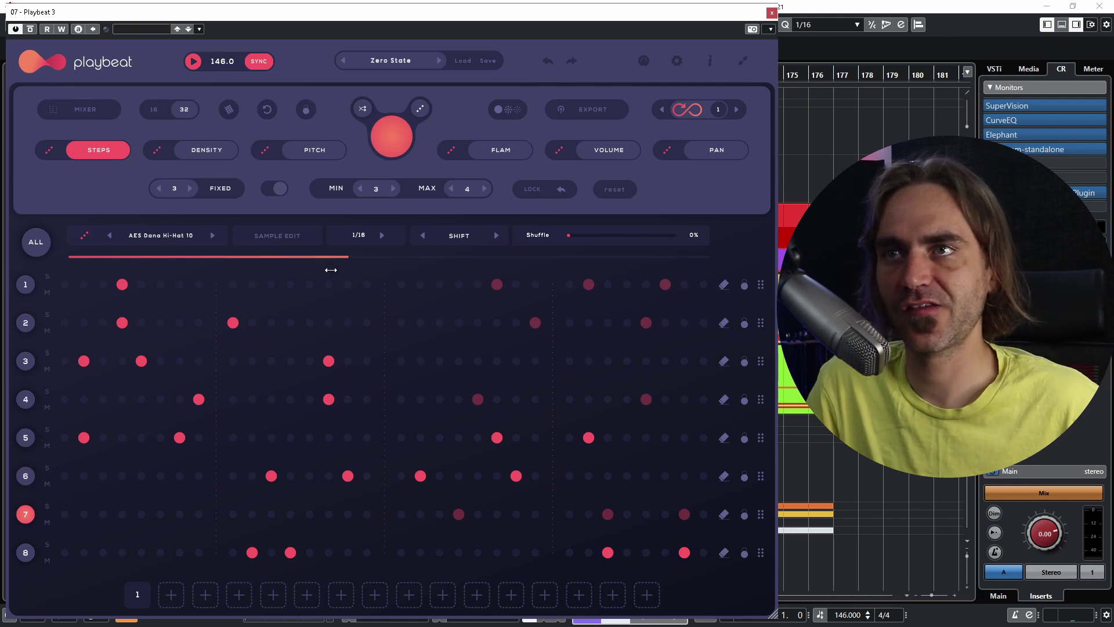
click(26, 326)
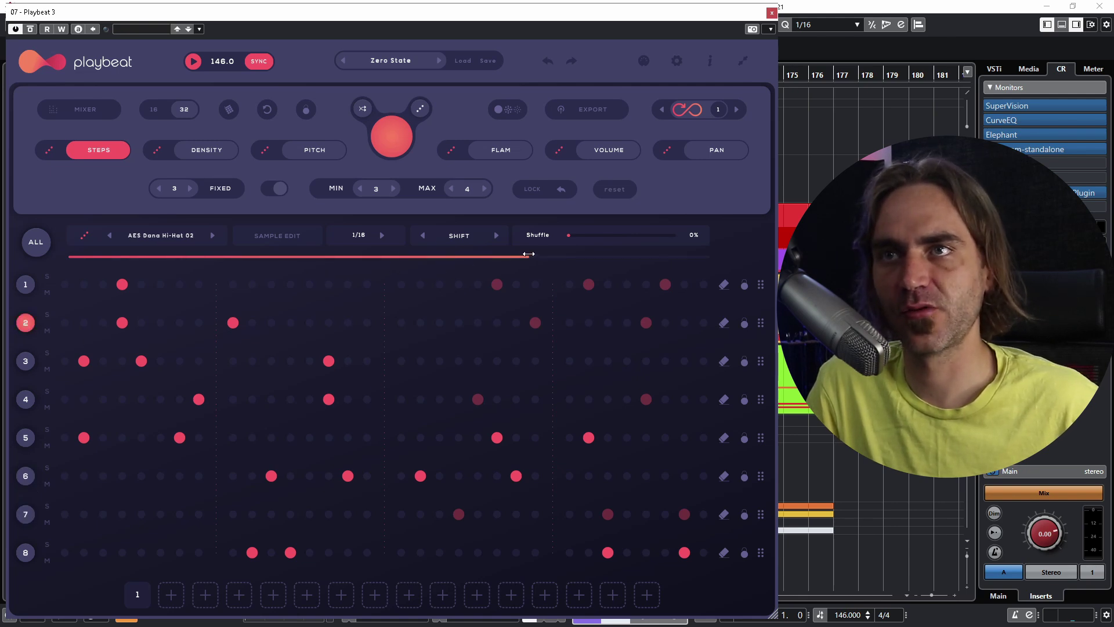
drag(528, 253, 647, 275)
click(26, 284)
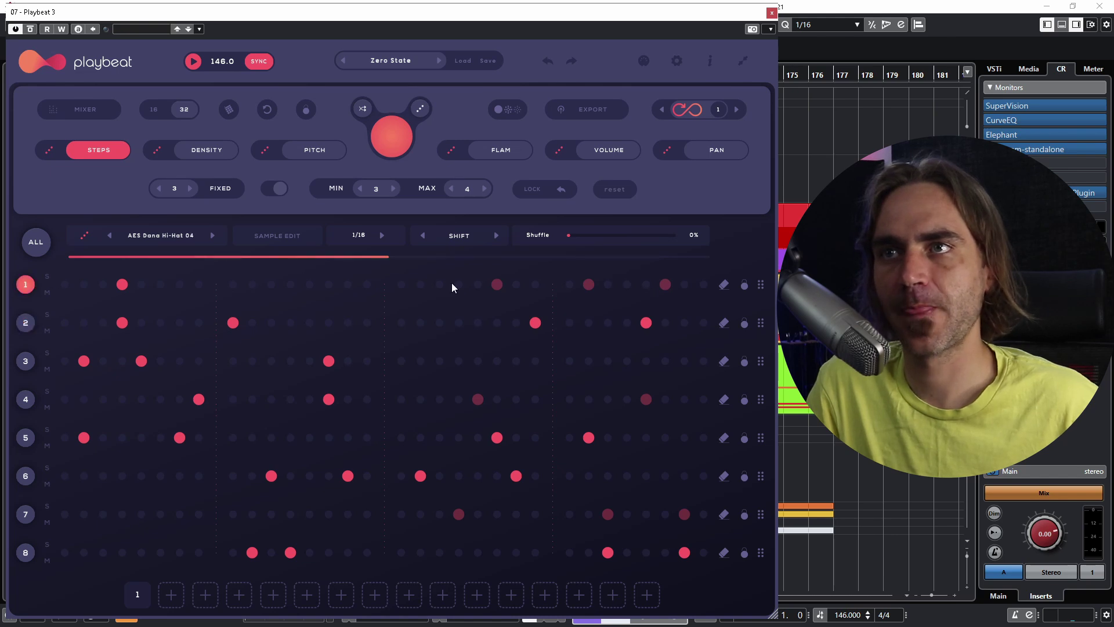
mouse_move(473, 262)
mouse_down()
mouse_move(621, 265)
mouse_move(457, 270)
mouse_up()
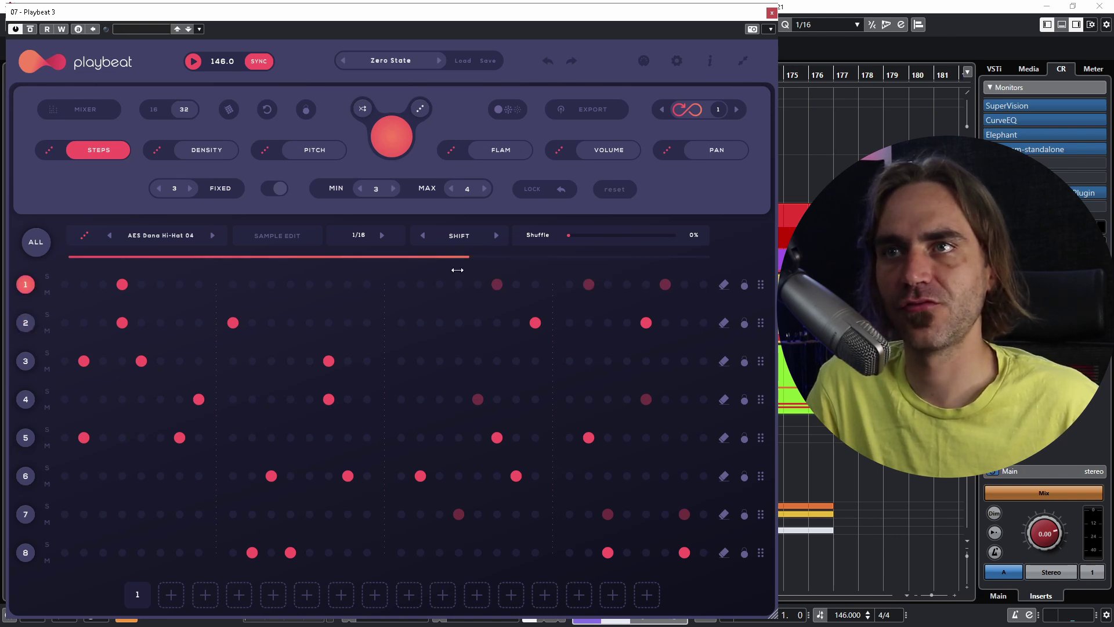
Step: Turn off infinity mode for all channels, start playback and randomize the whole pattern
click(687, 108)
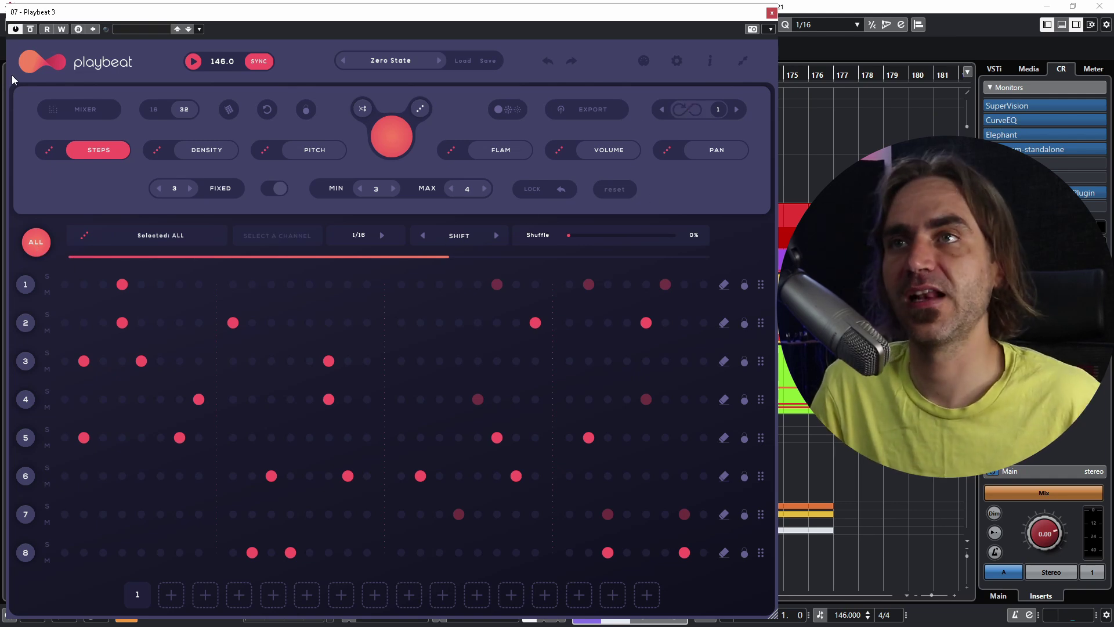
key(space)
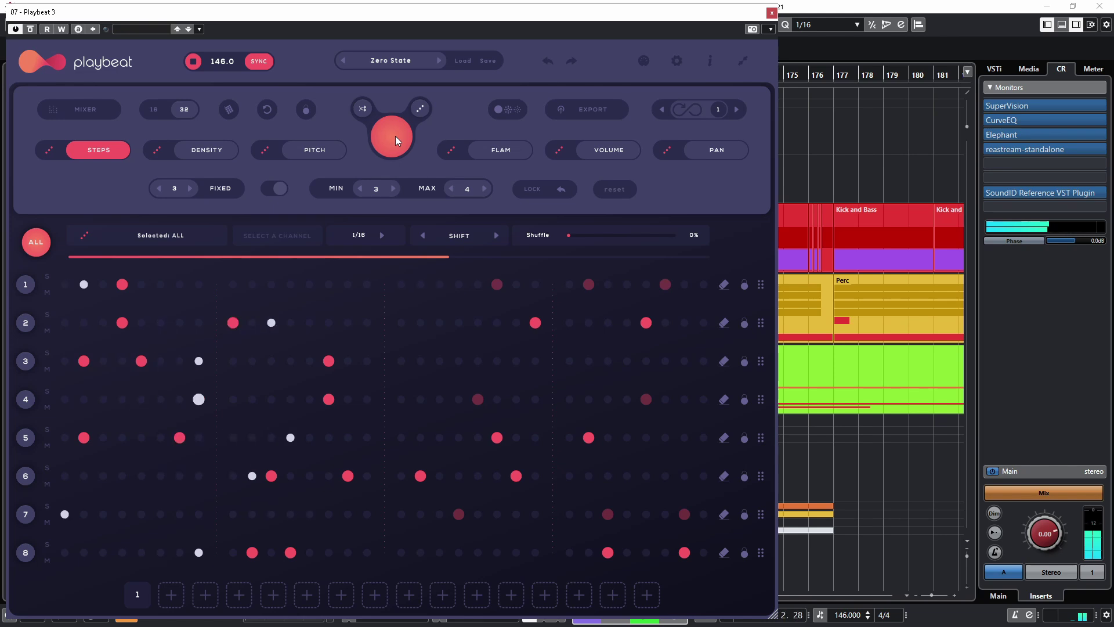
click(395, 136)
click(395, 136)
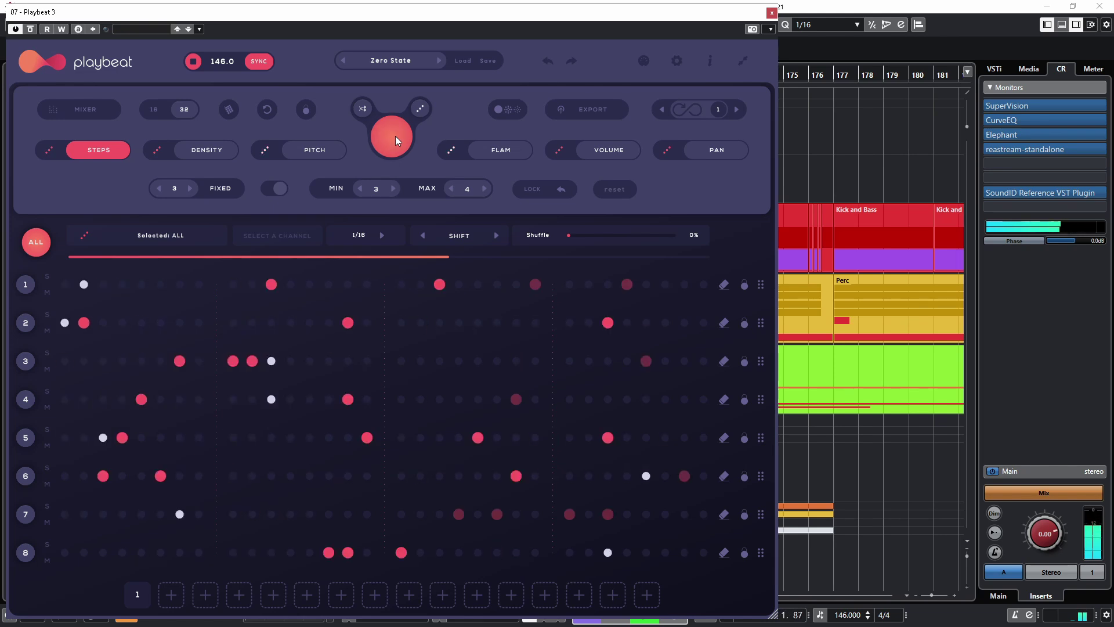
Step: Generate several more random patterns and variations across all channels while playback runs
click(420, 110)
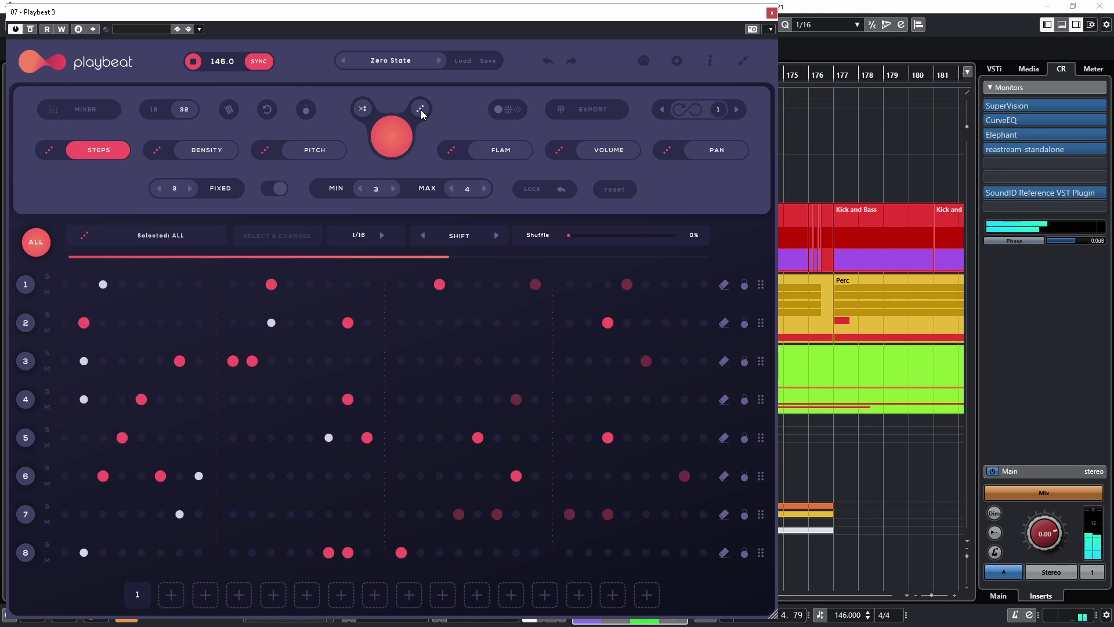
click(381, 133)
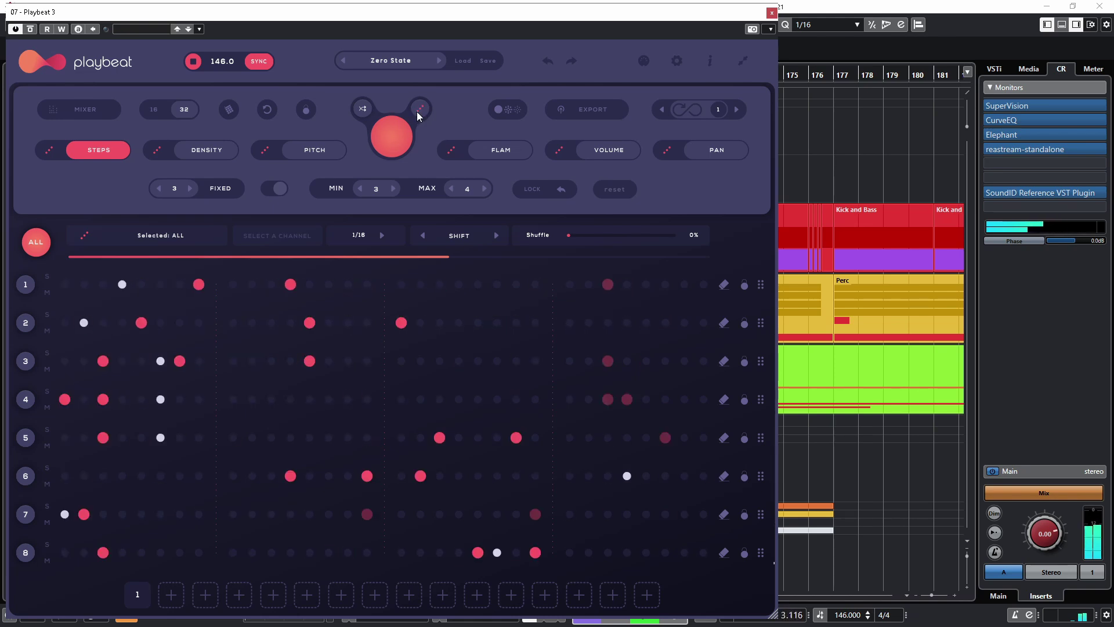
click(418, 112)
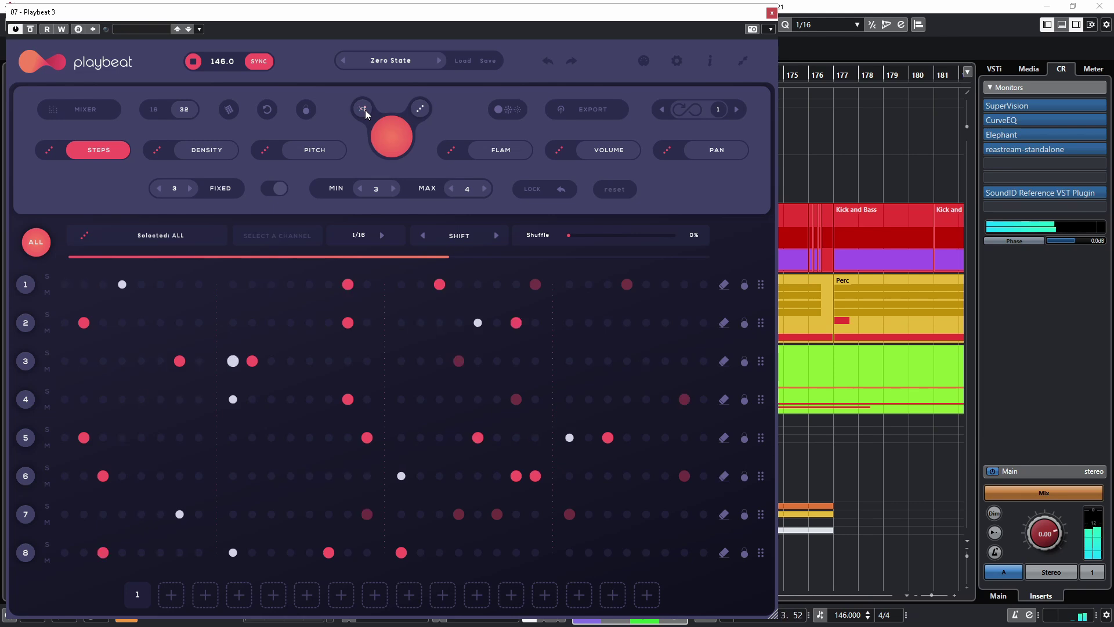
click(375, 127)
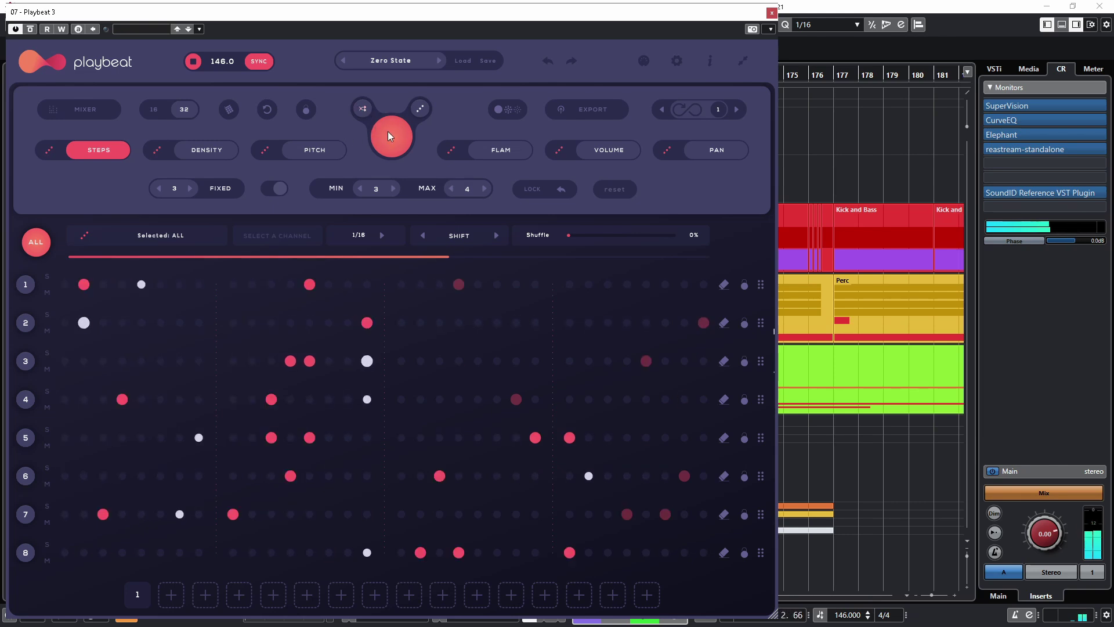
click(388, 131)
Step: Show the density values, randomize all channels once, and then randomize only the density twice
click(206, 149)
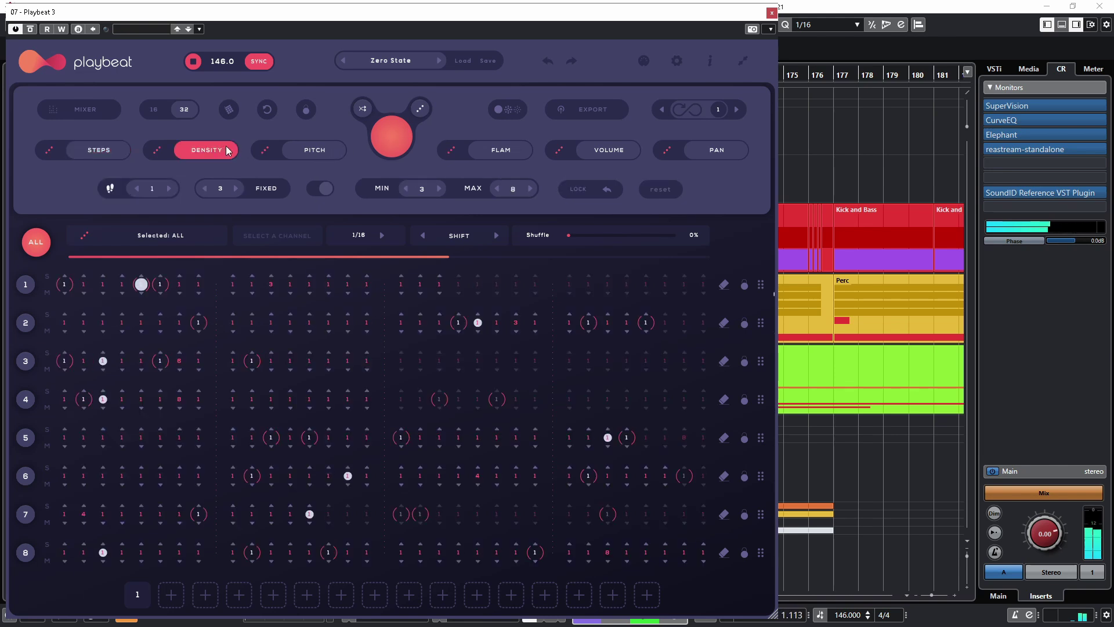
click(399, 141)
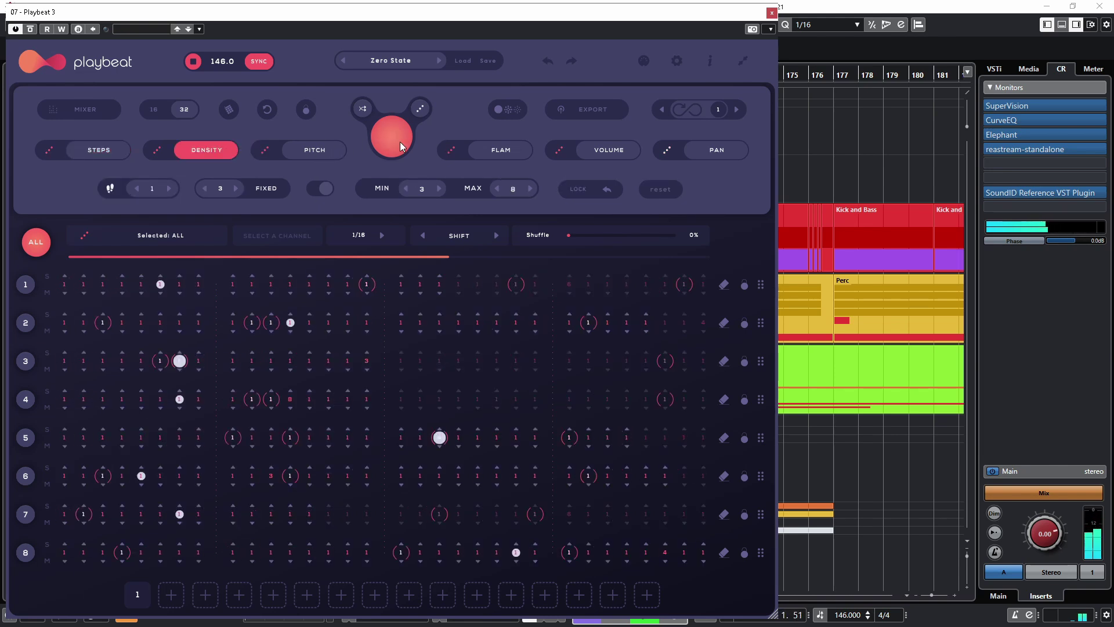
click(156, 152)
click(156, 152)
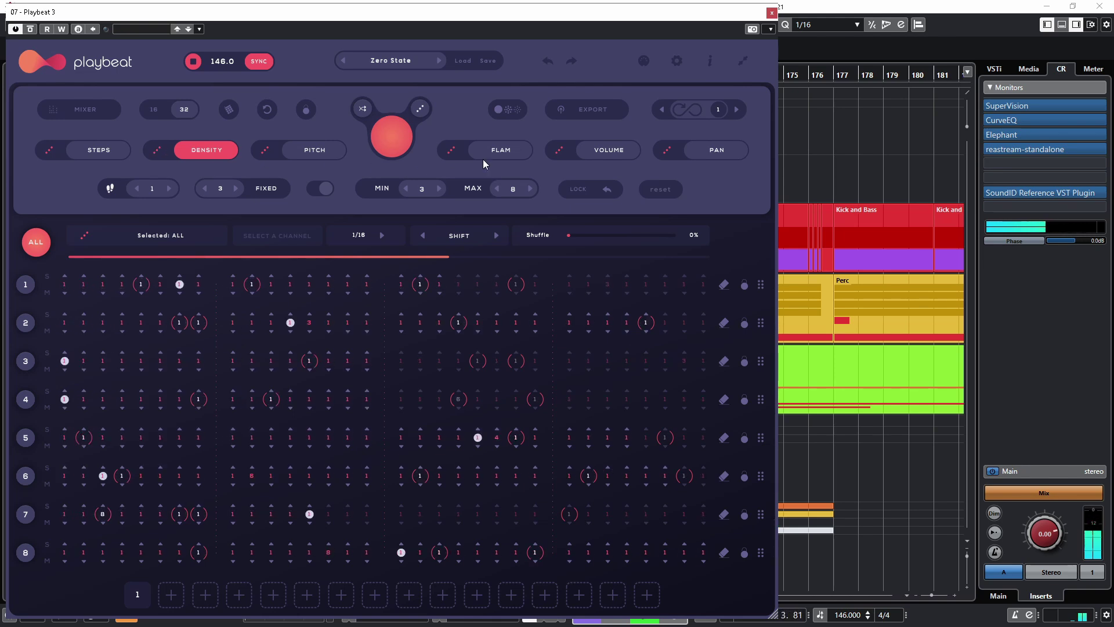
Step: Return to the step settings, set the random step range to minimum 0 and maximum 6, randomize all channels and audition the result
click(69, 152)
key(space)
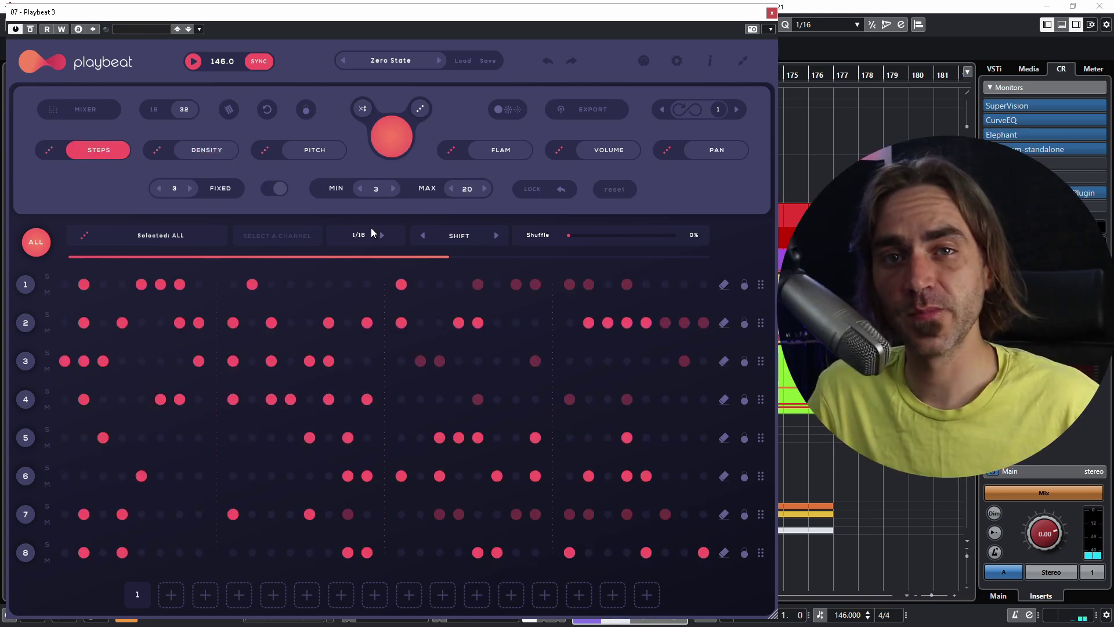
drag(371, 189, 373, 210)
drag(463, 190, 444, 270)
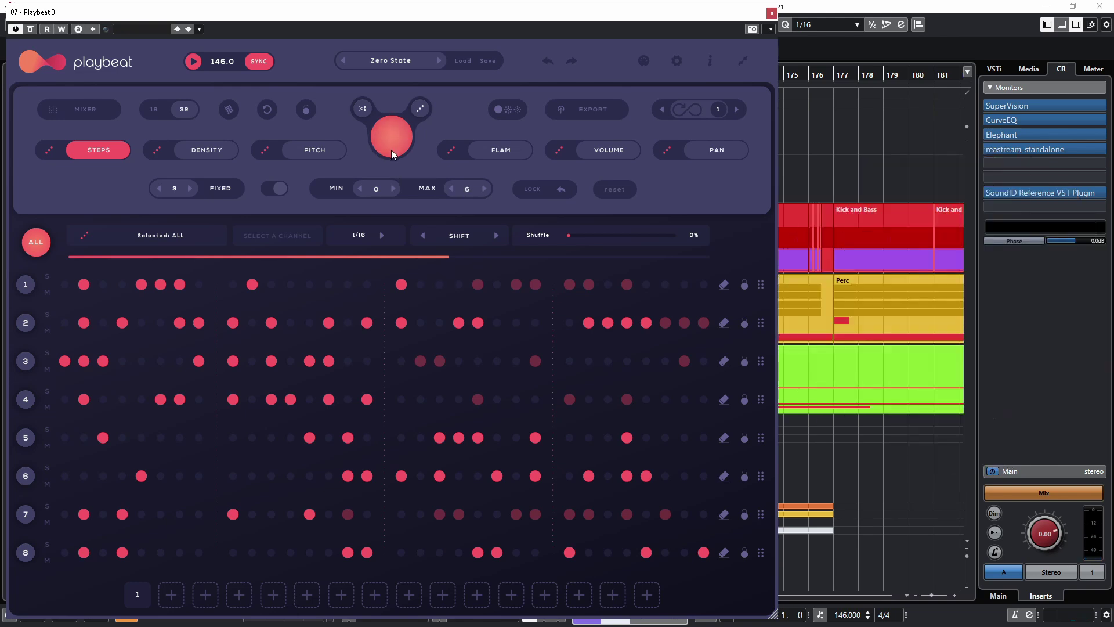
click(391, 149)
key(space)
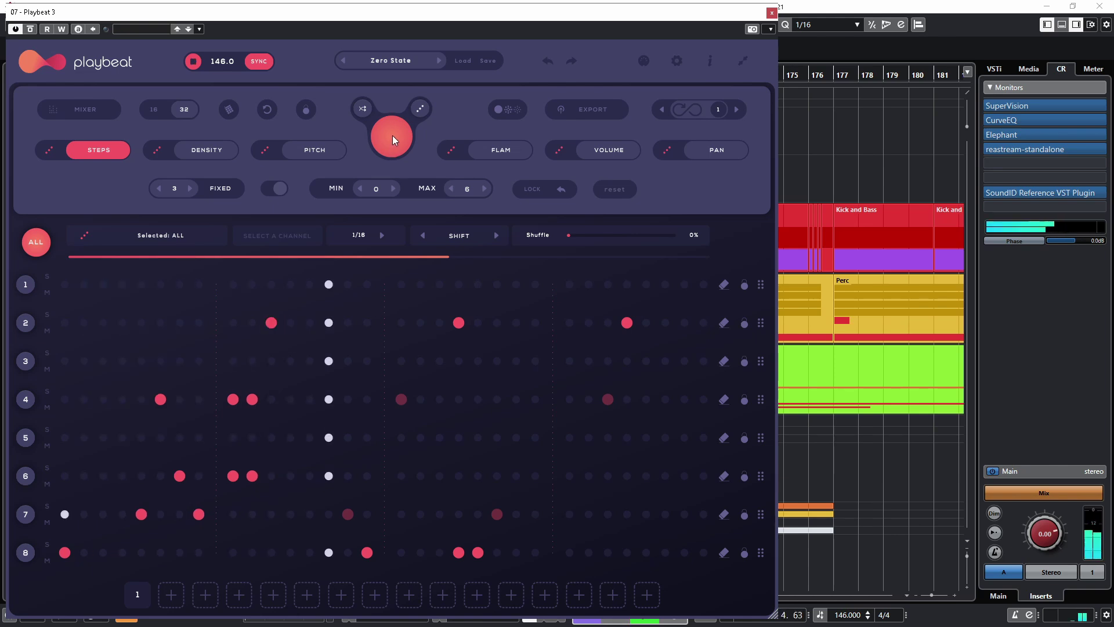
Step: Set the random step range to minimum 3 and maximum 13, randomize all channels, listen to the pattern and stop playback
drag(378, 190, 383, 173)
drag(475, 190, 405, 146)
click(401, 142)
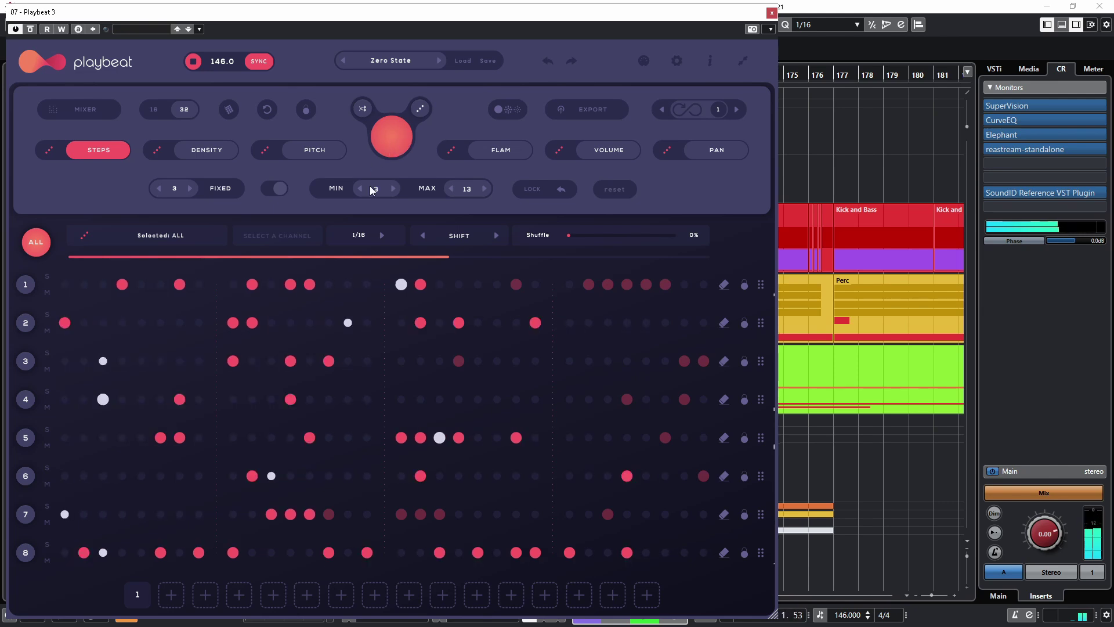
key(space)
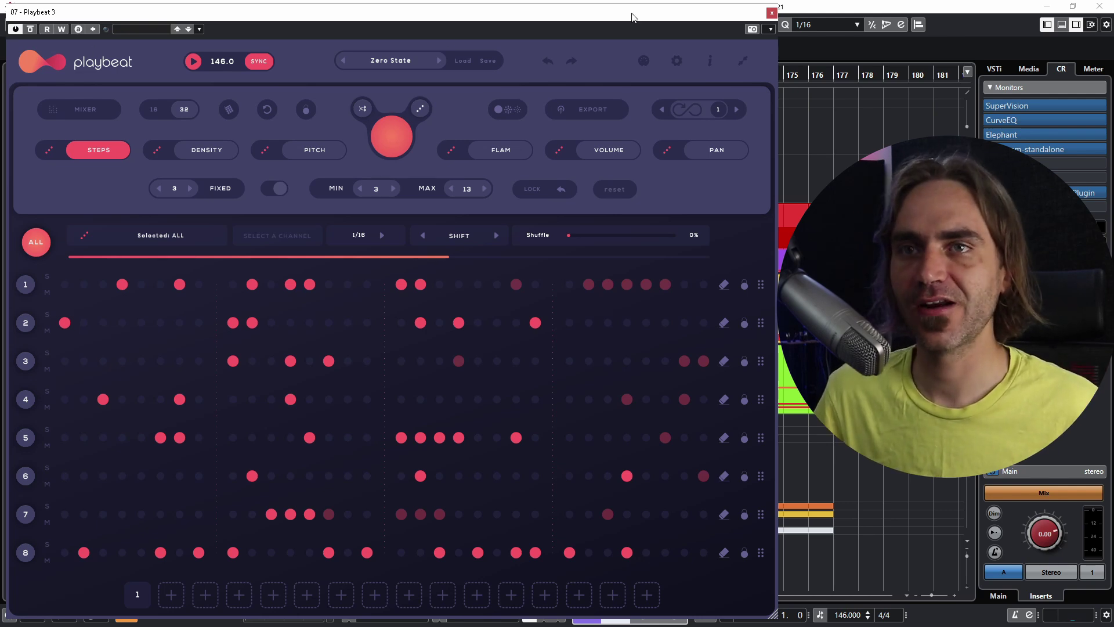
Step: Export all stems as audio, place the loop on a track in the Cubase arrangement at bar 177, and return to the sequencer
click(574, 111)
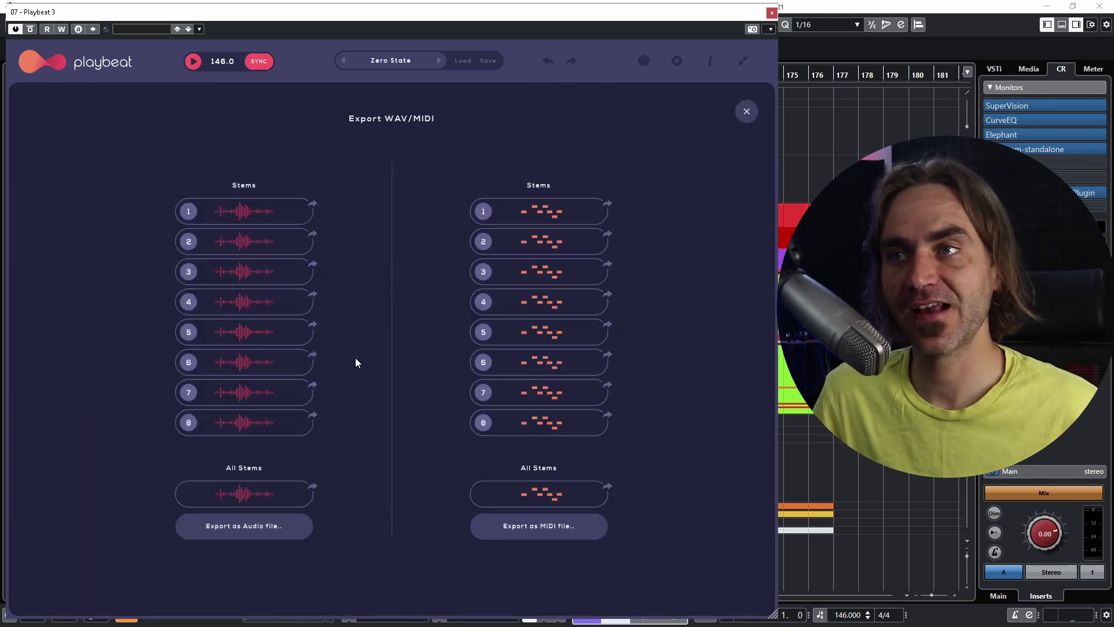
drag(238, 503, 287, 495)
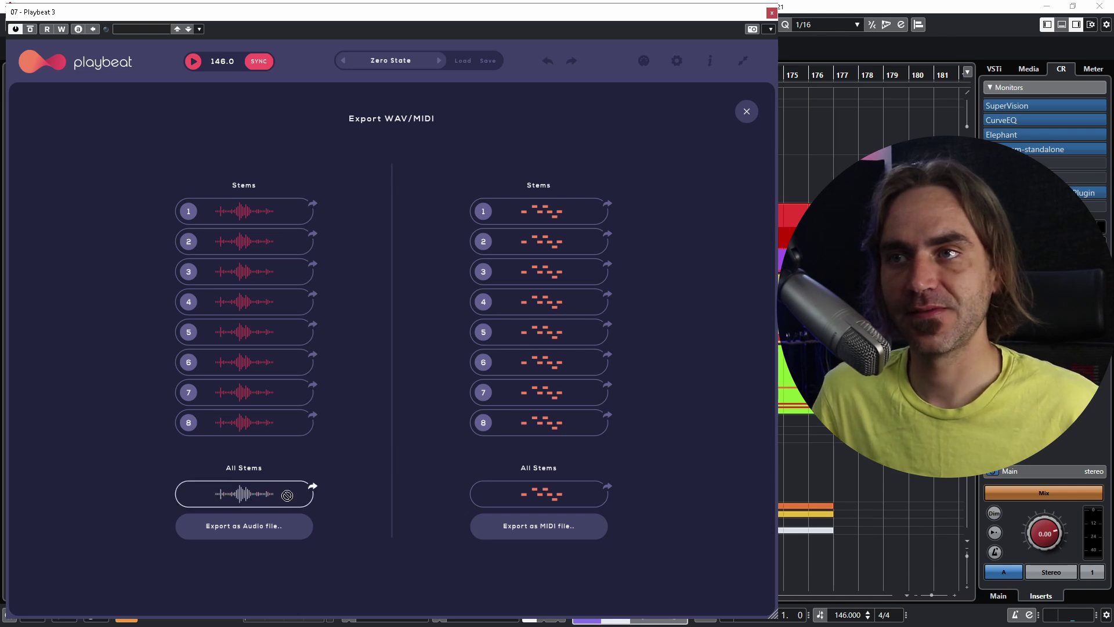
drag(775, 559, 242, 508)
drag(648, 551, 842, 549)
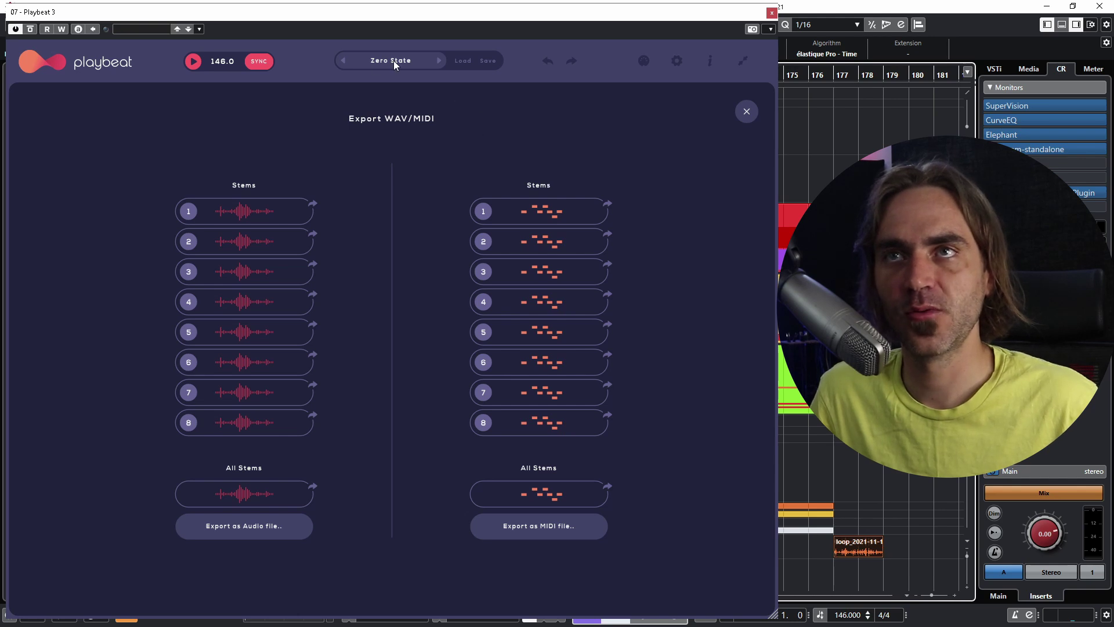
click(747, 112)
Step: Randomize all channels once and place the new pattern's all-stems audio loop at bar 179, right behind the first loop
click(390, 129)
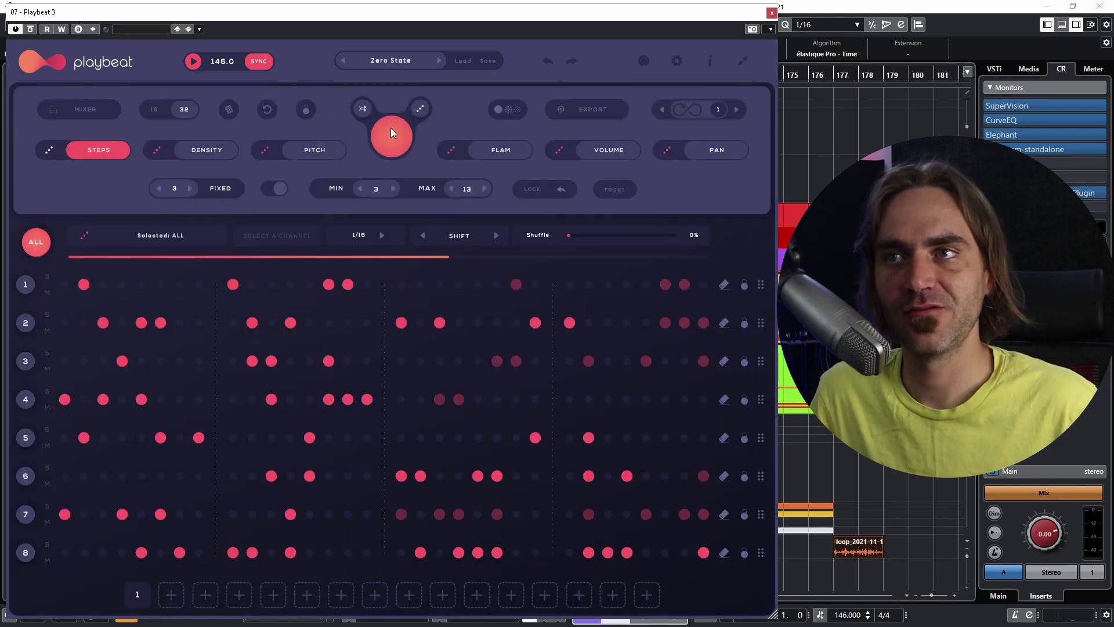
click(589, 110)
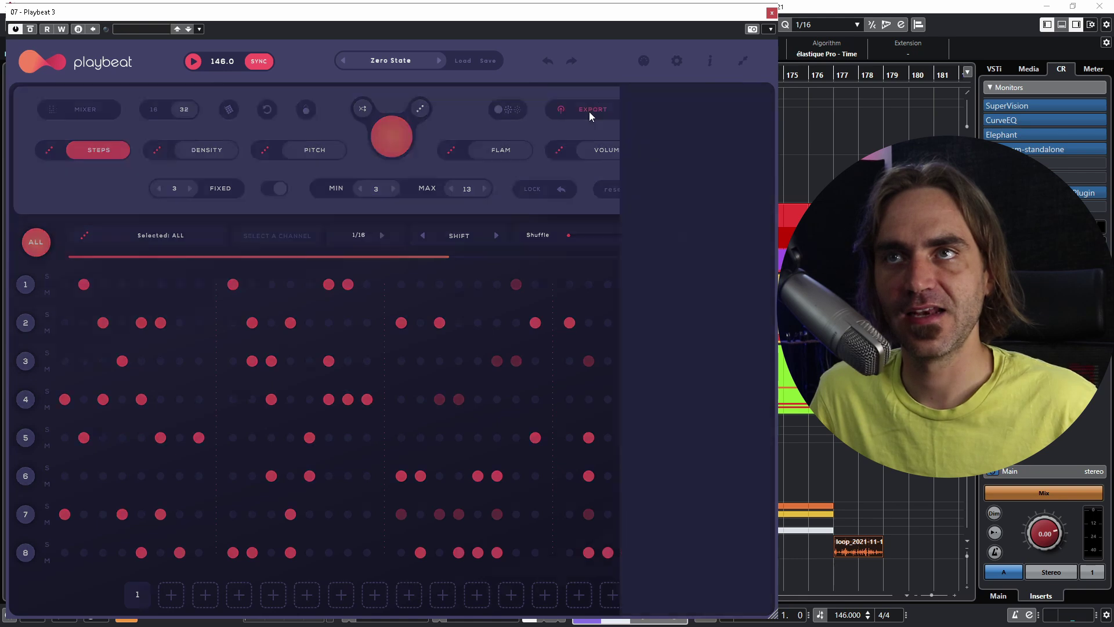
drag(934, 547, 890, 550)
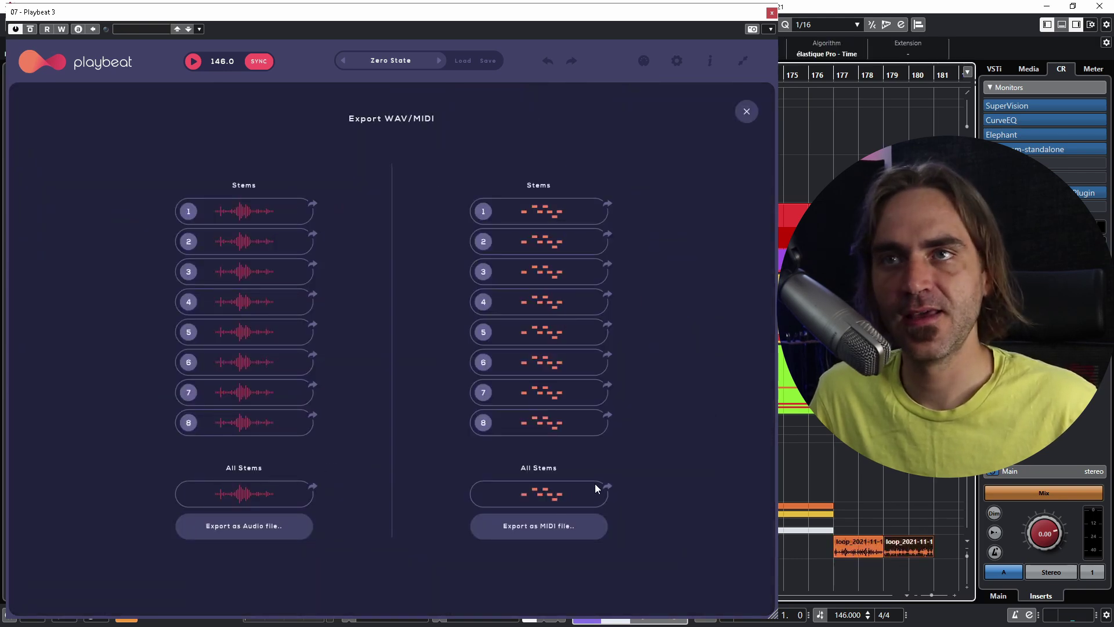
click(747, 111)
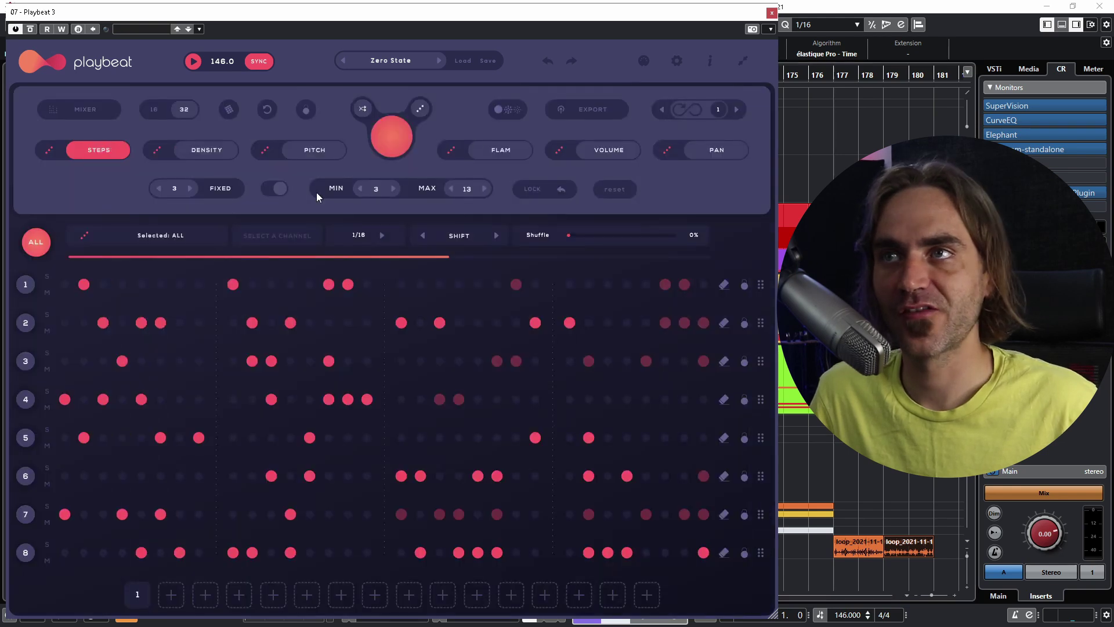
Step: Generate a third random pattern and add its all-stems audio loop to the arrangement at bar 181
click(395, 141)
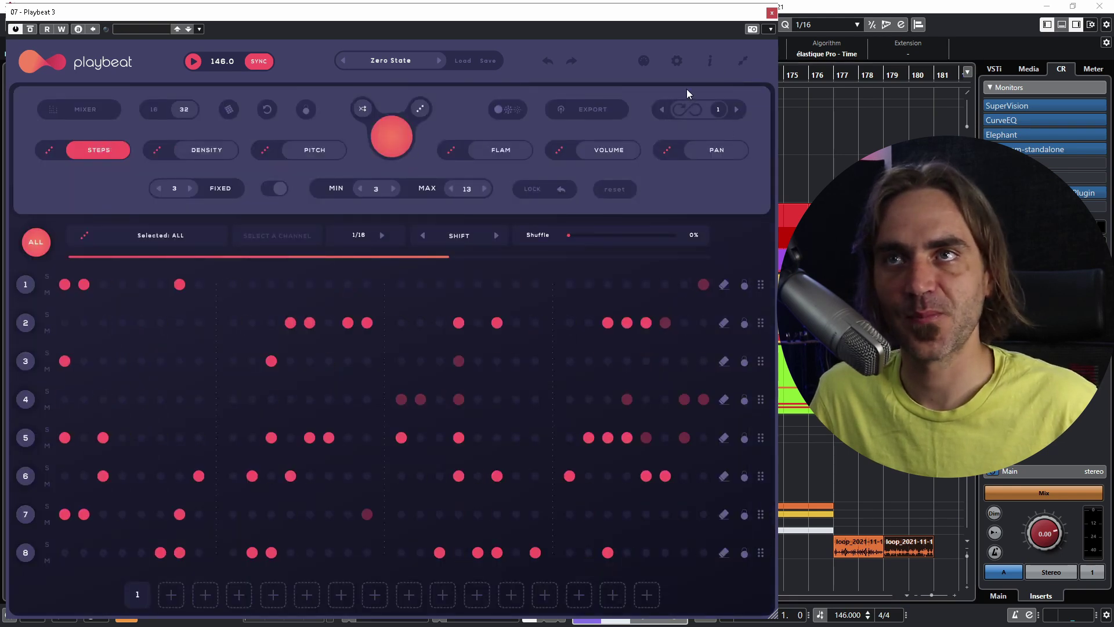
click(593, 111)
drag(244, 493, 921, 545)
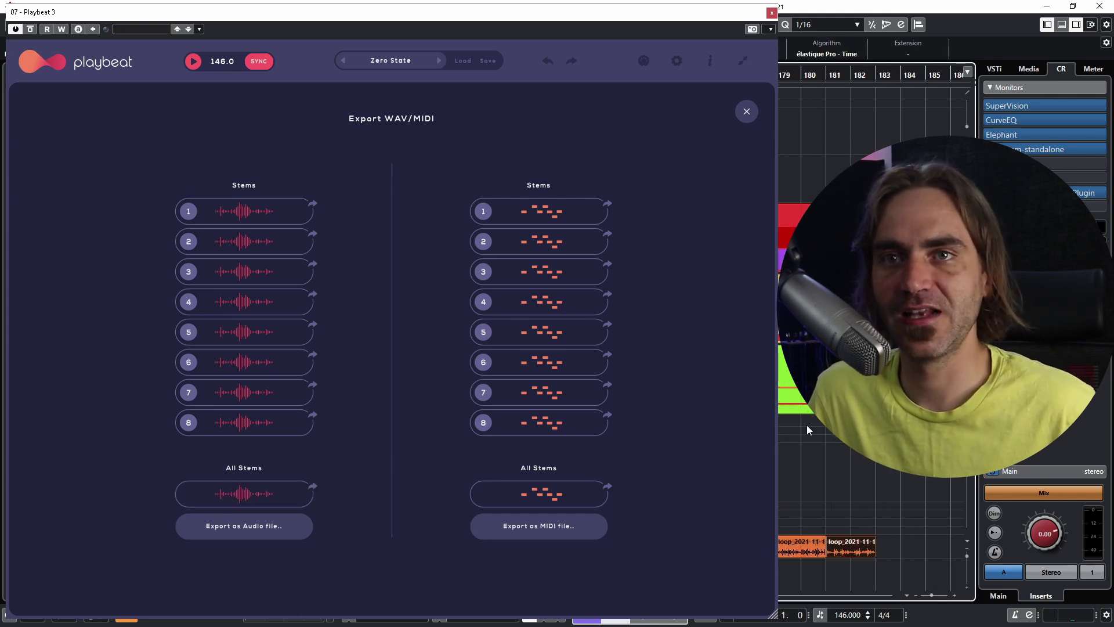
click(747, 112)
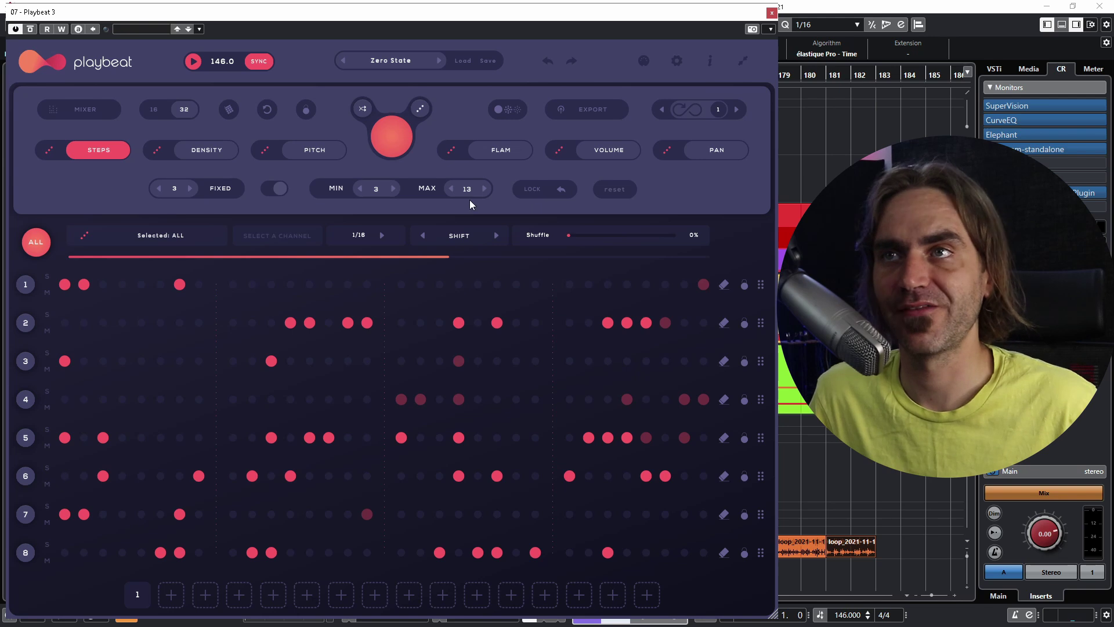
Step: Generate a fourth random pattern, place its all-stems audio loop at bar 183, and leave the export page
click(385, 144)
click(582, 110)
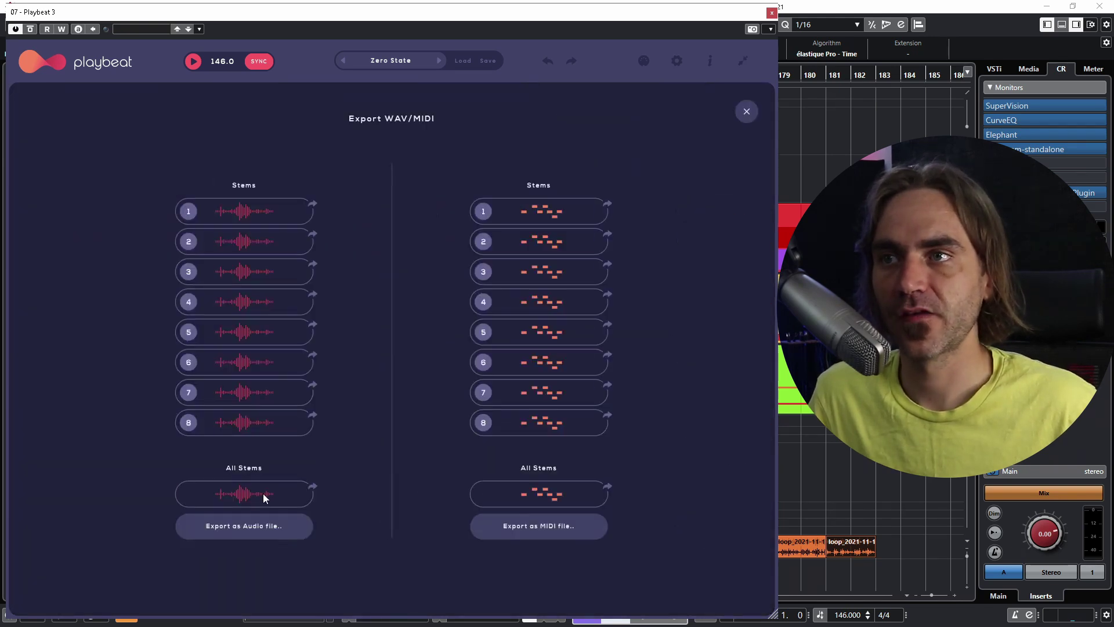
drag(264, 498, 896, 548)
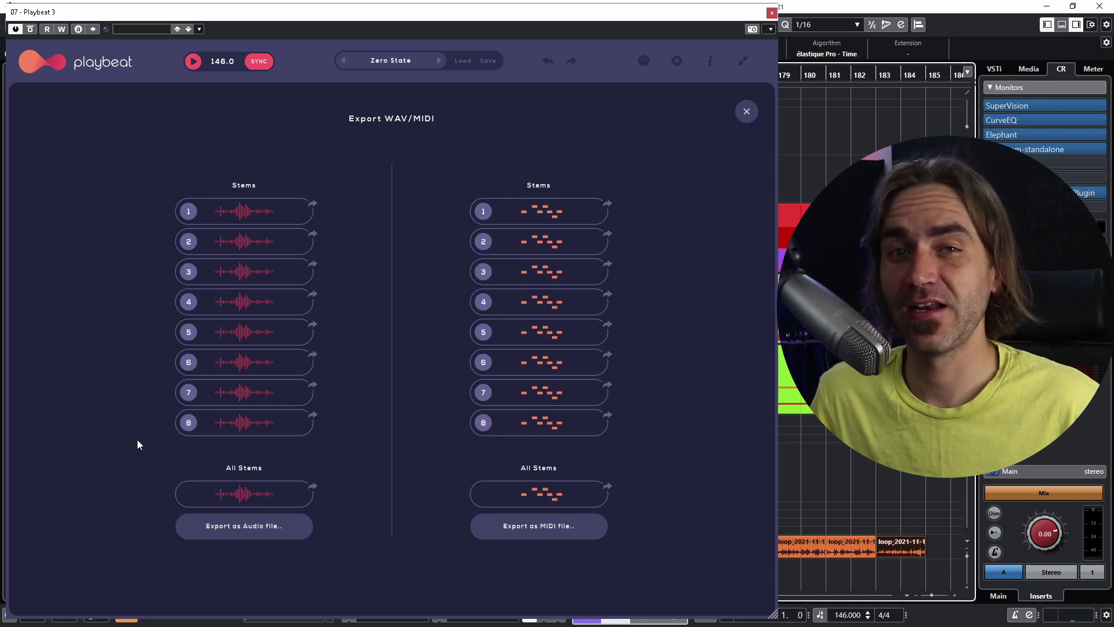
click(750, 111)
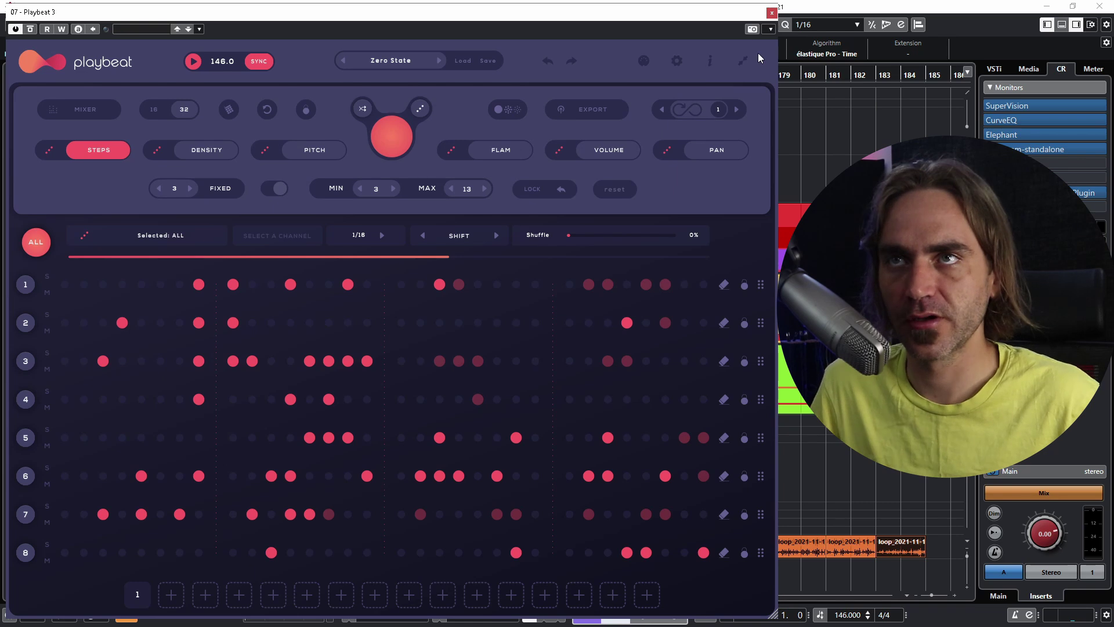
Step: Examine the plugin's MIDI output settings and the devices available for track T 1, and return to the sequencer without changing anything
click(678, 60)
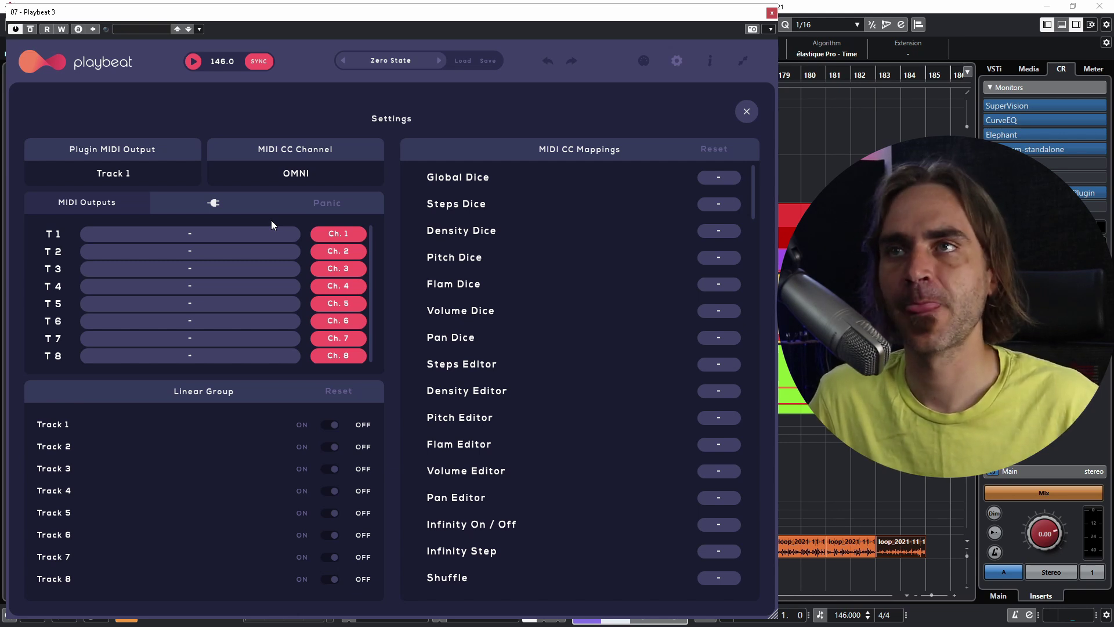
click(677, 61)
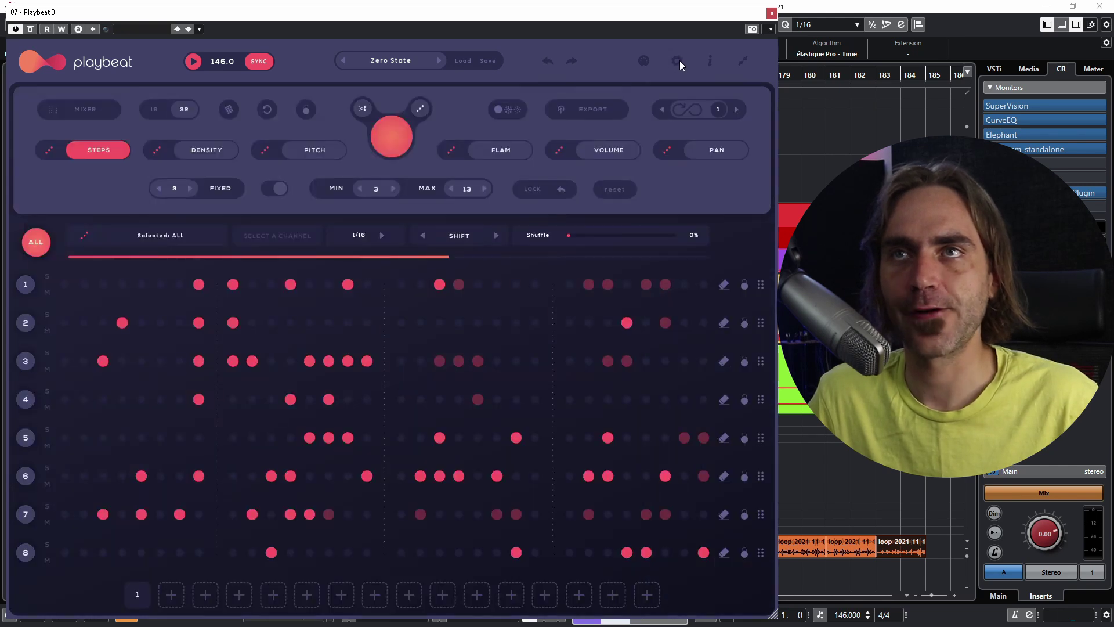
click(677, 60)
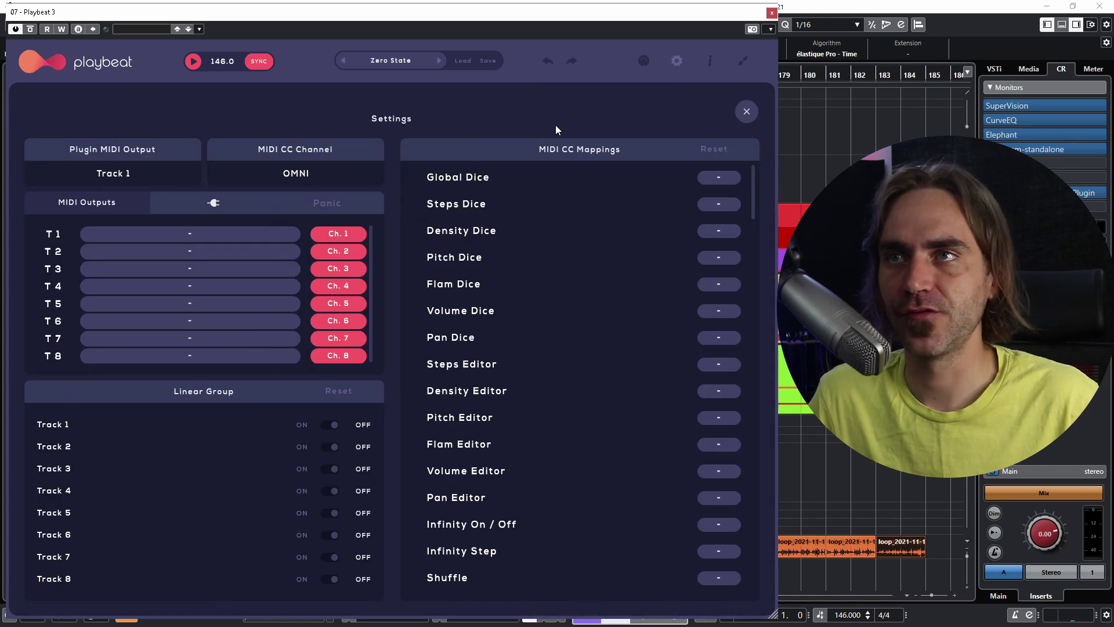
click(177, 234)
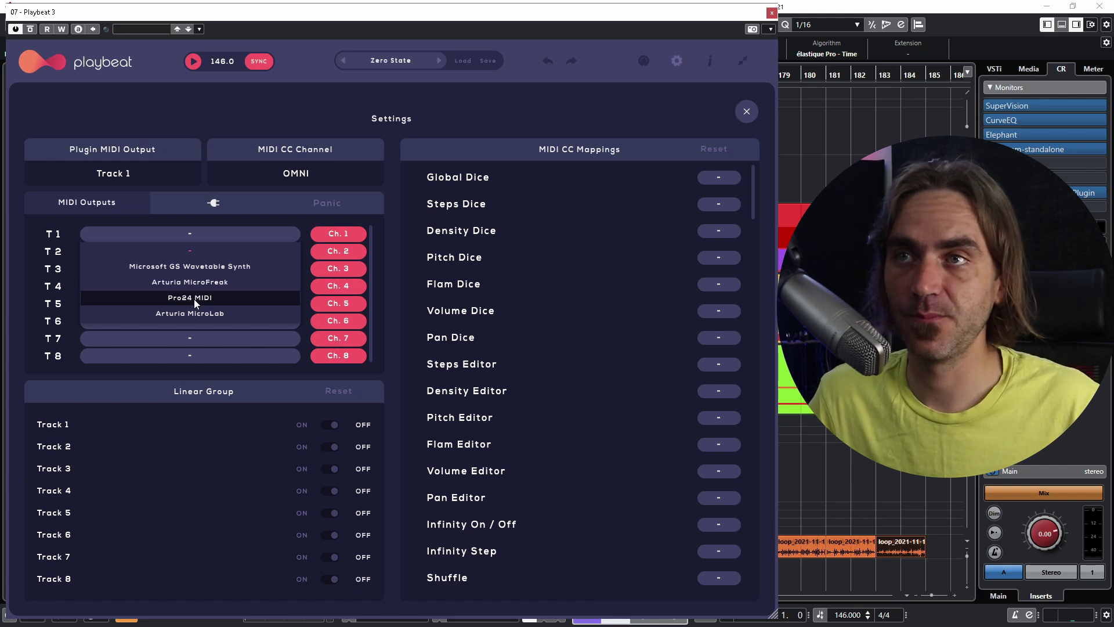
key(Escape)
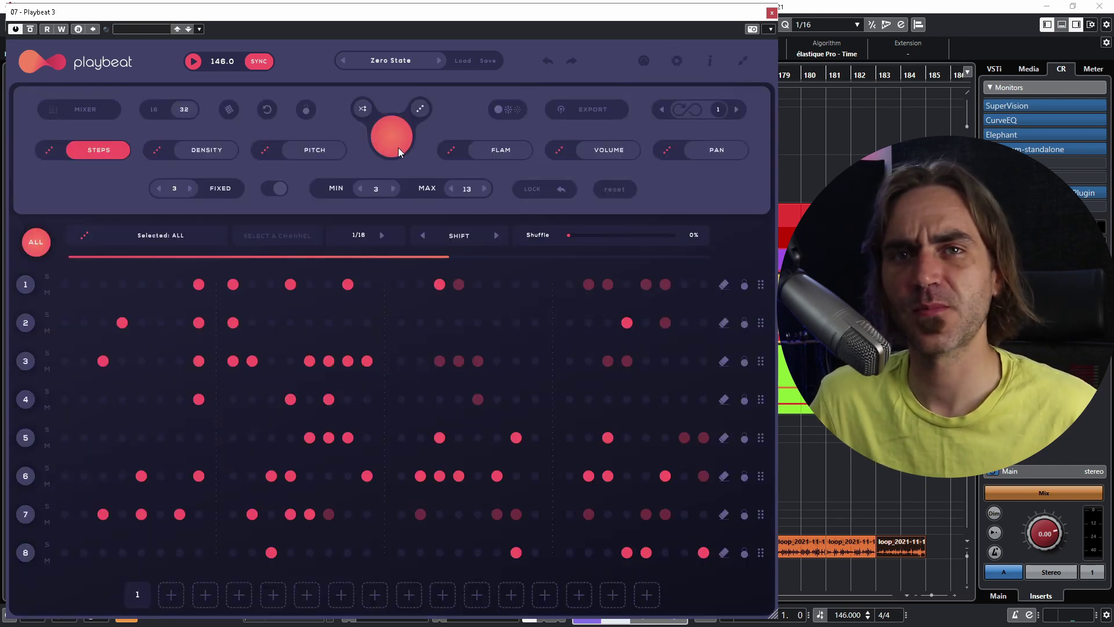
Step: Close the Playbeat window, solo the loop track, move all four exported loops to start at bar 161, and start playback
click(772, 12)
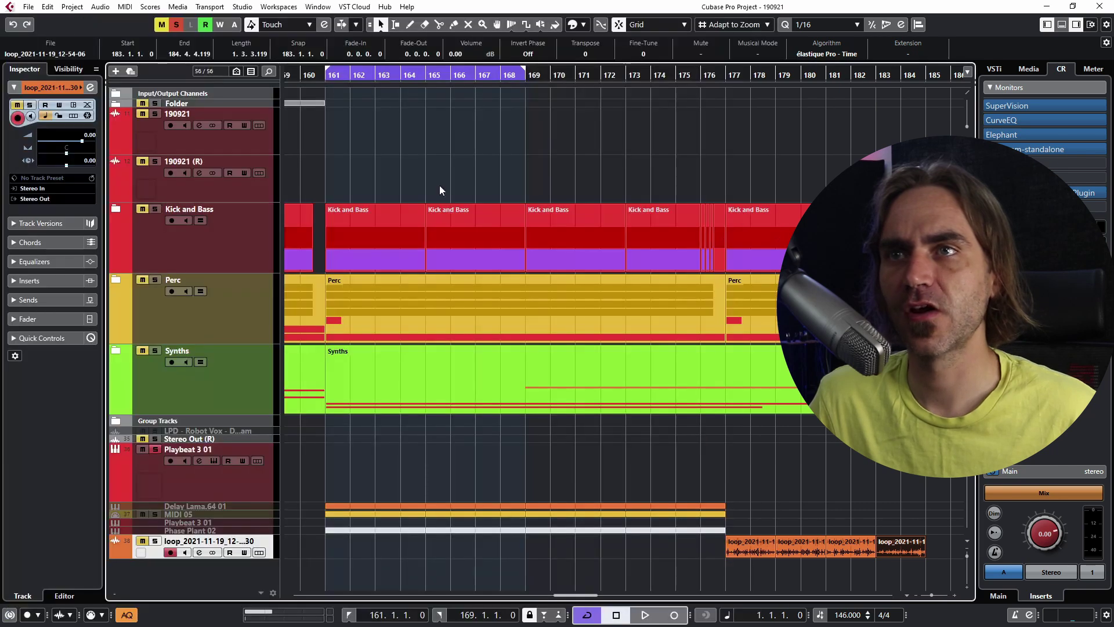
drag(898, 496, 766, 534)
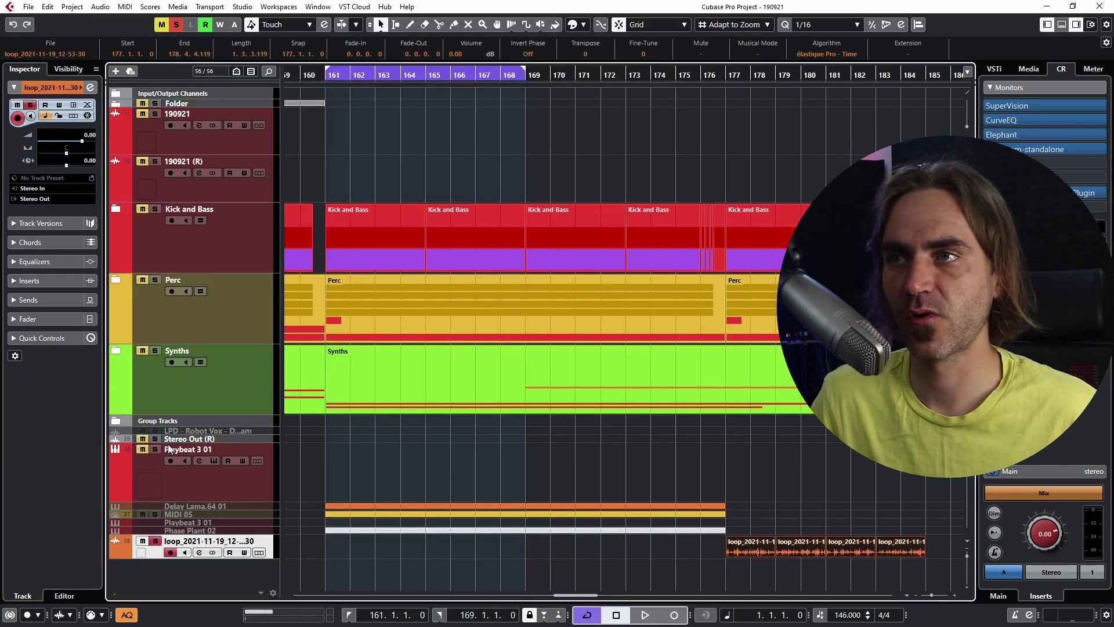
key(ctrl+l)
click(516, 471)
key(space)
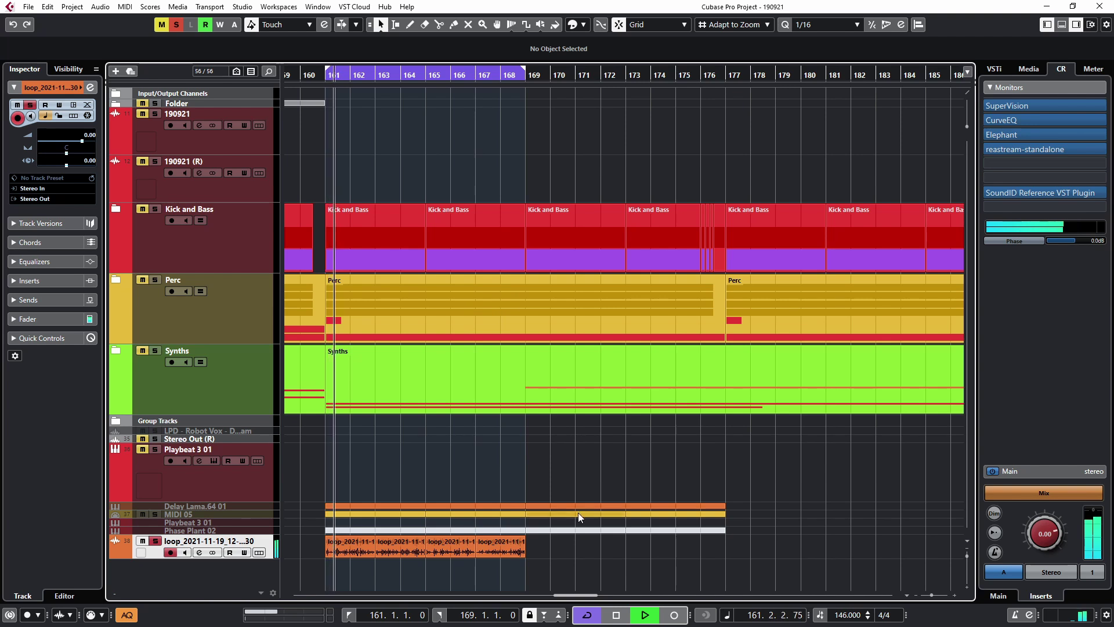
Step: Unsolo the loop track, mute the Perc folder and the Playbeat 3 01 track, and reselect the loop track during playback
click(155, 541)
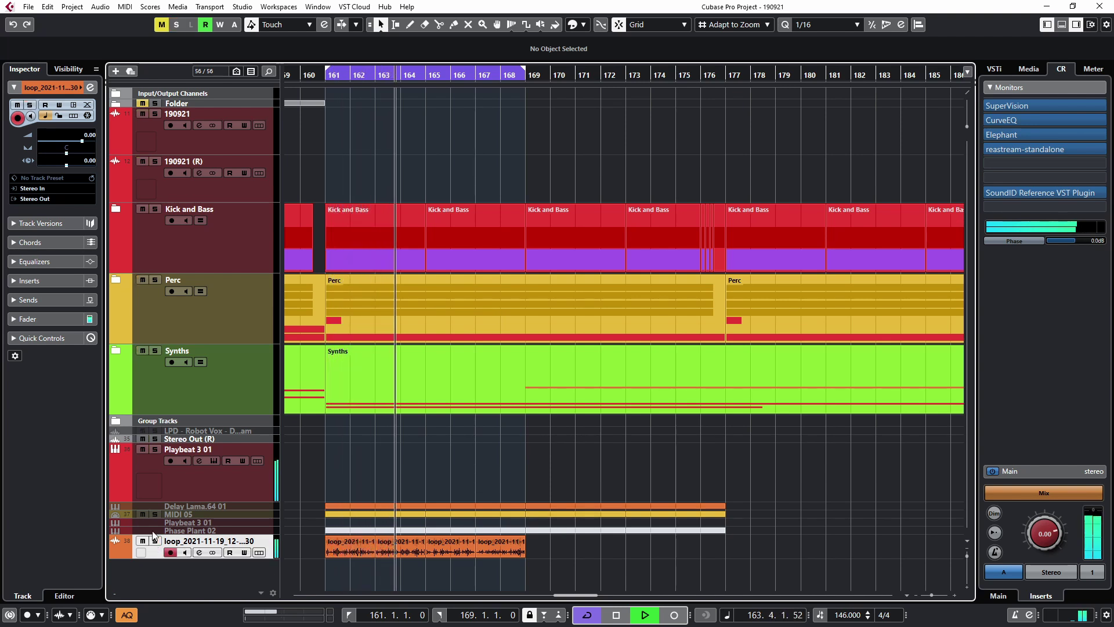
click(145, 325)
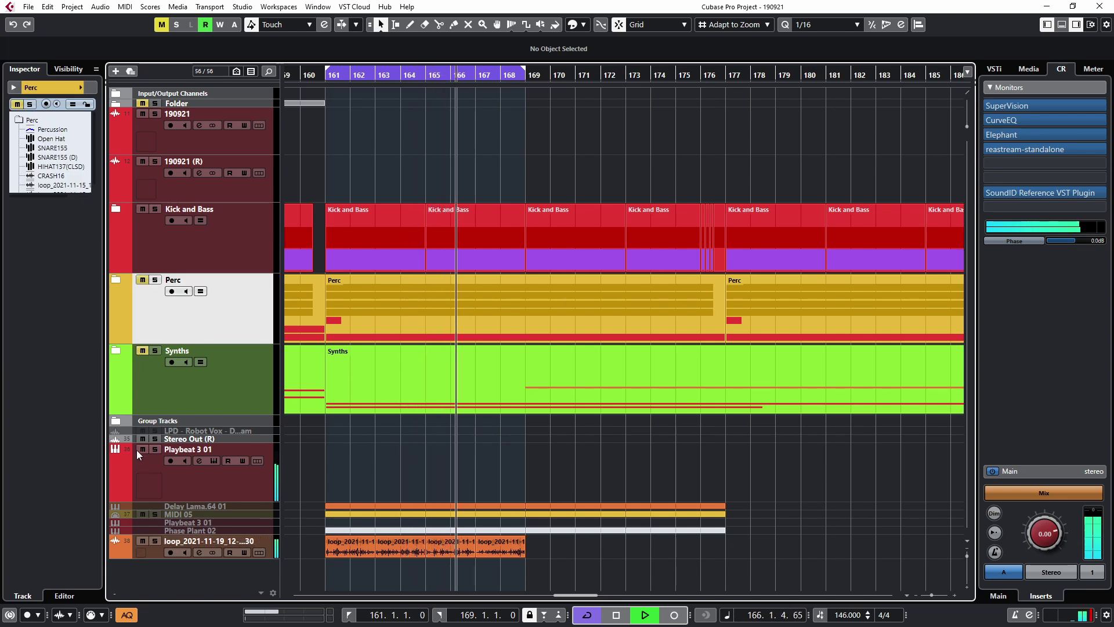
click(154, 554)
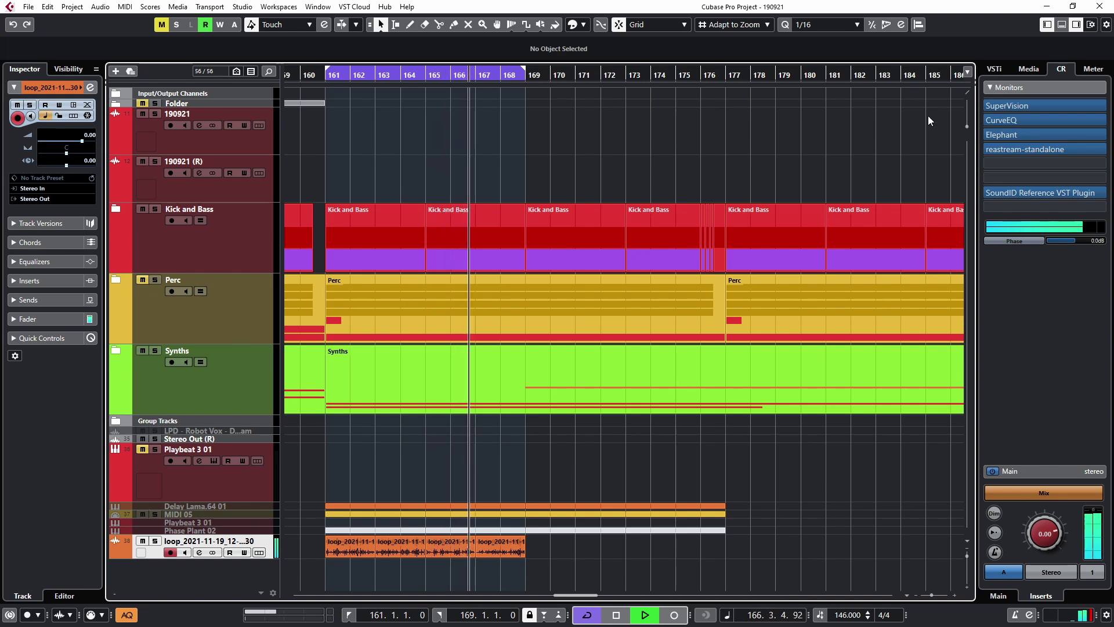
Step: Set the Elephant limiter's In Gain to 5.76, lower the loop track's volume to -3.05 dB, and close the limiter
click(1001, 135)
drag(944, 468, 943, 482)
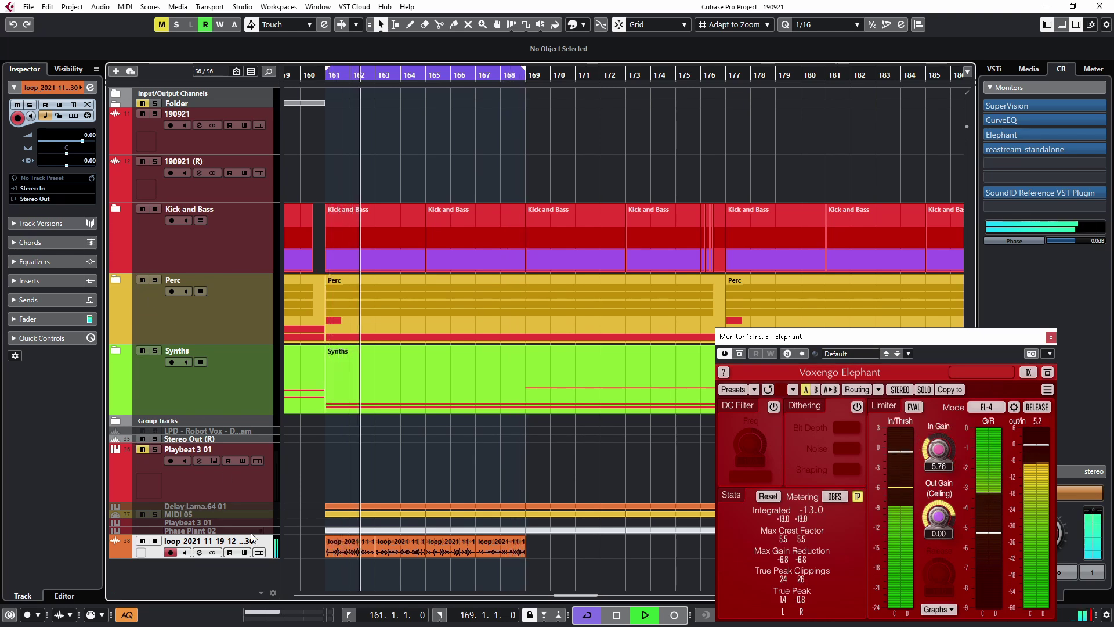
drag(82, 142, 75, 144)
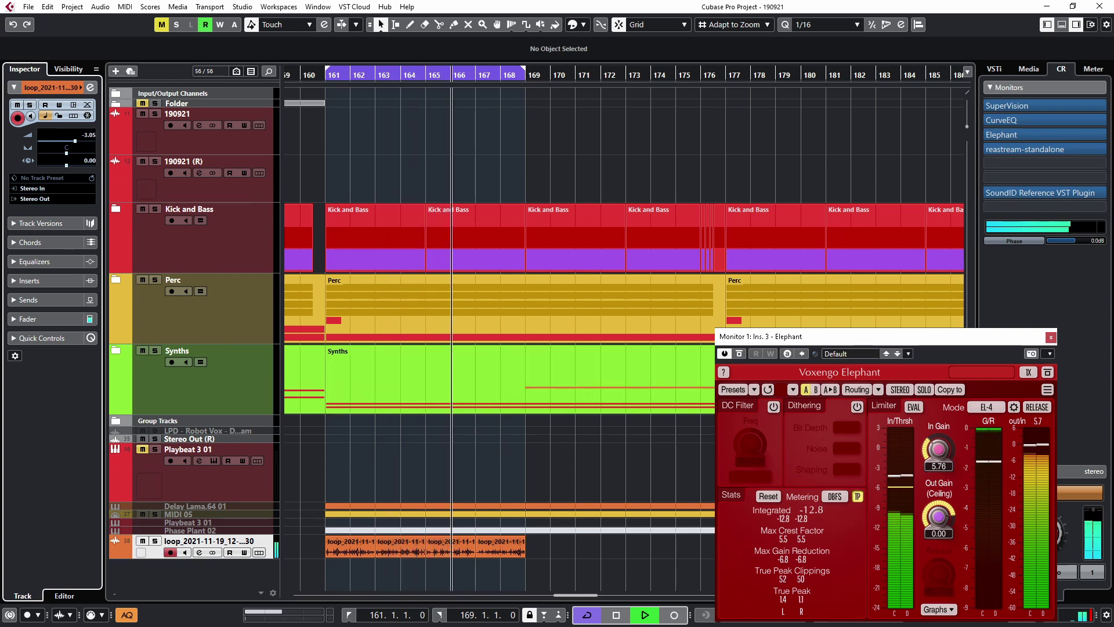
click(1051, 337)
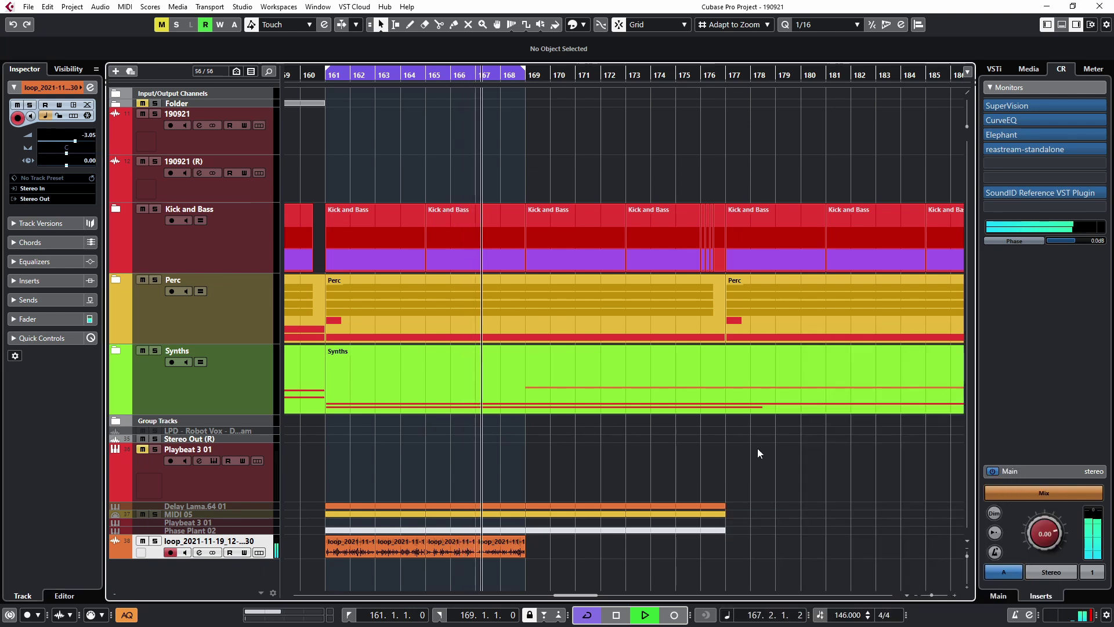
Step: Toggle solo on the loop track during playback to compare the hi-hats alone with the full mix, leaving them soloed
click(155, 541)
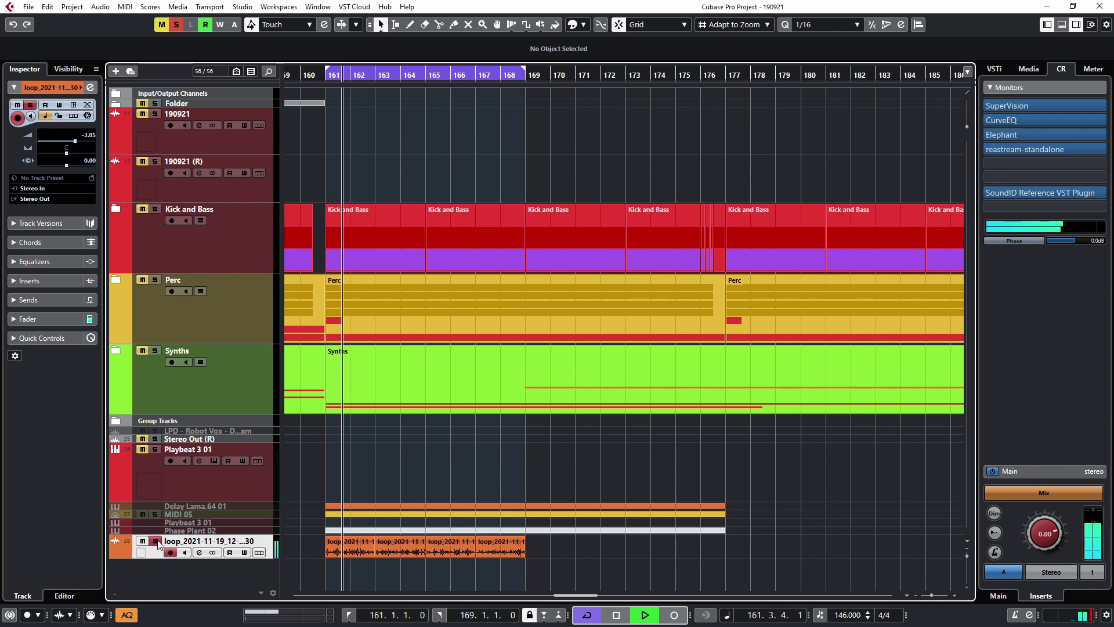
click(155, 540)
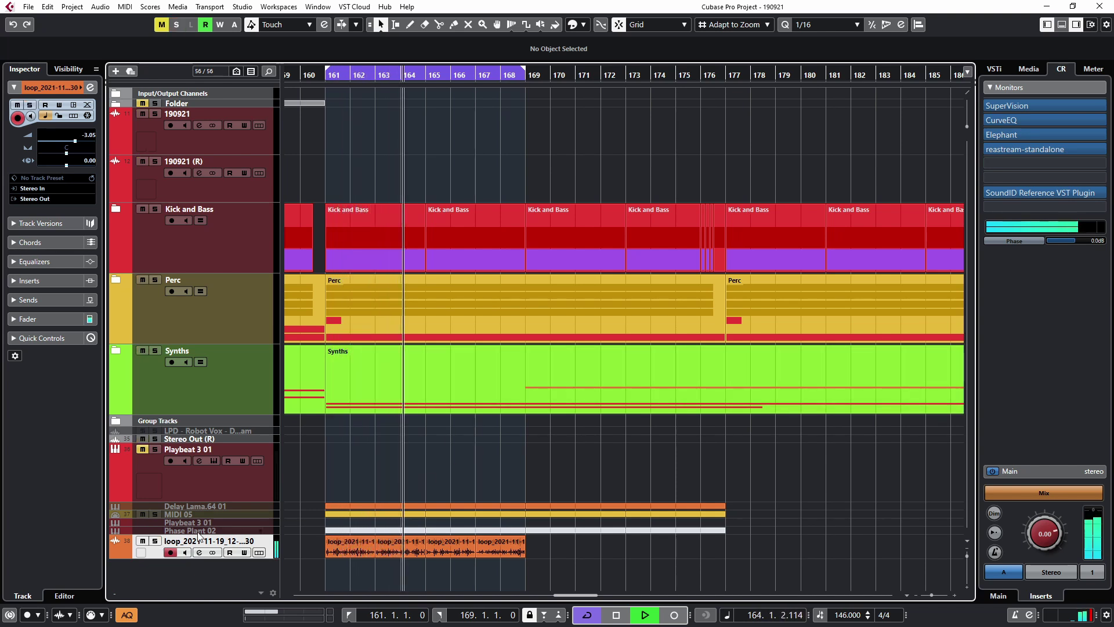
click(155, 541)
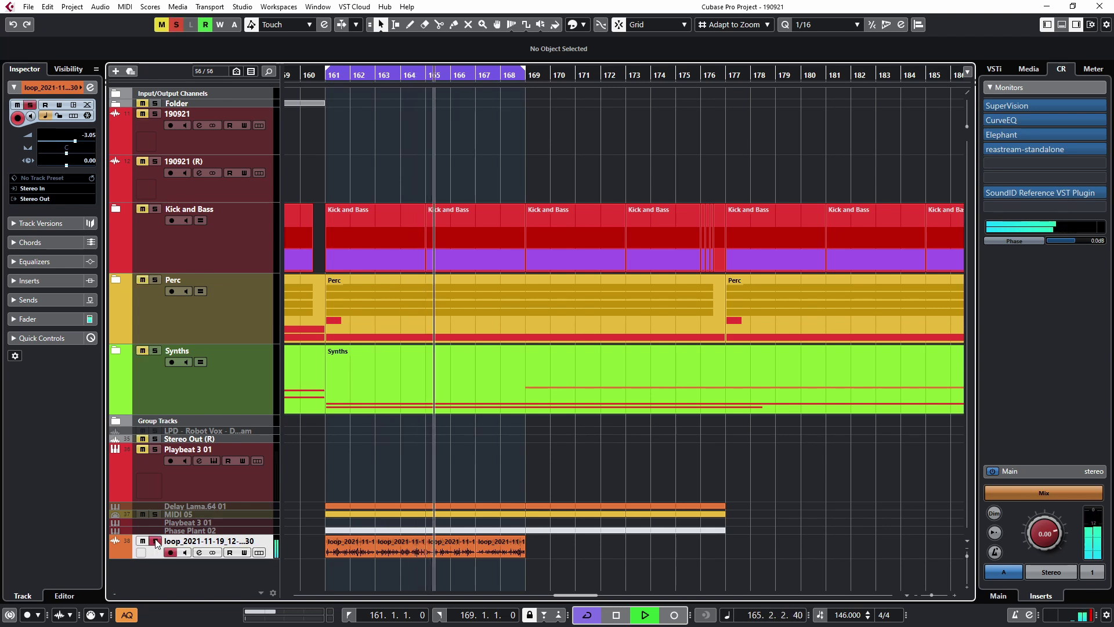